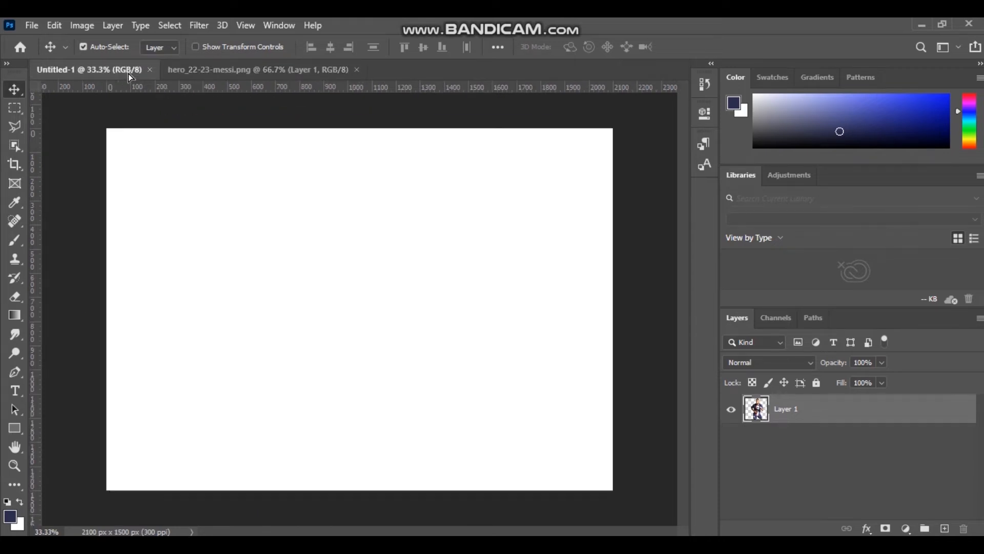
- Place the Messi cutout on the blank canvas, scale it to about 174%, and center it along the lower edge
{"action": "left_click_drag", "start_coordinate": [315, 282], "coordinate": [352, 407]}
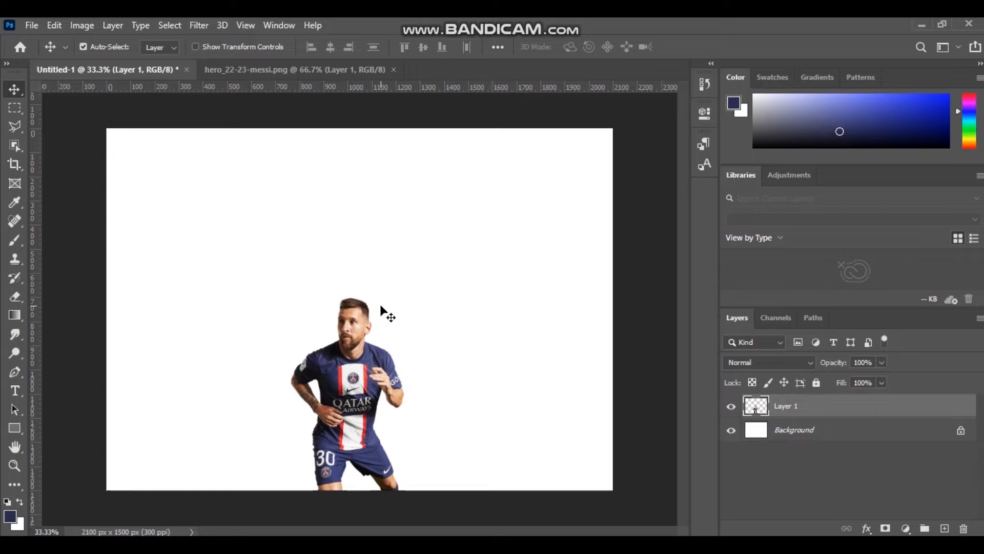
{"action": "key", "text": "ctrl+t"}
{"action": "left_click_drag", "start_coordinate": [403, 295], "coordinate": [471, 133]}
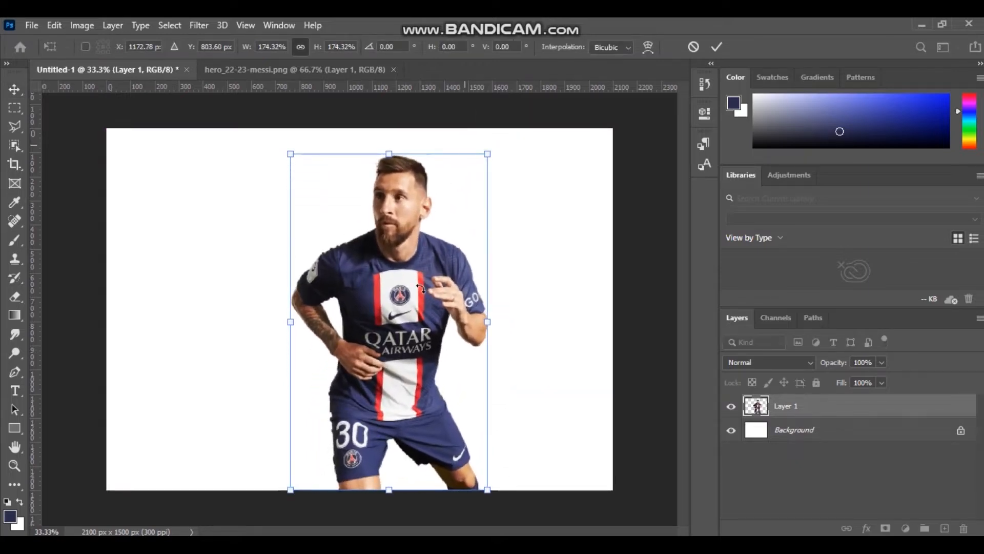
{"action": "key", "text": "Return"}
{"action": "mouse_move", "coordinate": [364, 343]}
{"action": "left_mouse_down"}
{"action": "mouse_move", "coordinate": [337, 351]}
{"action": "mouse_move", "coordinate": [352, 349]}
{"action": "left_mouse_up"}
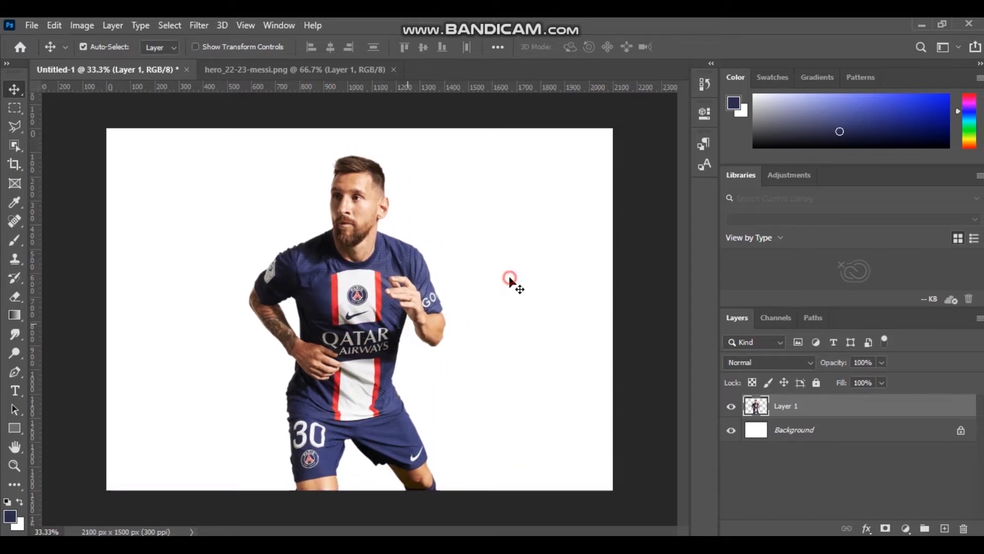
{"action": "left_click", "coordinate": [511, 280]}
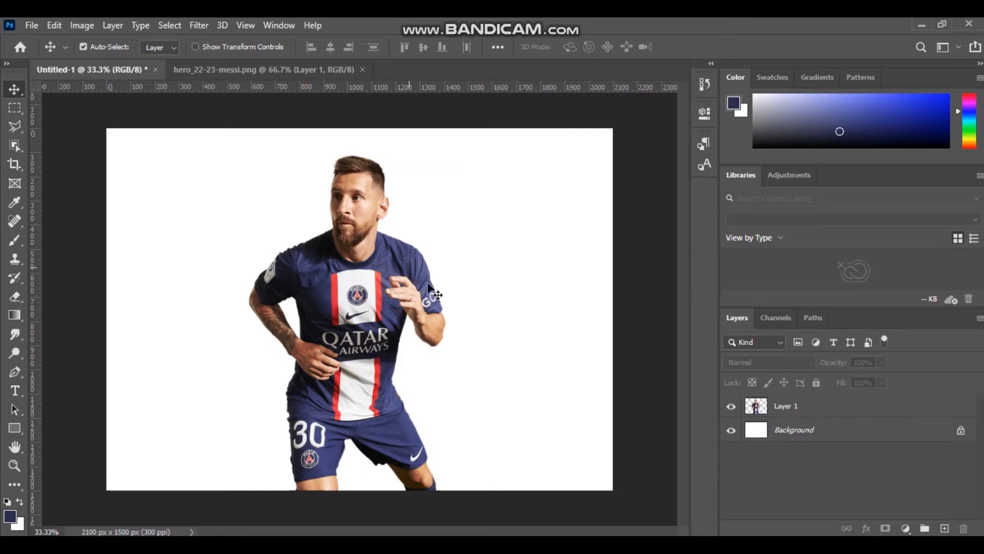
- Convert the locked background to a regular layer and give it a near-black Color Overlay of #121217
{"action": "double_click", "coordinate": [783, 435]}
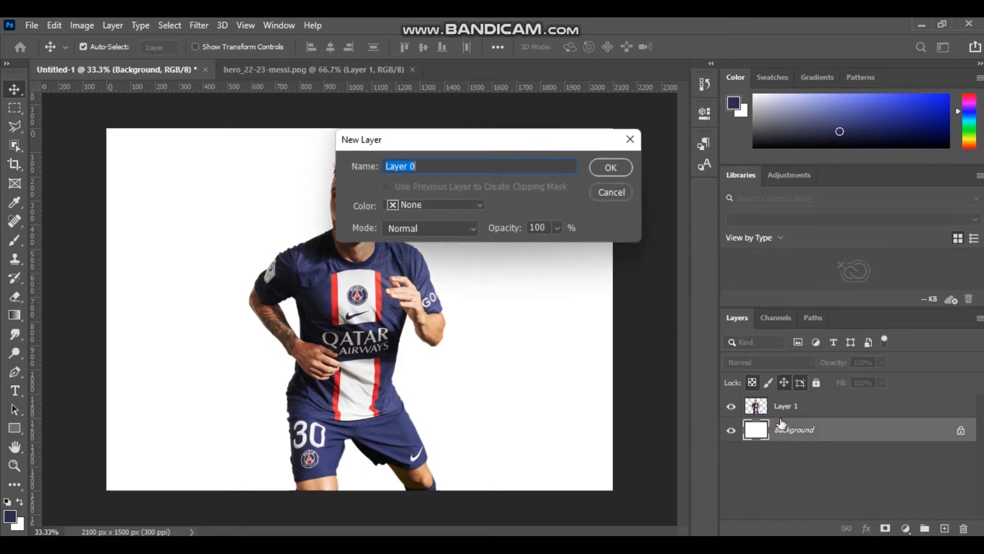
{"action": "left_click", "coordinate": [615, 169]}
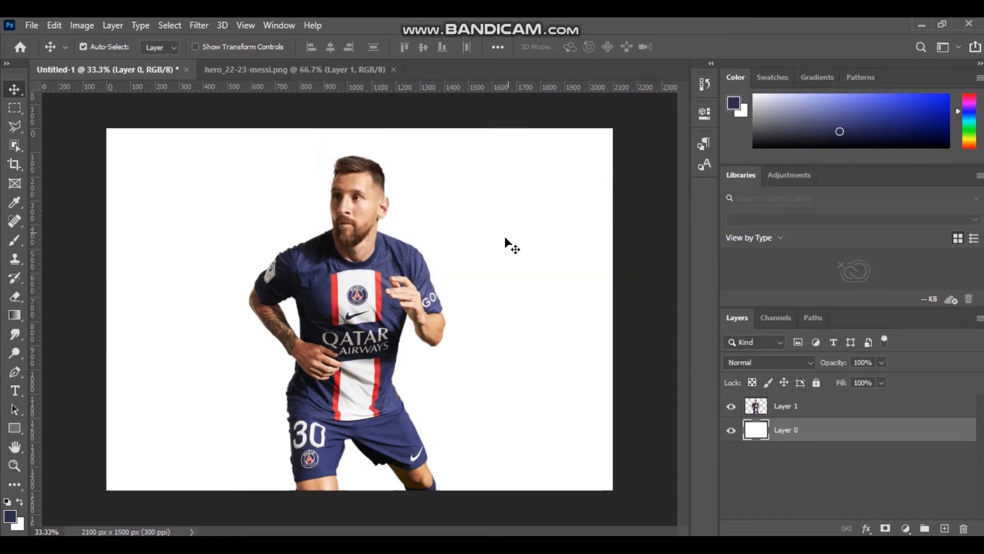
{"action": "double_click", "coordinate": [754, 408]}
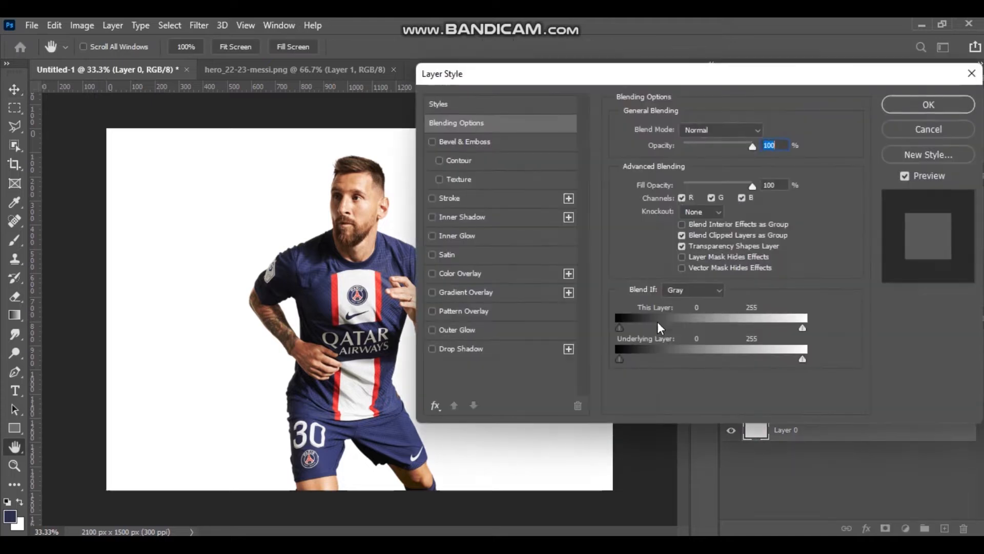
{"action": "left_click", "coordinate": [472, 274]}
{"action": "left_click", "coordinate": [765, 132]}
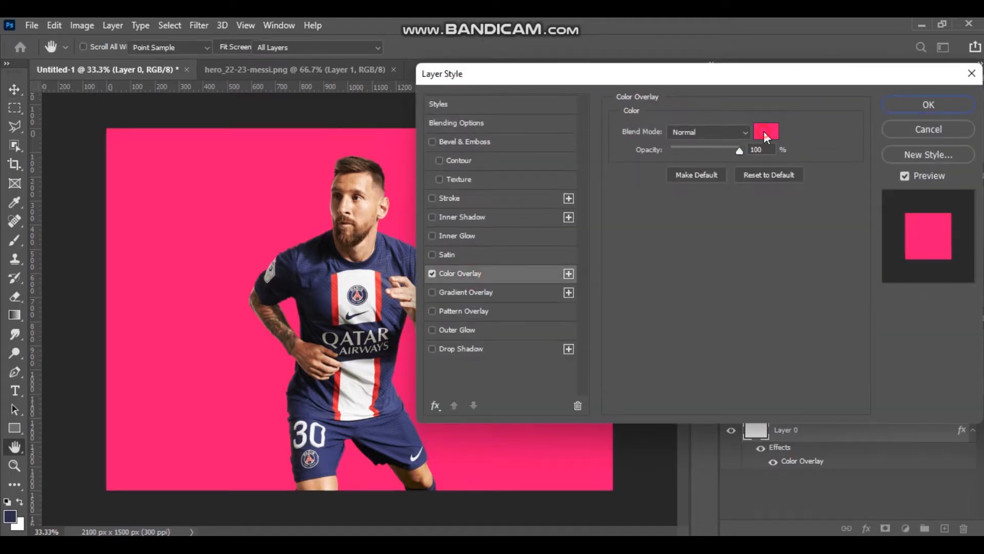
{"action": "left_click", "coordinate": [282, 283]}
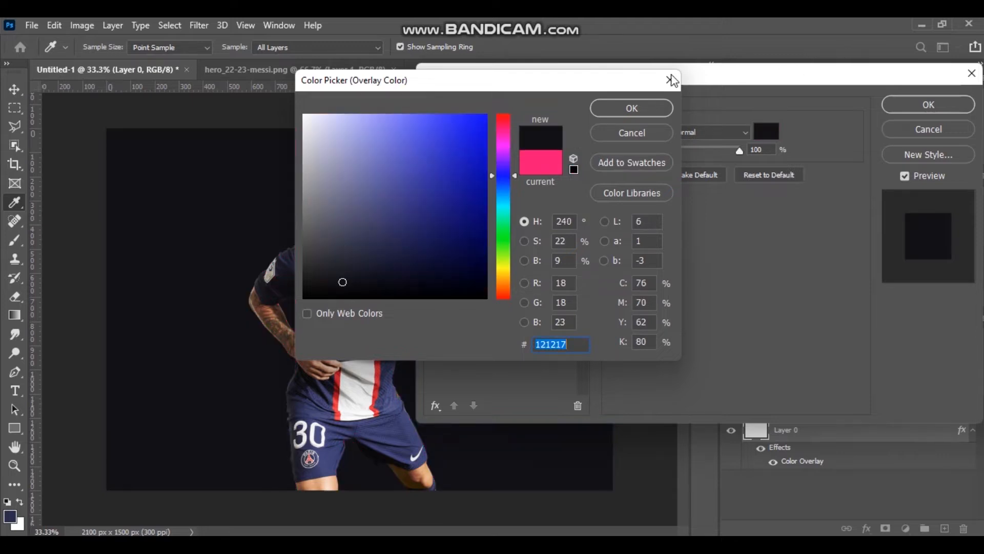
{"action": "left_click", "coordinate": [640, 110]}
{"action": "left_click", "coordinate": [929, 105]}
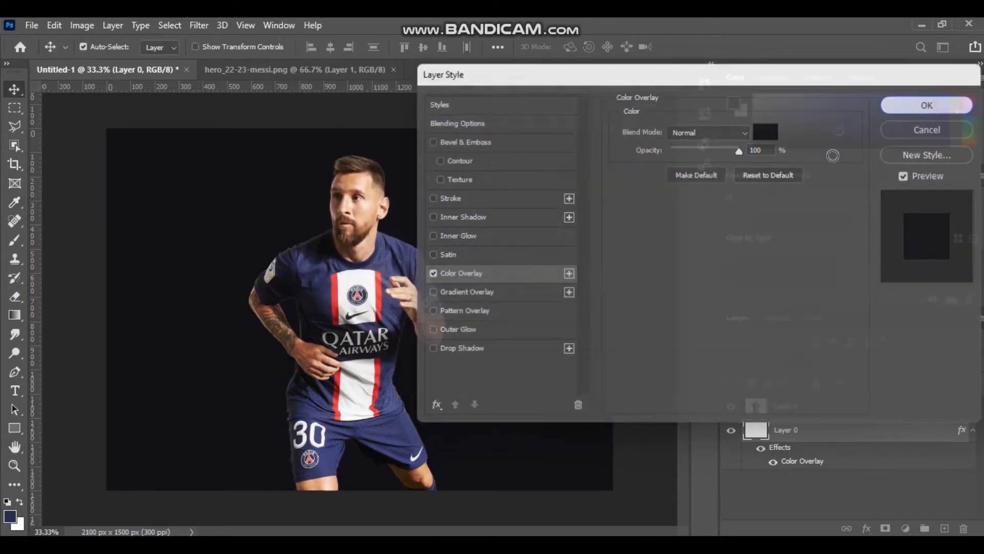
- Rename the background layer as BG and the player layer as PIC Messi
{"action": "right_click", "coordinate": [782, 434]}
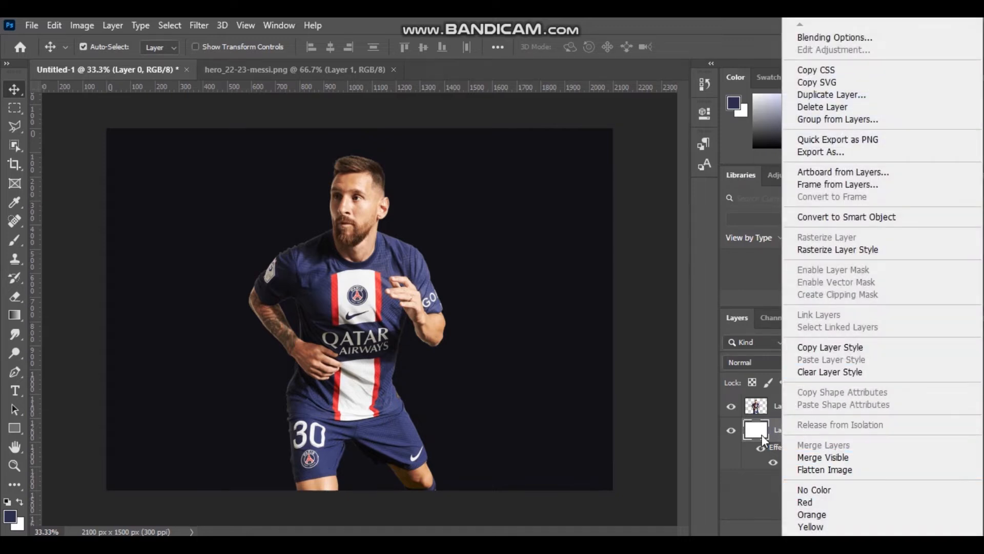
{"action": "left_click", "coordinate": [781, 431]}
{"action": "double_click", "coordinate": [781, 430]}
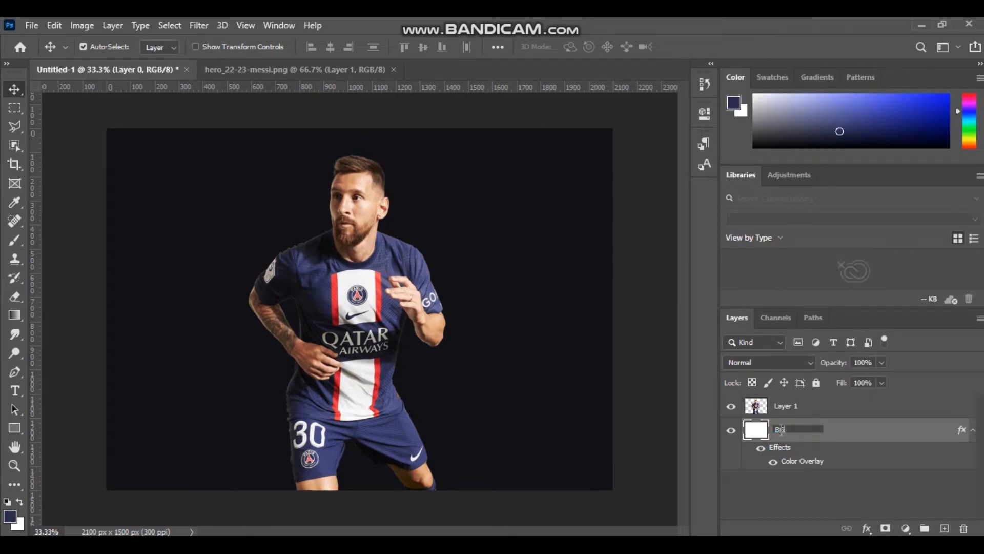
{"action": "key", "text": "Return"}
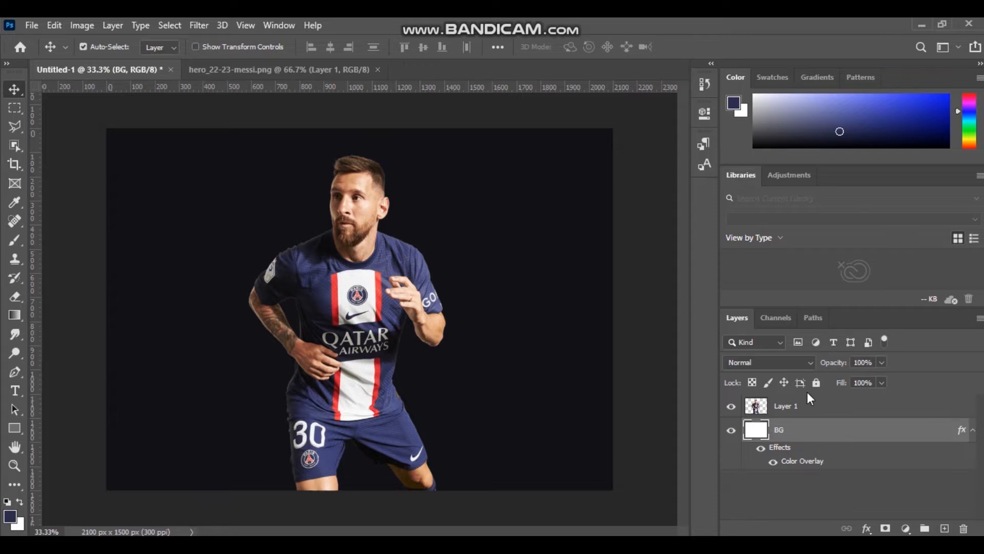
{"action": "left_click", "coordinate": [790, 412]}
{"action": "double_click", "coordinate": [790, 413]}
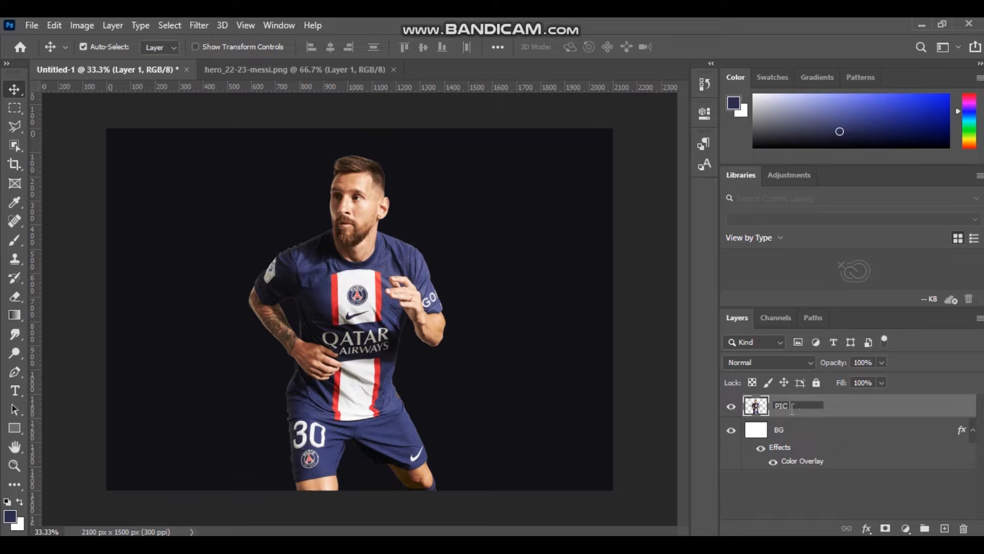
{"action": "type", "text": "PIC Messi"}
{"action": "key", "text": "Return"}
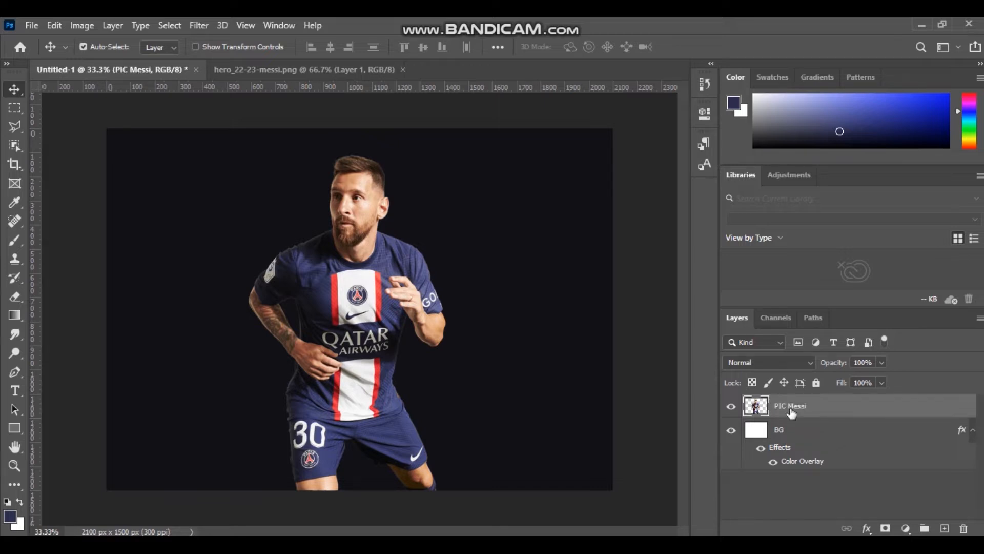
- Add a new empty layer between PIC Messi and BG, and enlarge the soft brush to 1600 px
{"action": "left_click", "coordinate": [946, 528]}
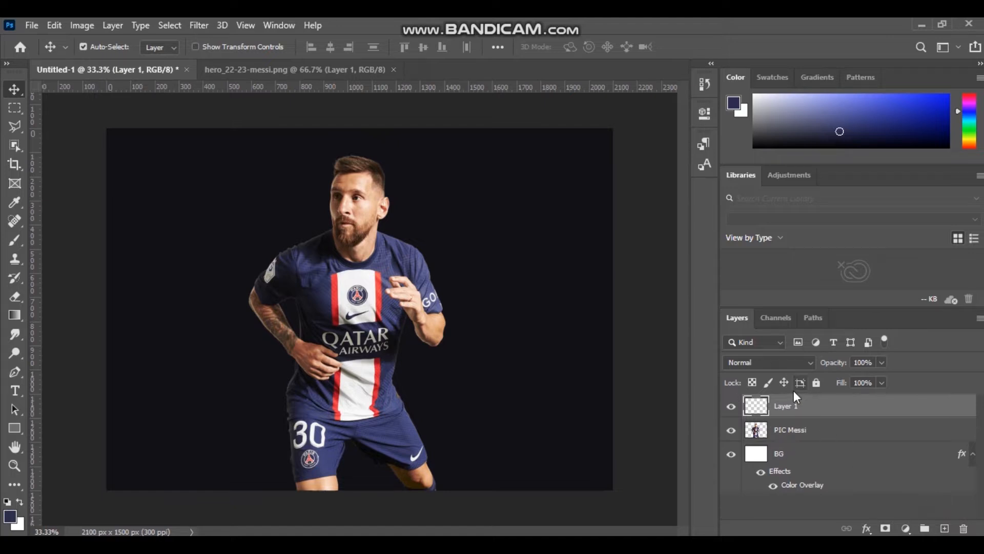
{"action": "key", "text": "b"}
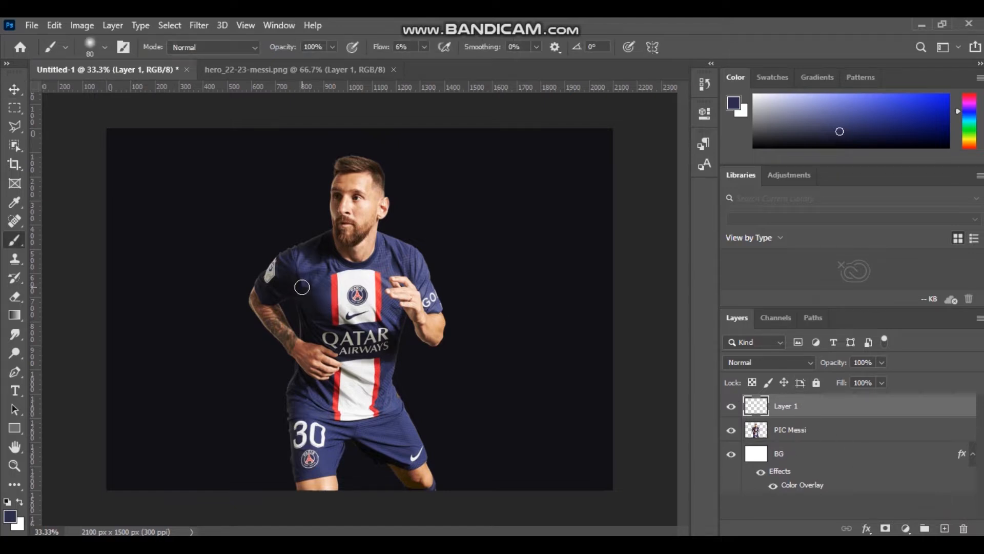
{"action": "key", "text": "bracketright"}
{"action": "key", "text": "bracketright"}
{"action": "key", "text": "bracketright"}
{"action": "key", "text": "bracketright"}
{"action": "key", "text": "bracketright"}
{"action": "key", "text": "bracketright"}
{"action": "key", "text": "bracketright"}
{"action": "key", "text": "bracketright"}
{"action": "key", "text": "bracketright"}
{"action": "key", "text": "bracketright"}
{"action": "key", "text": "bracketright"}
{"action": "key", "text": "bracketright"}
{"action": "key", "text": "bracketright"}
{"action": "key", "text": "bracketright"}
{"action": "key", "text": "bracketright"}
{"action": "key", "text": "bracketright"}
{"action": "key", "text": "bracketright"}
{"action": "key", "text": "bracketright"}
{"action": "left_click_drag", "start_coordinate": [756, 413], "coordinate": [757, 442]}
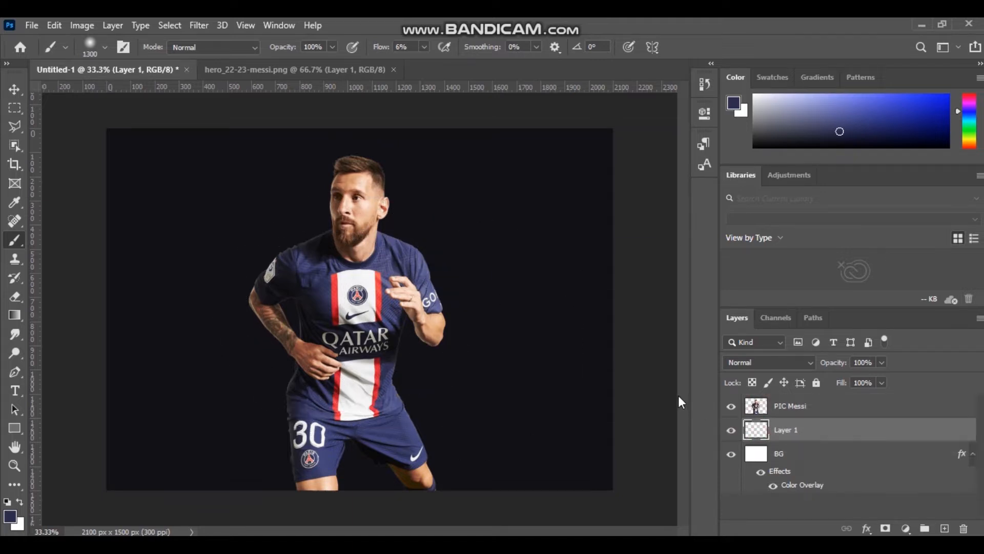
{"action": "key", "text": "bracketright"}
{"action": "key", "text": "bracketright"}
{"action": "key", "text": "bracketright"}
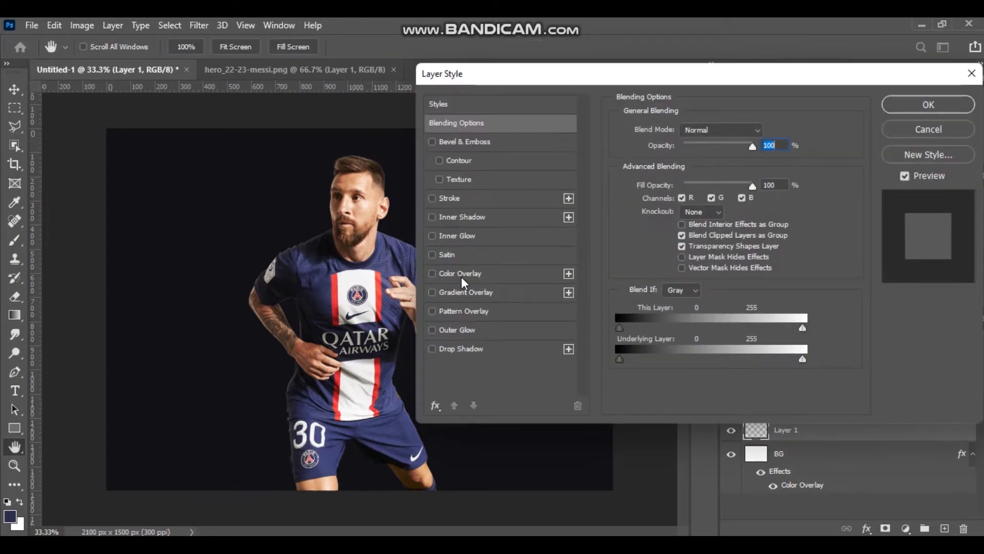
- Give the empty Layer 1 a pink Color Overlay of #ed2d7a
{"action": "left_click", "coordinate": [461, 273]}
{"action": "left_click", "coordinate": [770, 128]}
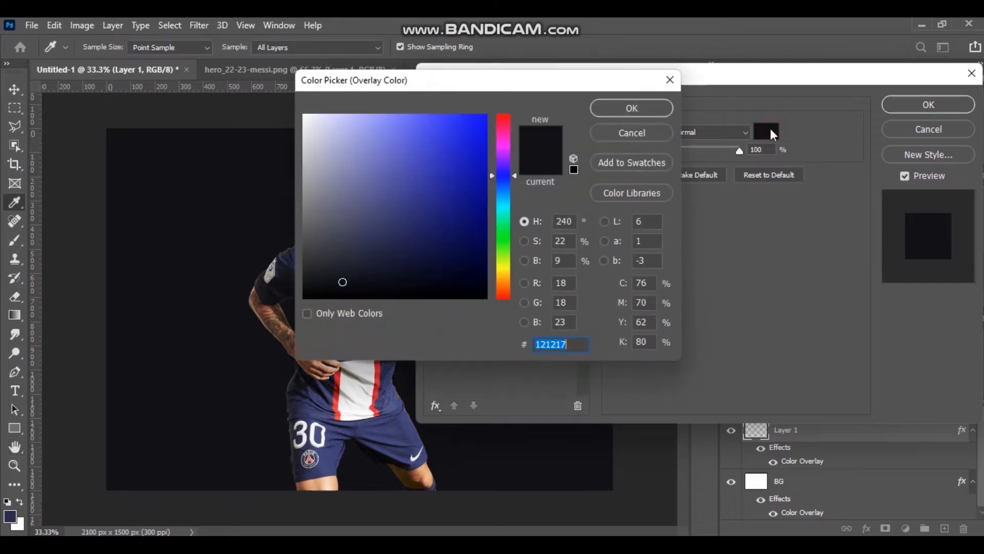
{"action": "left_click", "coordinate": [504, 138]}
{"action": "mouse_move", "coordinate": [505, 138]}
{"action": "left_mouse_down"}
{"action": "mouse_move", "coordinate": [503, 126]}
{"action": "mouse_move", "coordinate": [468, 123]}
{"action": "mouse_move", "coordinate": [439, 138]}
{"action": "mouse_move", "coordinate": [452, 127]}
{"action": "left_mouse_up"}
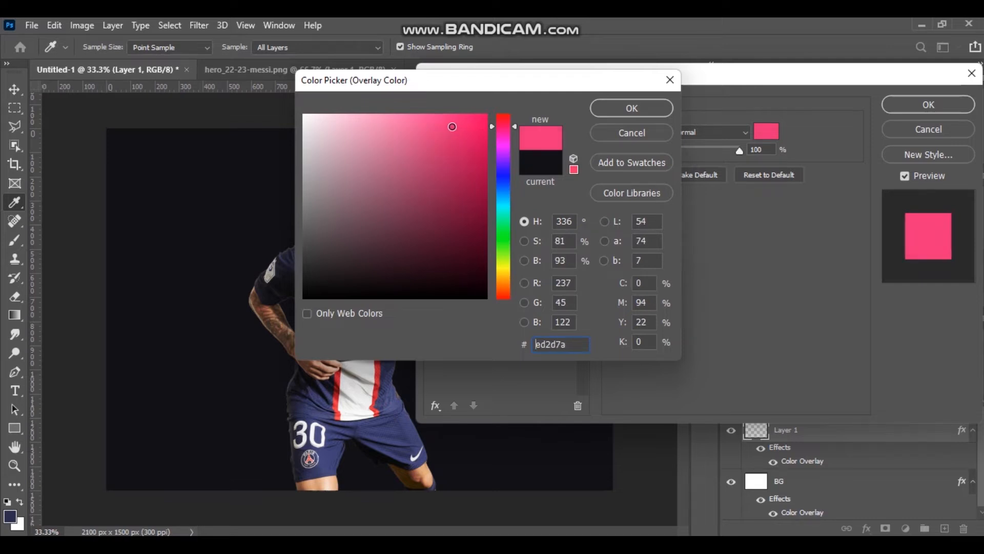
{"action": "left_click", "coordinate": [632, 109]}
{"action": "left_click", "coordinate": [929, 105]}
- Try painting a soft glow behind the player at 6% flow, and undo it together with the layer's Color Overlay
{"action": "key", "text": "b"}
{"action": "left_click", "coordinate": [362, 291]}
{"action": "left_click", "coordinate": [361, 303]}
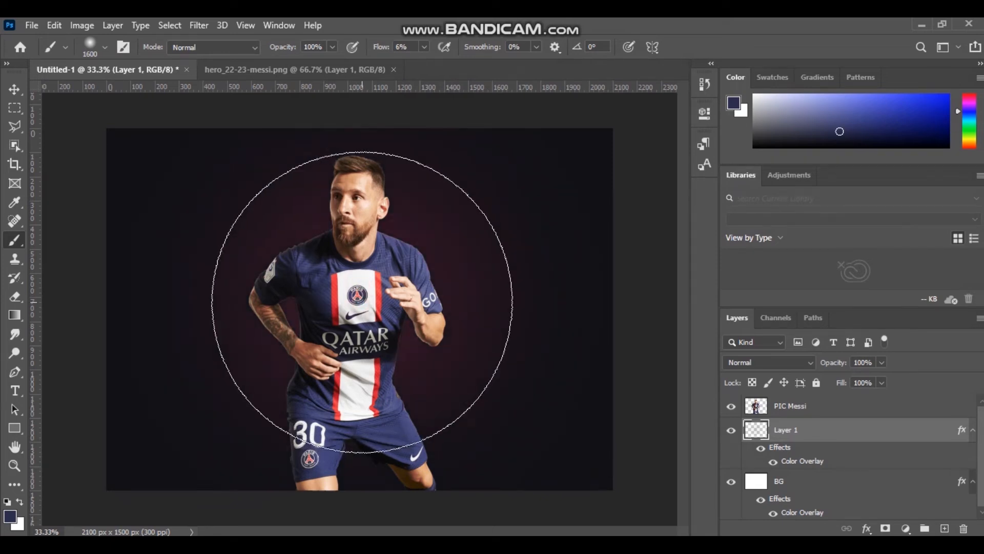
{"action": "mouse_move", "coordinate": [362, 303]}
{"action": "left_mouse_down"}
{"action": "mouse_move", "coordinate": [405, 284]}
{"action": "mouse_move", "coordinate": [342, 296]}
{"action": "mouse_move", "coordinate": [411, 304]}
{"action": "left_mouse_up"}
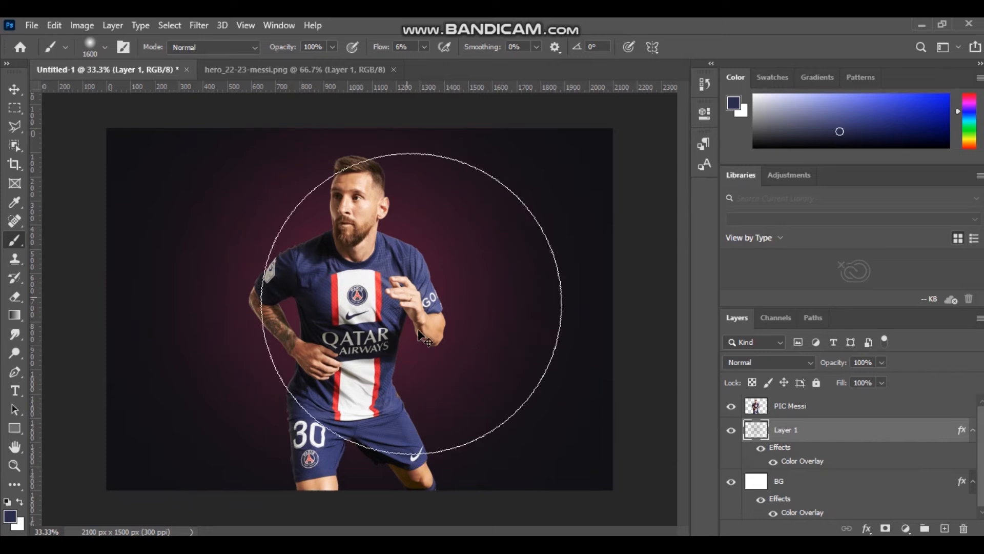
{"action": "key", "text": "ctrl+z"}
{"action": "key", "text": "ctrl+z"}
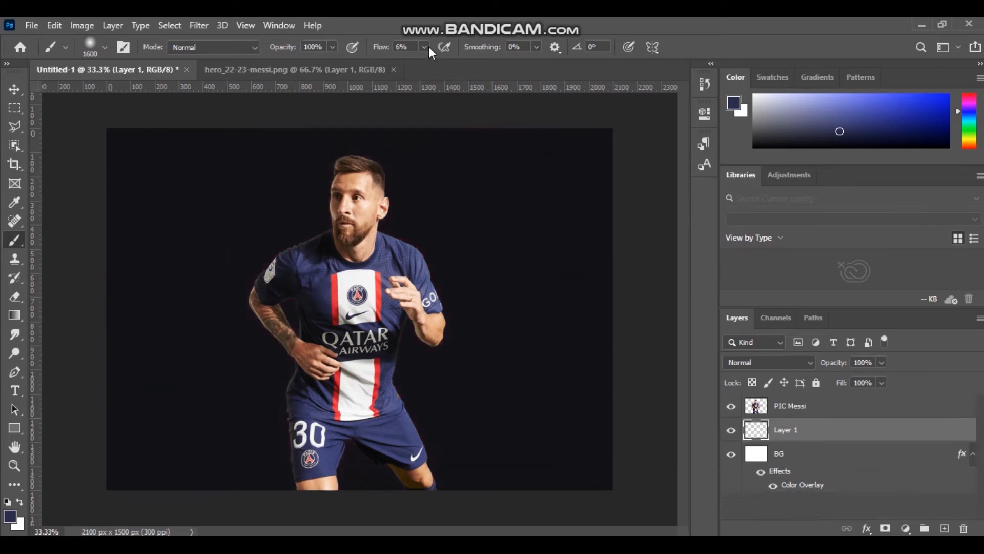
- Set the brush flow to 50%
{"action": "left_click", "coordinate": [424, 47]}
{"action": "left_click_drag", "start_coordinate": [434, 66], "coordinate": [456, 73]}
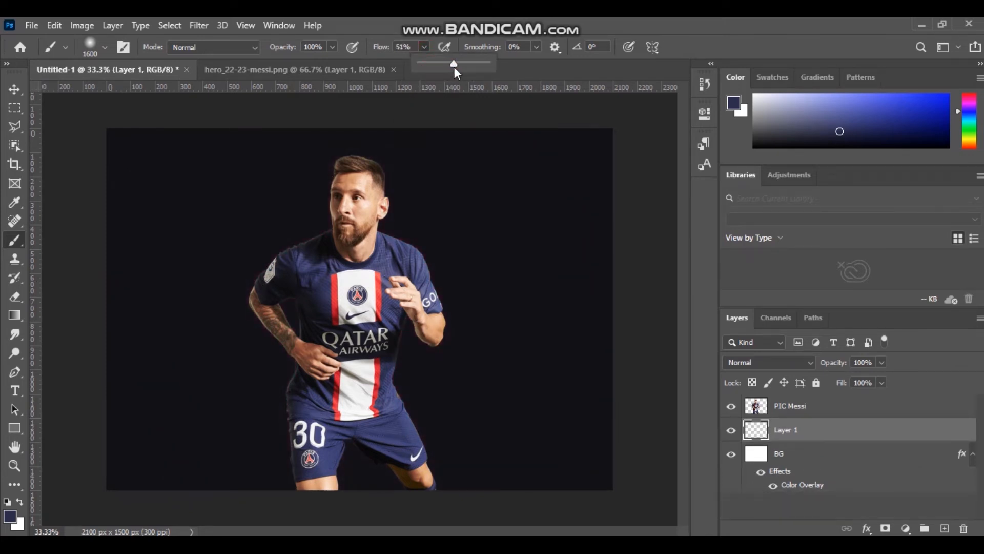
{"action": "left_click", "coordinate": [406, 46]}
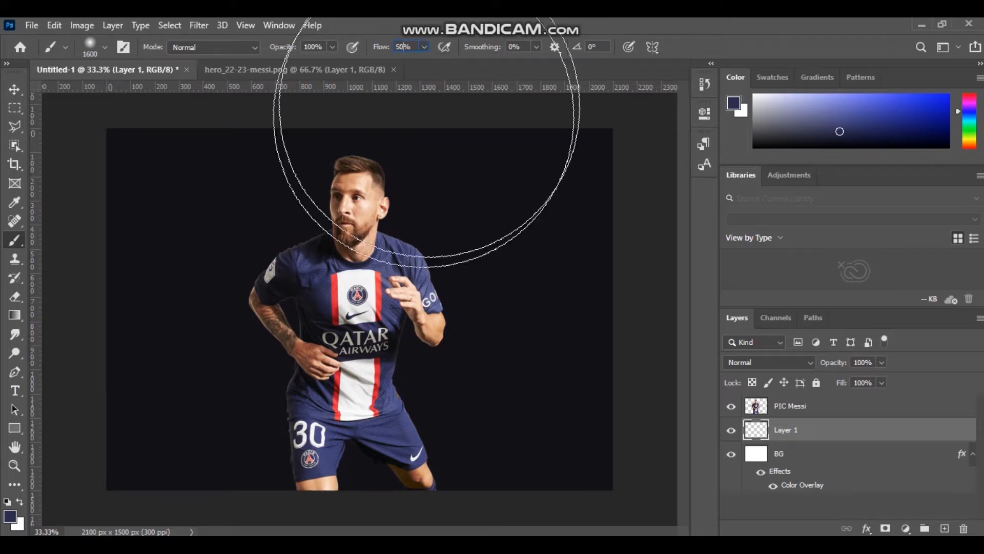
- Try dabbing a glow behind the player on Layer 1 without an overlay, and undo the dabs
{"action": "left_click", "coordinate": [346, 297]}
{"action": "key", "text": "ctrl+z"}
{"action": "left_click", "coordinate": [361, 295]}
{"action": "left_click", "coordinate": [362, 295]}
{"action": "left_click", "coordinate": [362, 295]}
{"action": "left_click", "coordinate": [362, 295]}
{"action": "key", "text": "ctrl+z"}
{"action": "key", "text": "ctrl+z"}
{"action": "key", "text": "ctrl+z"}
{"action": "key", "text": "ctrl+z"}
{"action": "key", "text": "ctrl+z"}
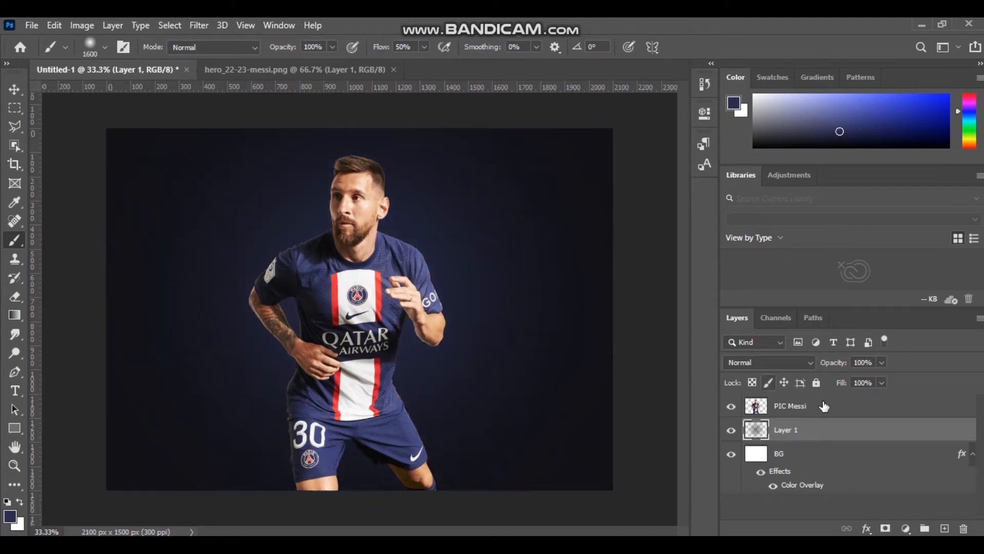
- Apply a pink Color Overlay of #ee2e7b to the empty Layer 1
{"action": "left_click_drag", "start_coordinate": [761, 410], "coordinate": [765, 452]}
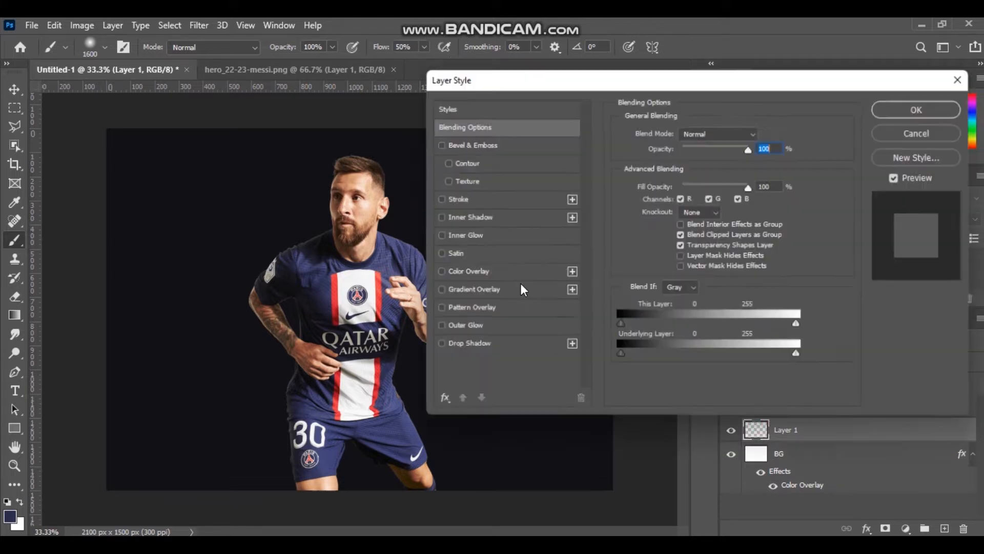
{"action": "left_click", "coordinate": [478, 273]}
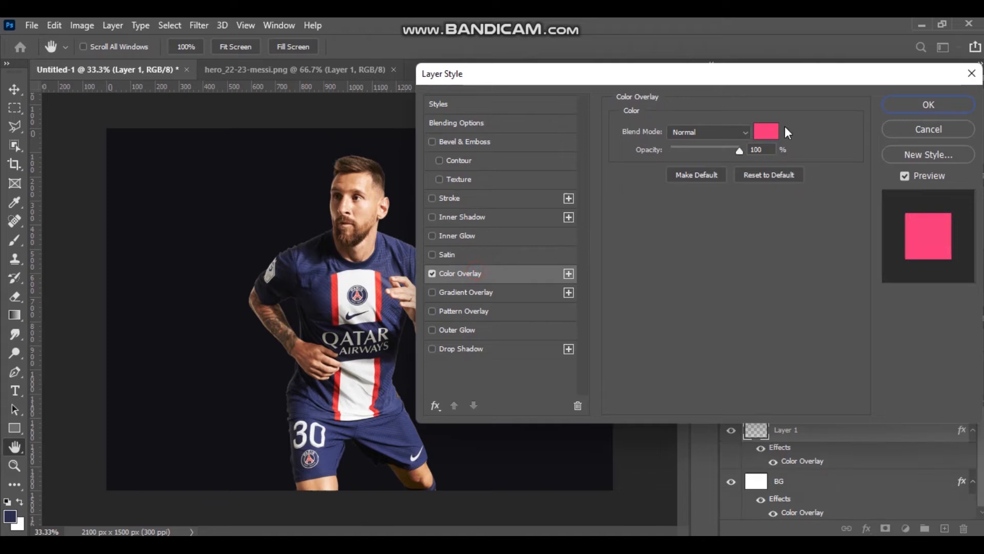
{"action": "left_click", "coordinate": [774, 134]}
{"action": "left_click", "coordinate": [661, 105]}
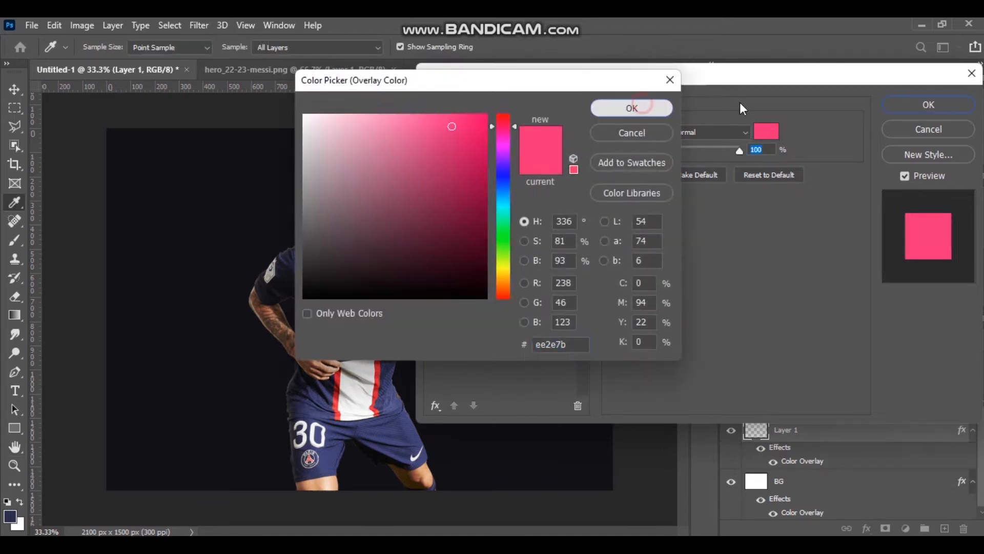
{"action": "left_click", "coordinate": [928, 104]}
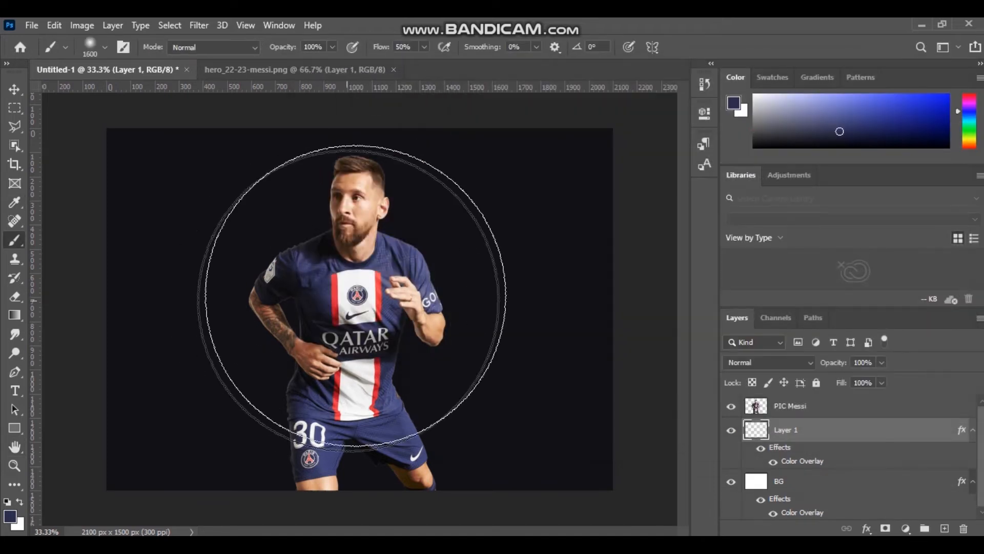
- Paint a large, soft pink glow behind the player on Layer 1 with the 1600 px brush at 50% flow
{"action": "mouse_move", "coordinate": [359, 296]}
{"action": "left_mouse_down"}
{"action": "mouse_move", "coordinate": [359, 310]}
{"action": "mouse_move", "coordinate": [359, 293]}
{"action": "left_mouse_up"}
{"action": "left_click", "coordinate": [361, 298]}
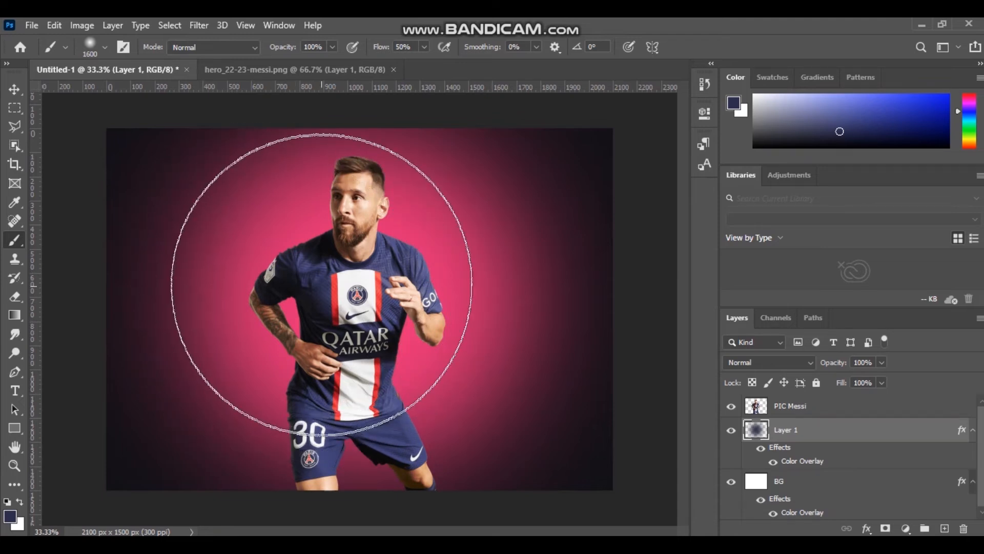
{"action": "left_click", "coordinate": [318, 283]}
{"action": "left_click", "coordinate": [360, 336]}
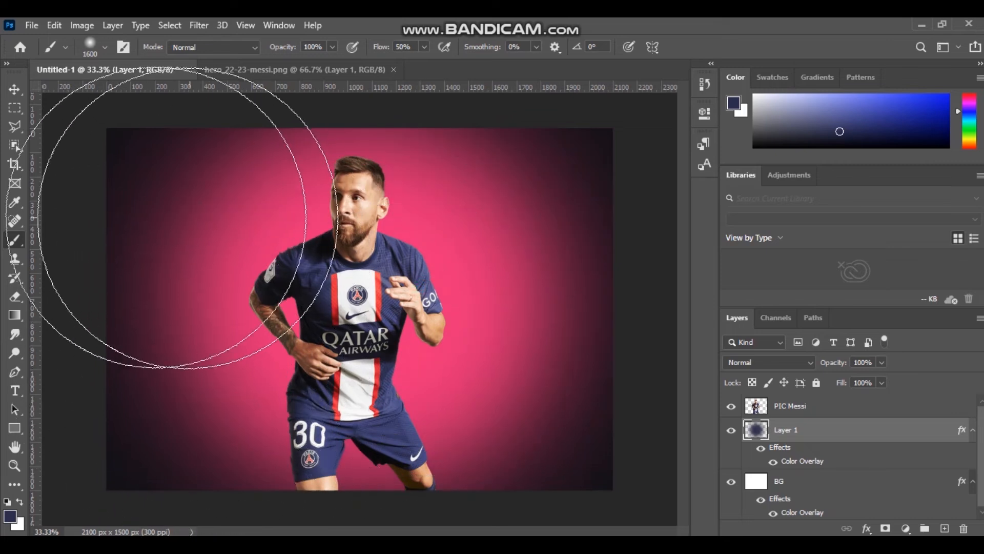
{"action": "left_click", "coordinate": [15, 89]}
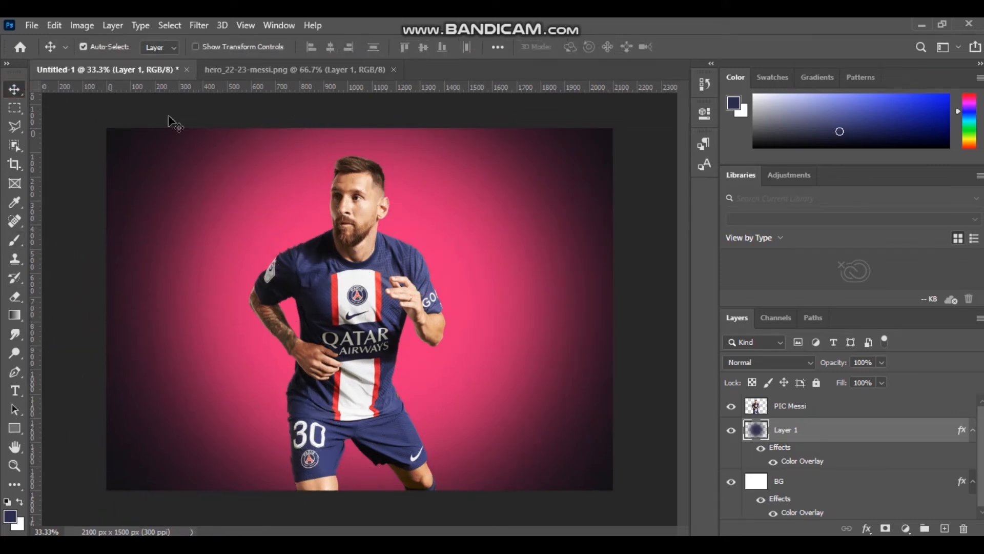
{"action": "key", "text": "b"}
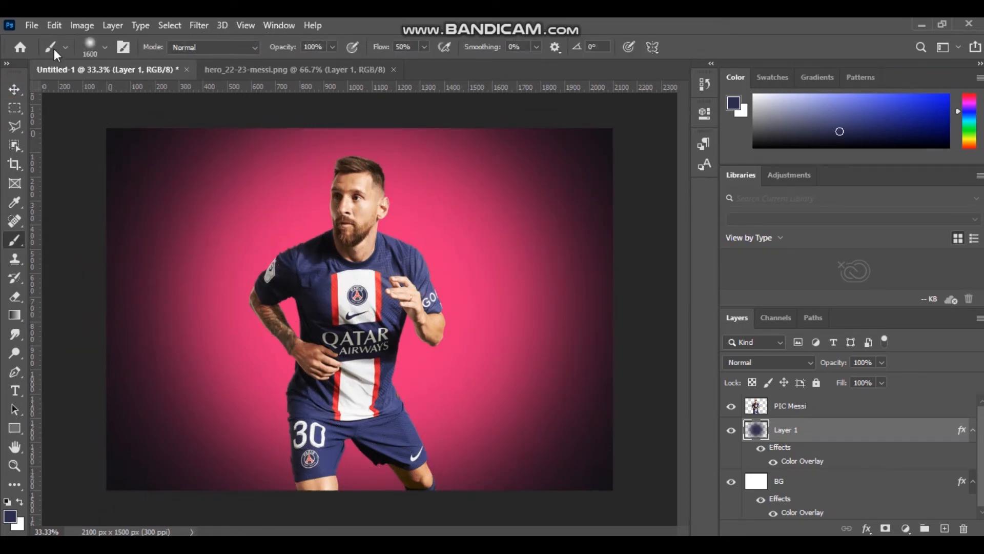
- Extend the pink glow behind the player's torso and legs on Layer 1 with the Soft Round Pressure Opacity and Flow brush
{"action": "left_click", "coordinate": [106, 48]}
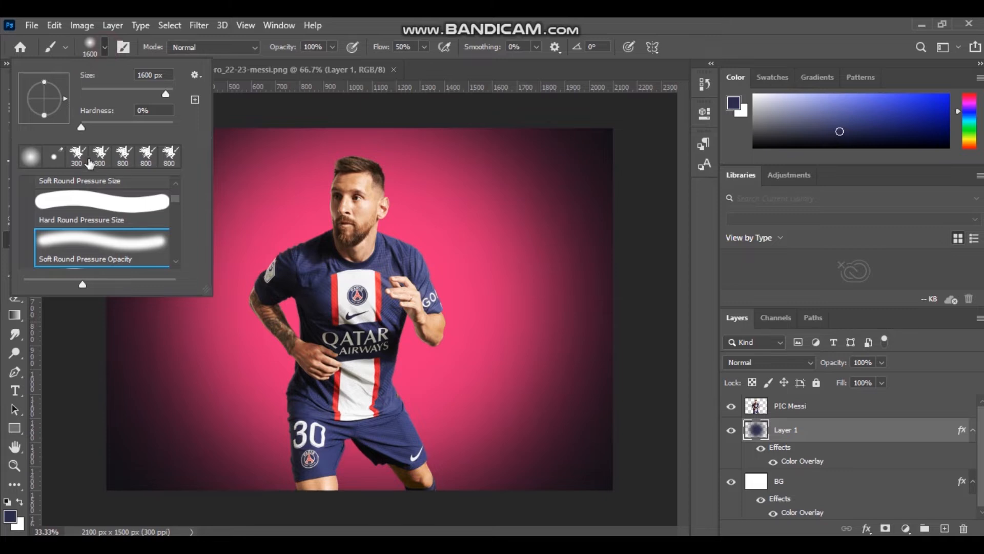
{"action": "scroll", "coordinate": [139, 240], "scroll_direction": "down", "scroll_amount": 4}
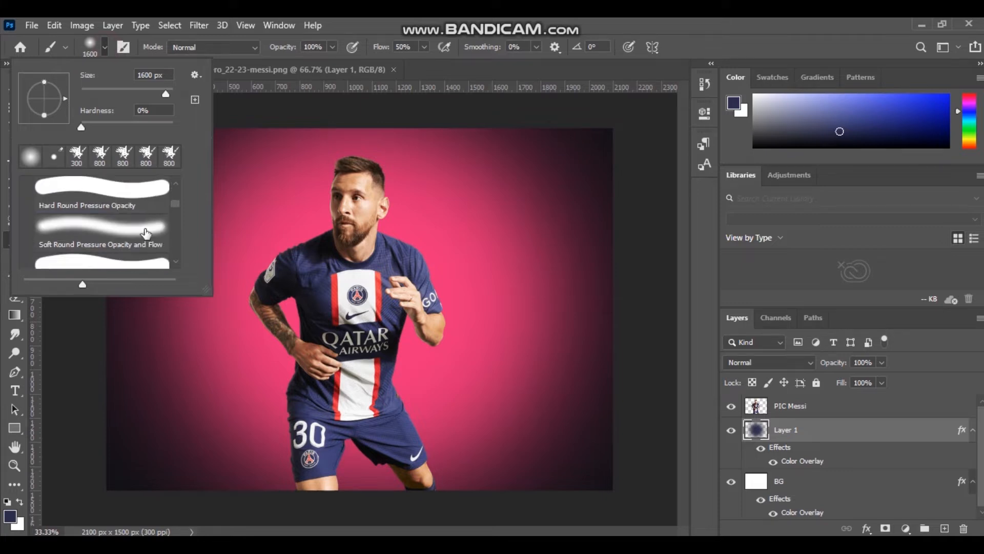
{"action": "left_click", "coordinate": [128, 205]}
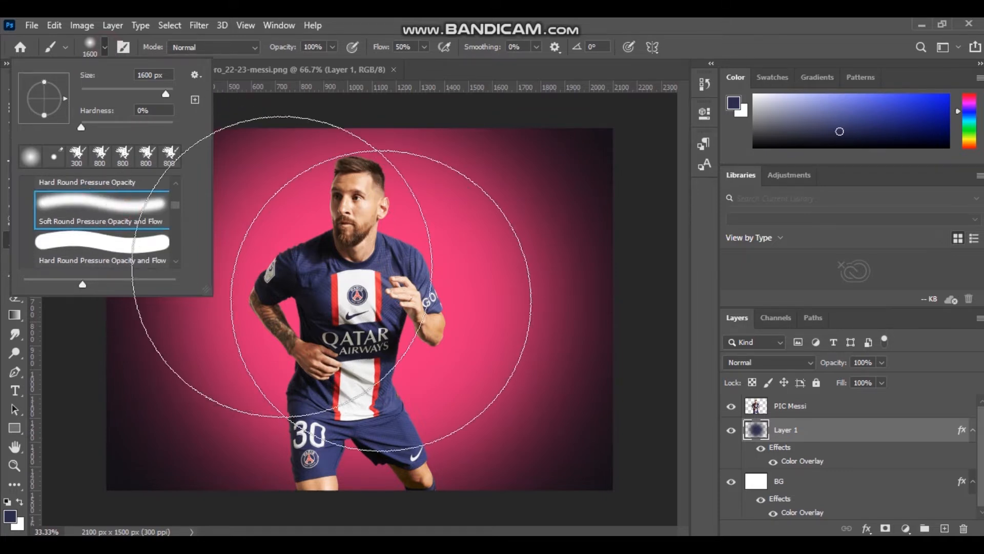
{"action": "left_click", "coordinate": [367, 301]}
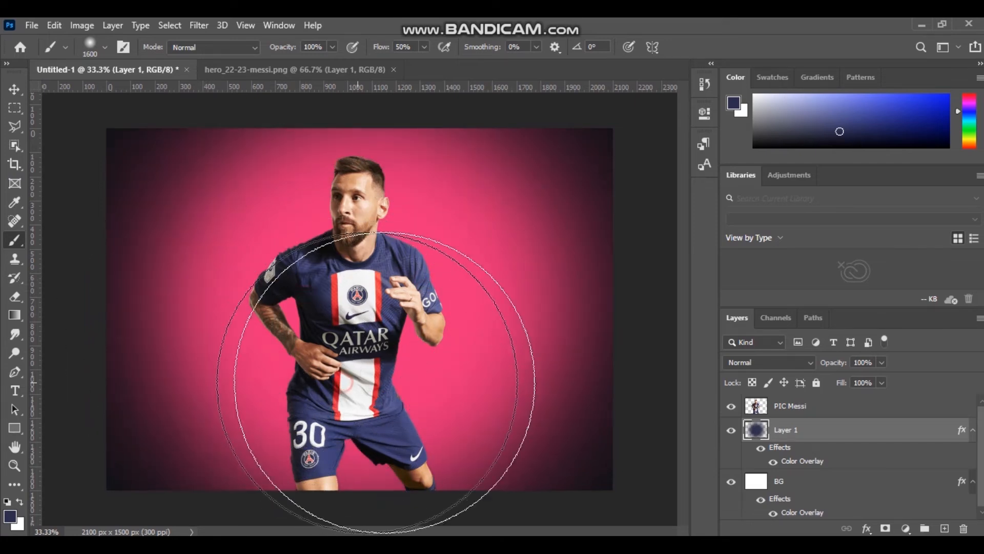
{"action": "left_click", "coordinate": [429, 391]}
{"action": "left_click", "coordinate": [436, 391]}
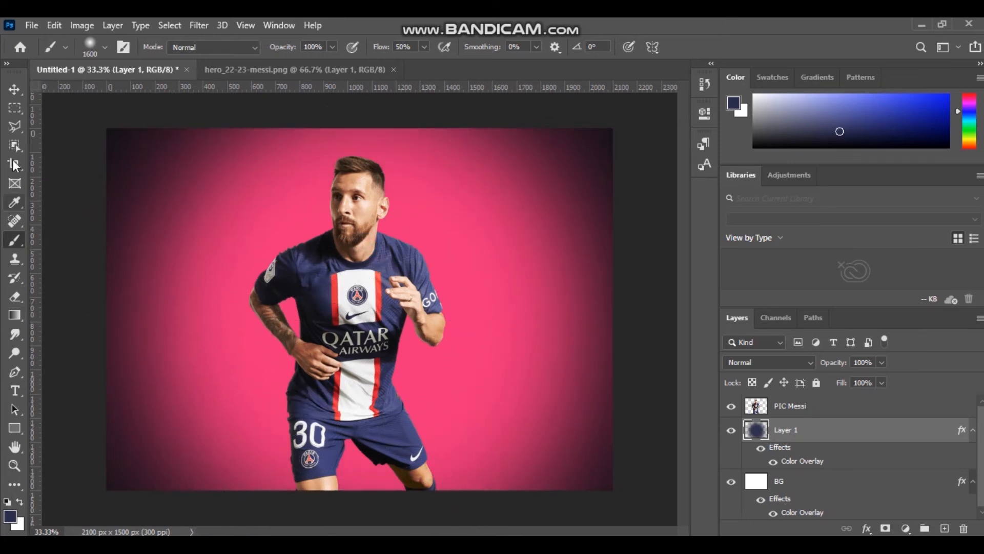
- Rename Layer 1 as Brush and collapse the effects lists of the Brush and BG layers
{"action": "left_click", "coordinate": [15, 89]}
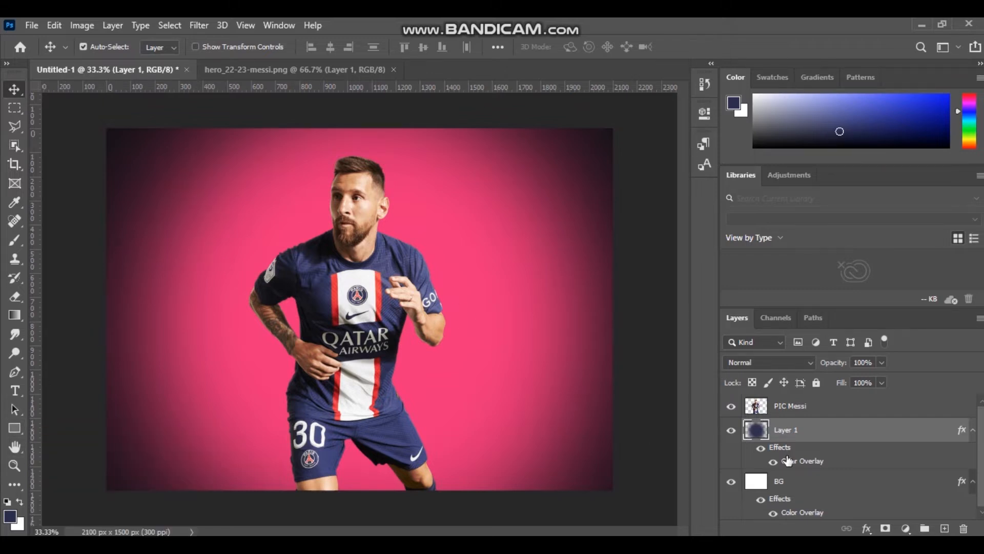
{"action": "double_click", "coordinate": [788, 430]}
{"action": "key", "text": "Return"}
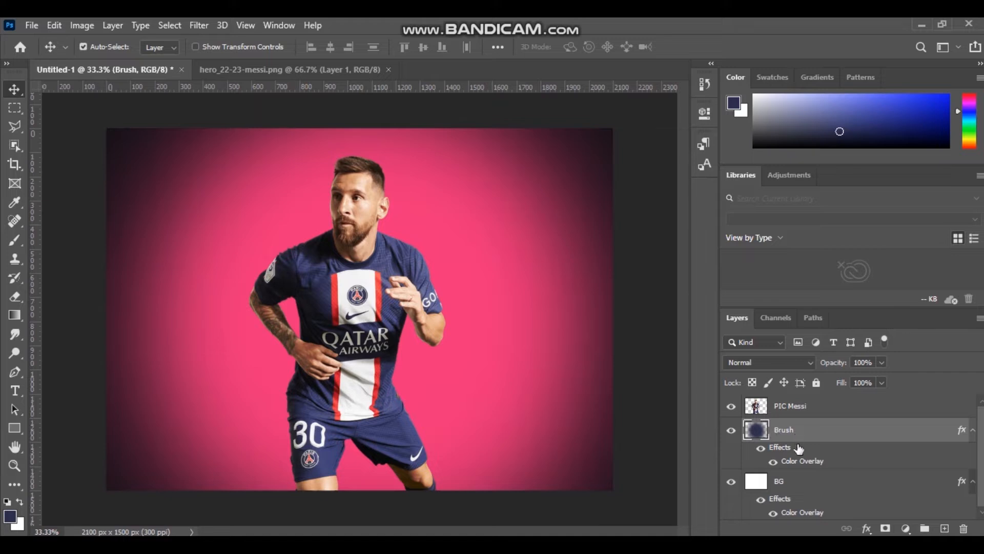
{"action": "left_click", "coordinate": [974, 431]}
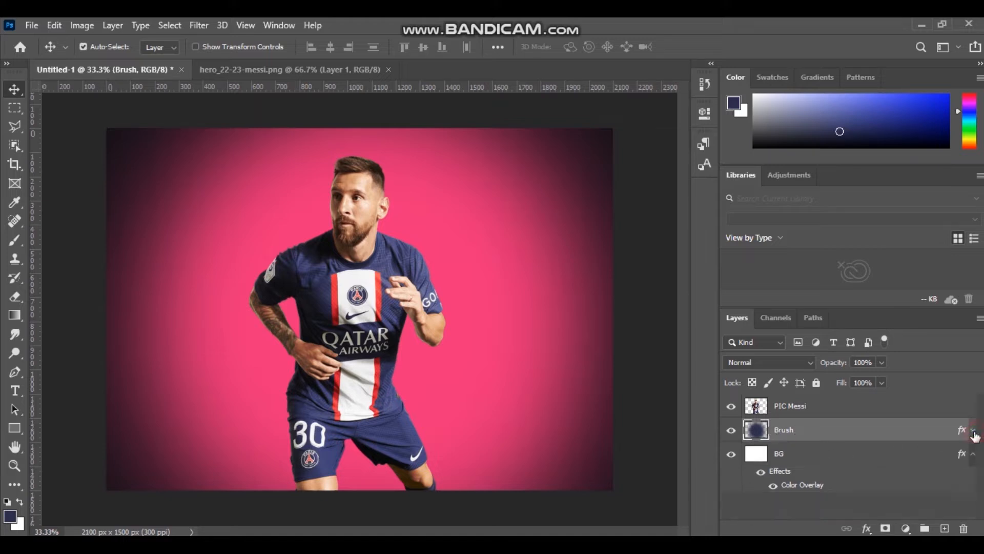
{"action": "left_click", "coordinate": [973, 455]}
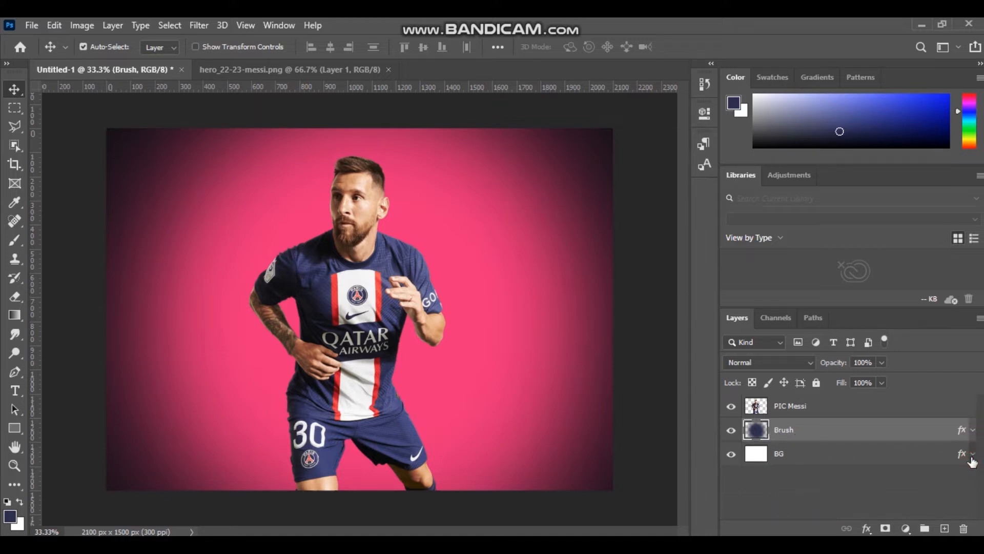
- Add a new layer directly below PIC Messi and draw a black rectangle about 858 × 1380 px on it behind the player
{"action": "left_click", "coordinate": [945, 528]}
{"action": "left_click_drag", "start_coordinate": [809, 435], "coordinate": [814, 403]}
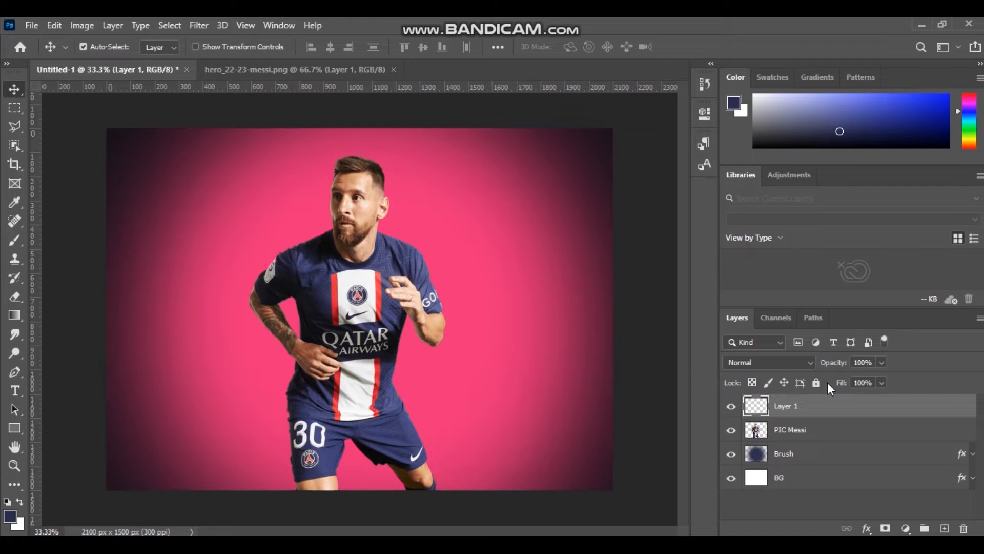
{"action": "left_click_drag", "start_coordinate": [808, 413], "coordinate": [792, 433]}
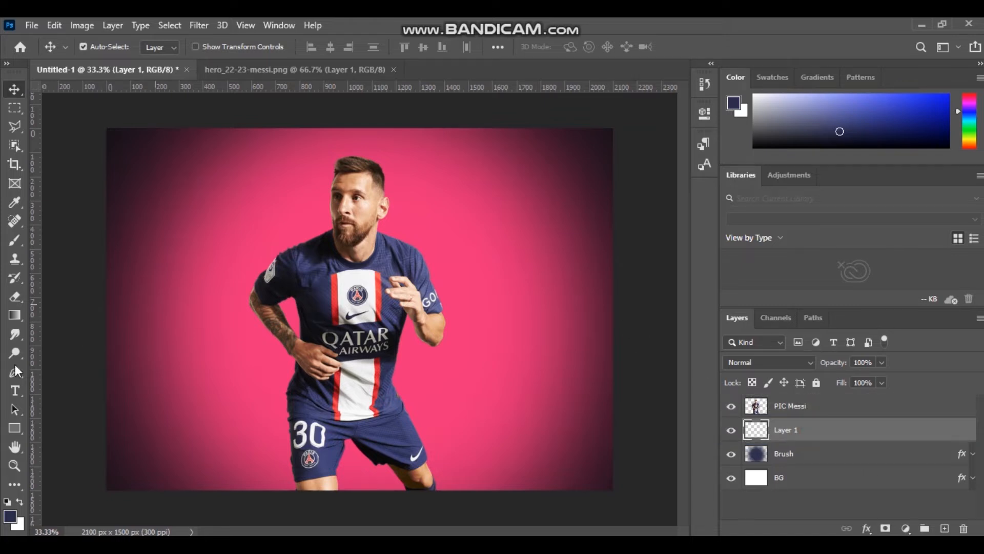
{"action": "left_click", "coordinate": [15, 428]}
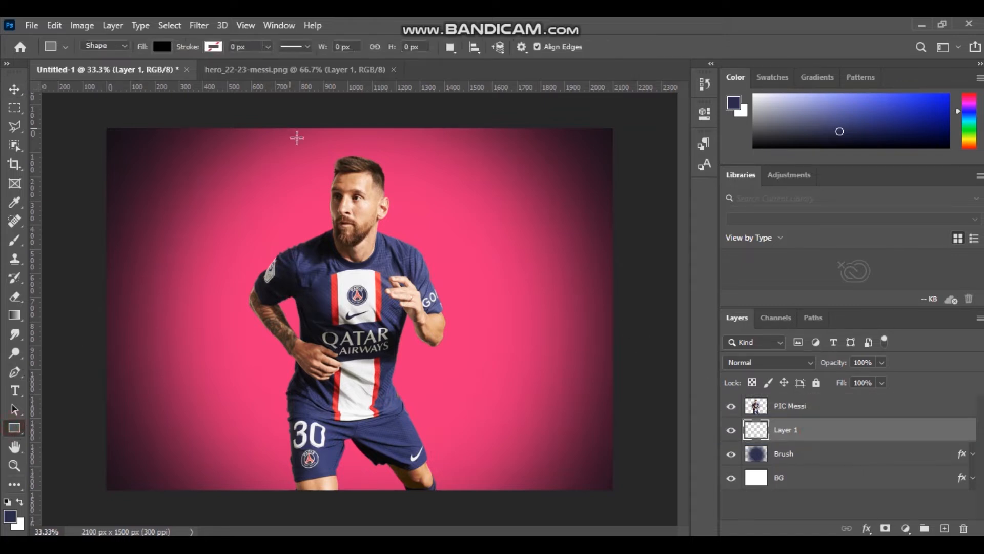
{"action": "left_click_drag", "start_coordinate": [281, 219], "coordinate": [454, 483]}
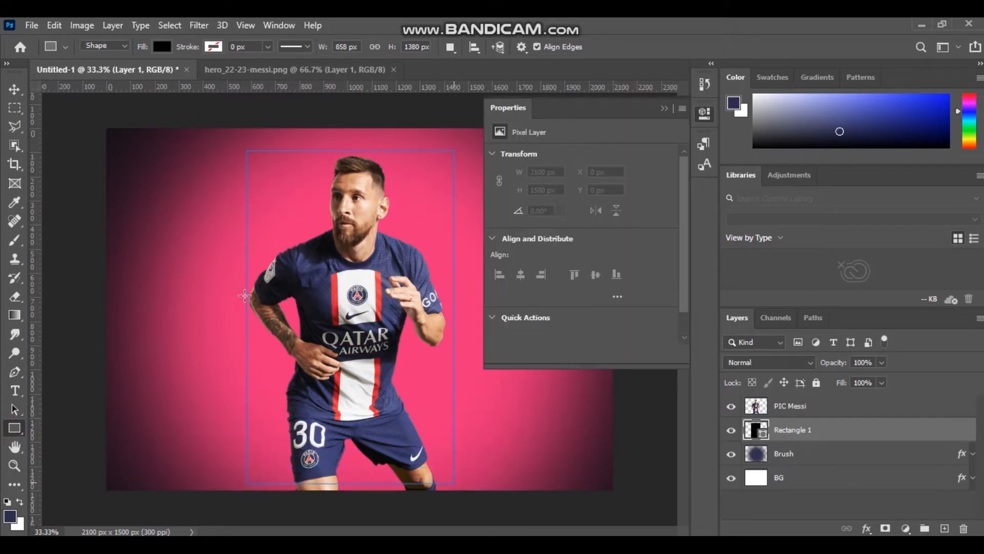
{"action": "left_click", "coordinate": [665, 109]}
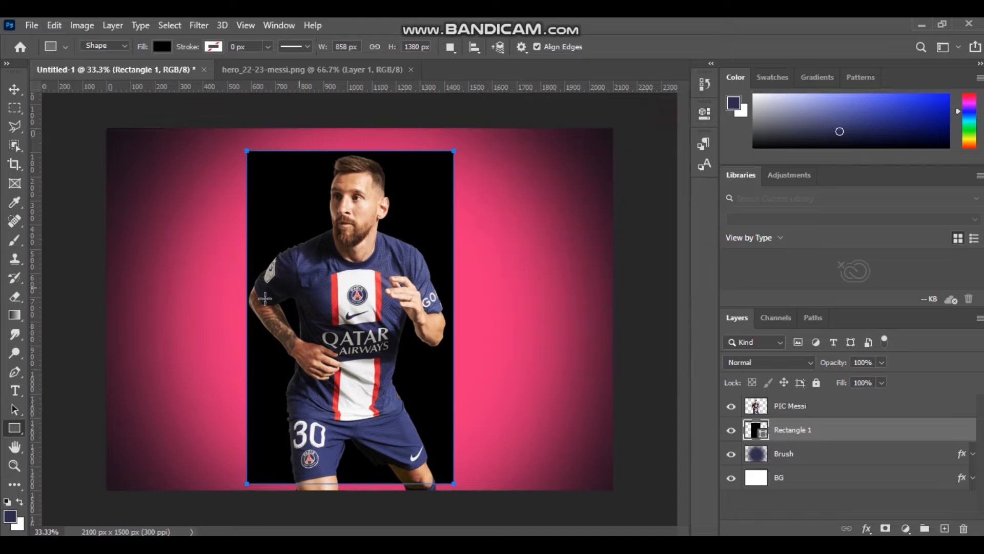
- Move the black rectangle slightly up and left so that it is centred vertically behind the player
{"action": "left_click", "coordinate": [15, 89]}
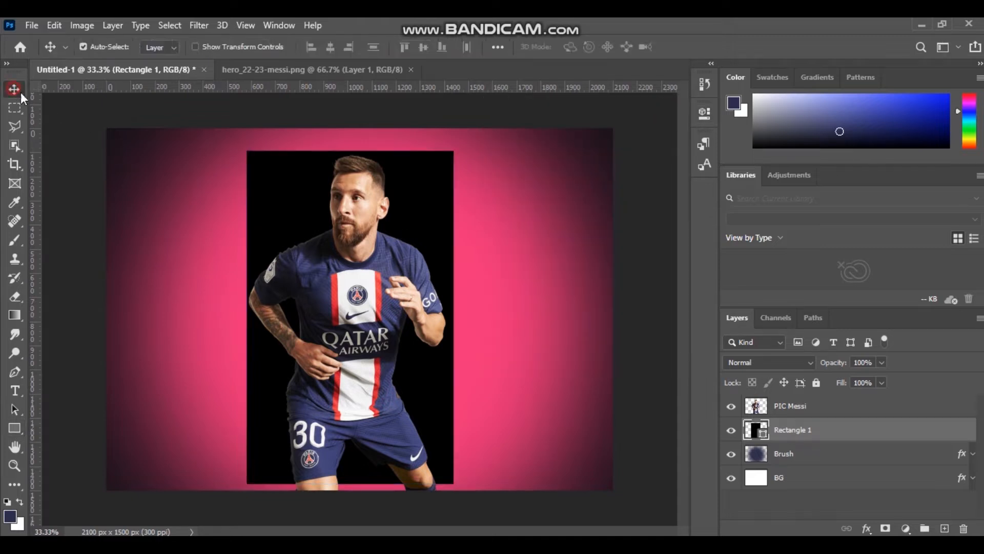
{"action": "left_click_drag", "start_coordinate": [407, 184], "coordinate": [407, 179]}
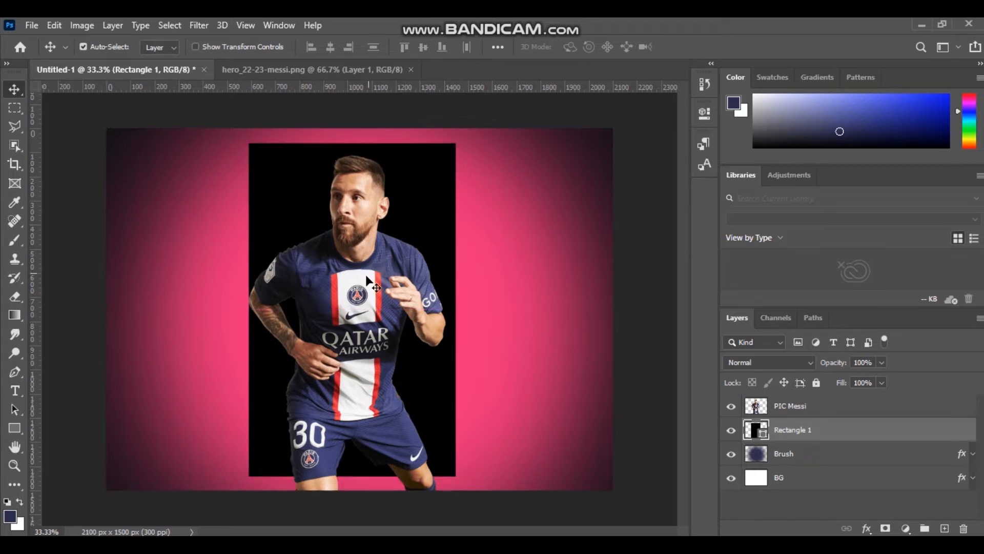
{"action": "left_click_drag", "start_coordinate": [444, 245], "coordinate": [439, 244]}
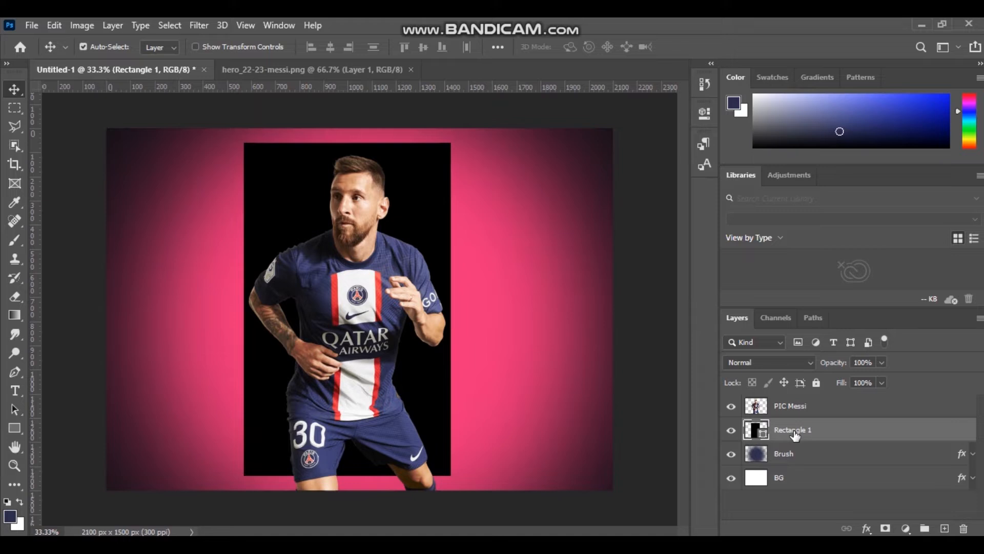
- Duplicate the Rectangle 1 layer and change the copy's fill colour to white (#ffffff)
{"action": "left_click_drag", "start_coordinate": [798, 431], "coordinate": [797, 419]}
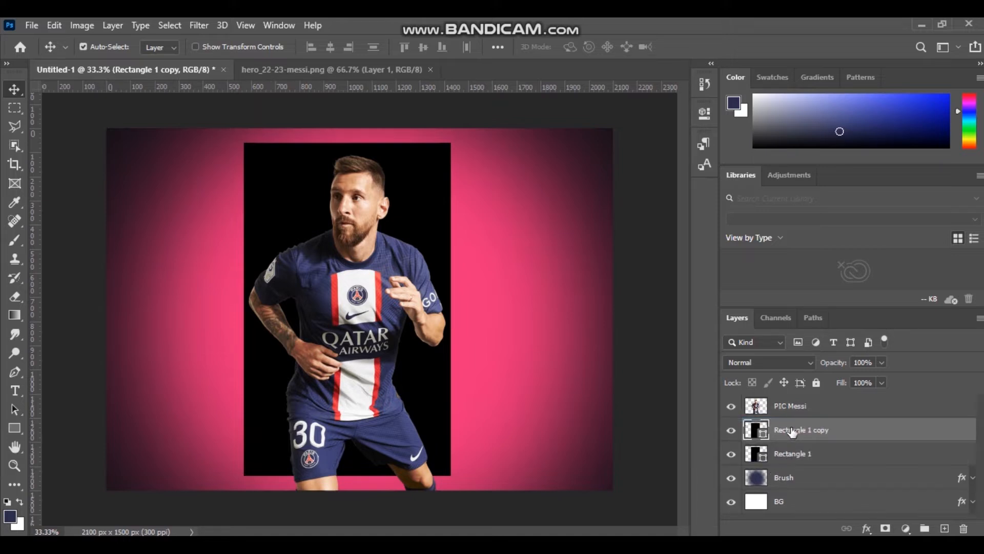
{"action": "left_click", "coordinate": [797, 456]}
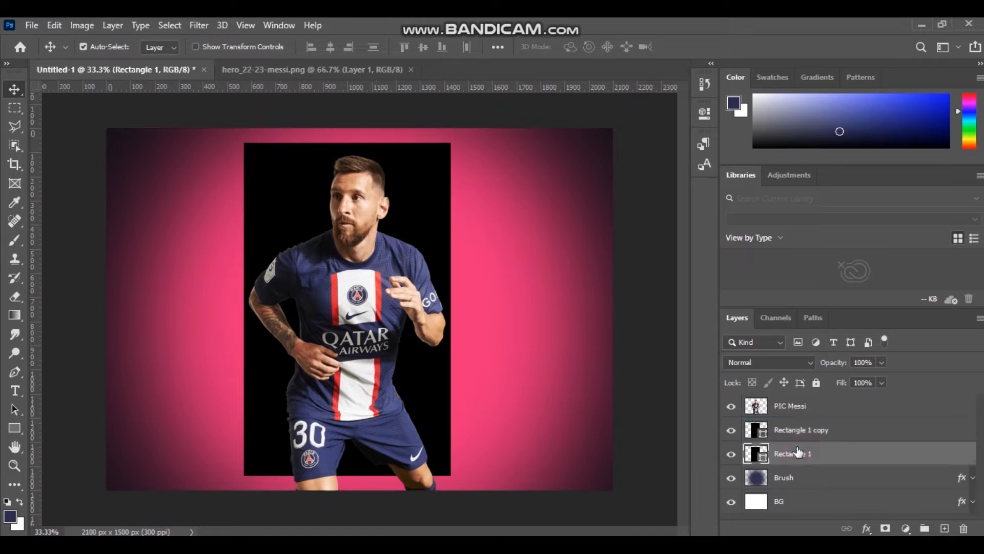
{"action": "left_click", "coordinate": [797, 432], "text": "ctrl"}
{"action": "left_click", "coordinate": [797, 434]}
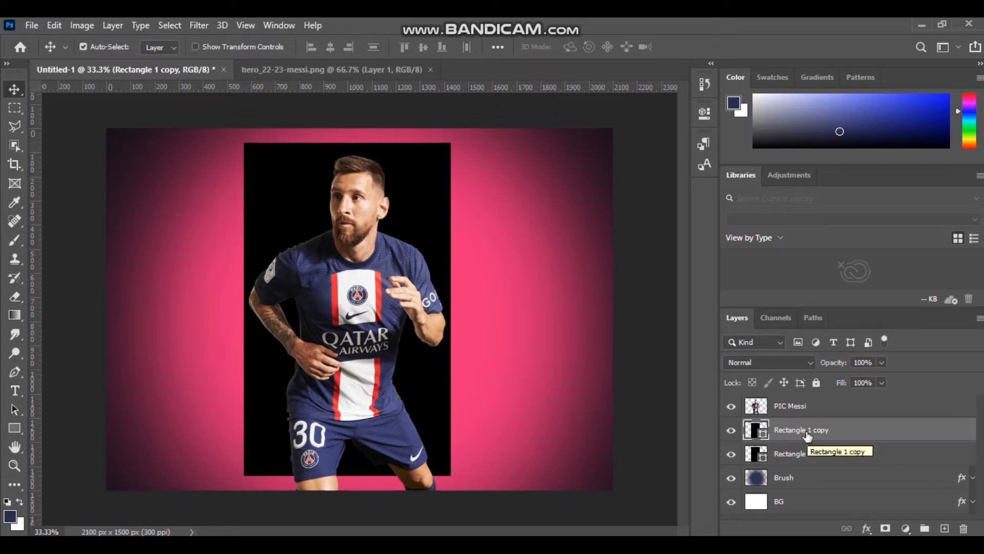
{"action": "double_click", "coordinate": [755, 434]}
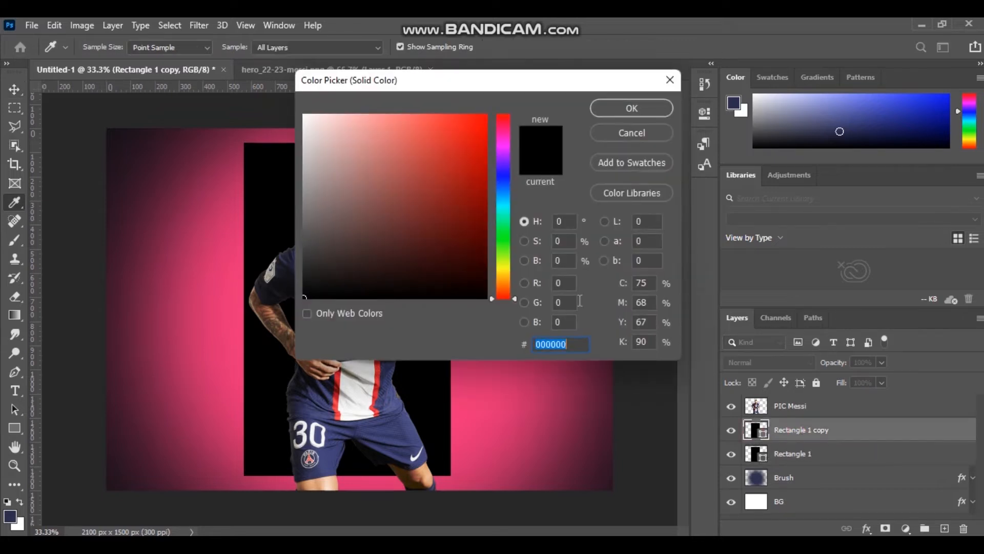
{"action": "left_click_drag", "start_coordinate": [337, 127], "coordinate": [303, 114]}
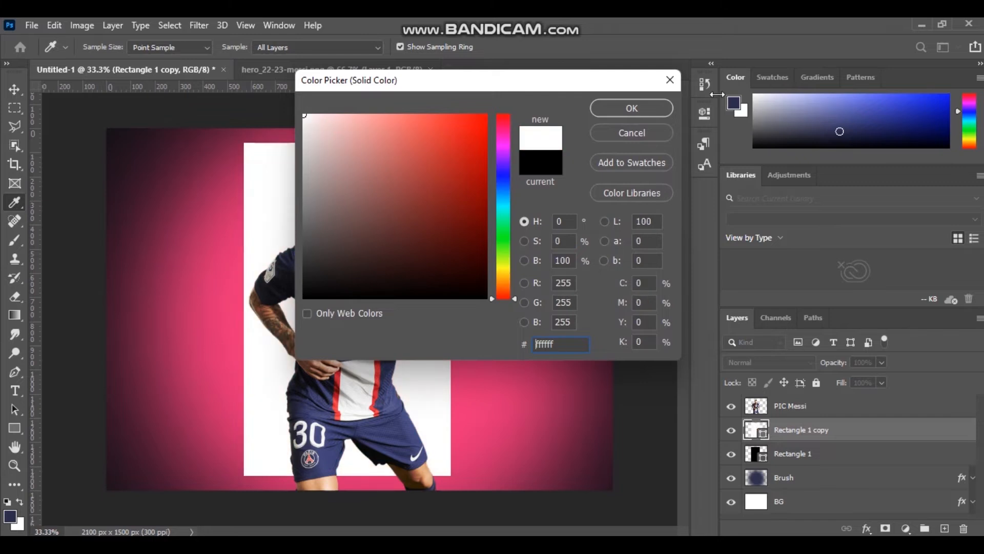
{"action": "left_click", "coordinate": [645, 106]}
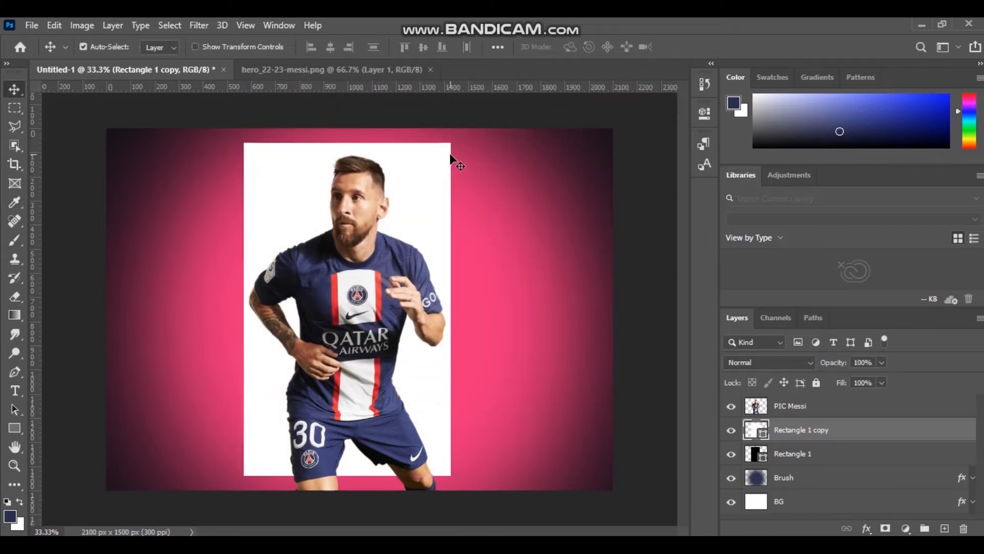
- Scale the white rectangle proportionally about its centre to about 95.4%, leaving a thin black frame around it
{"action": "key", "text": "ctrl+t"}
{"action": "left_click_drag", "start_coordinate": [451, 141], "coordinate": [440, 149]}
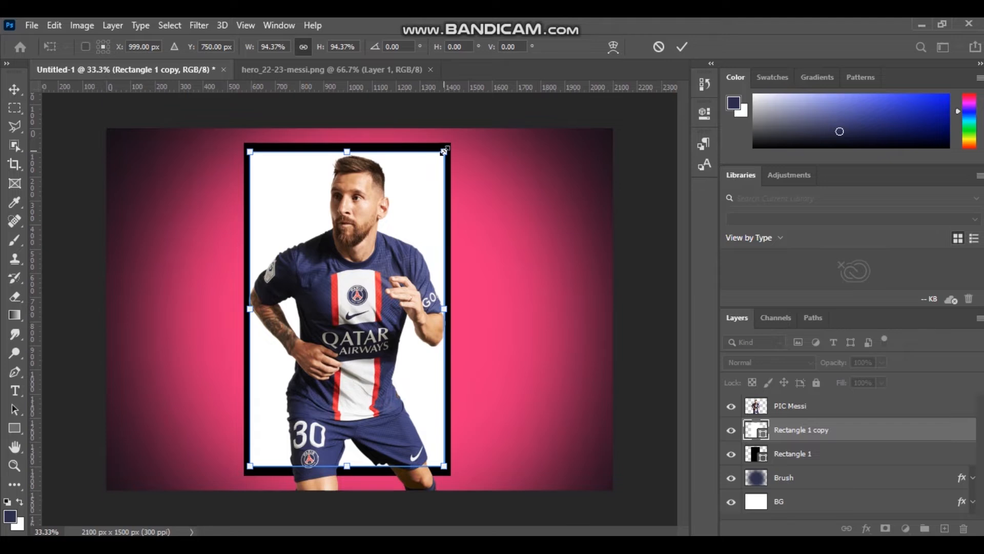
{"action": "mouse_move", "coordinate": [444, 151]}
{"action": "left_mouse_down"}
{"action": "mouse_move", "coordinate": [432, 151]}
{"action": "mouse_move", "coordinate": [449, 148]}
{"action": "left_mouse_up"}
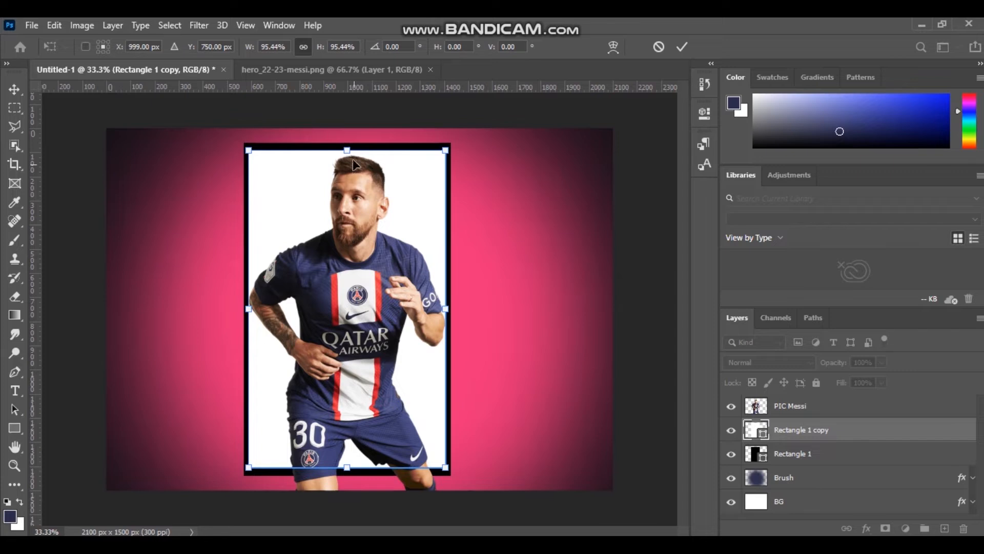
{"action": "key", "text": "Return"}
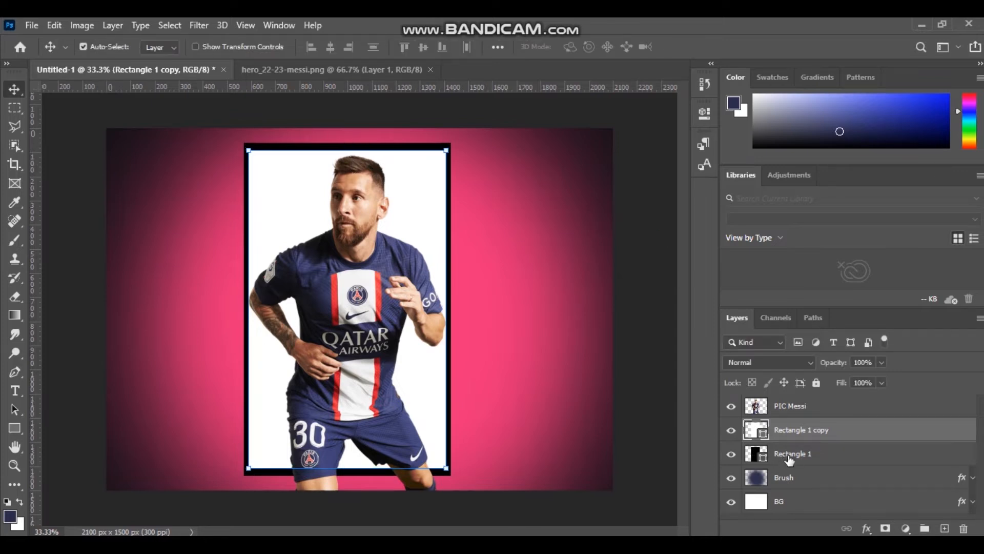
- Skew the black Rectangle 1 horizontally by about -7.3° so that its upper edge leans right
{"action": "left_click", "coordinate": [790, 458]}
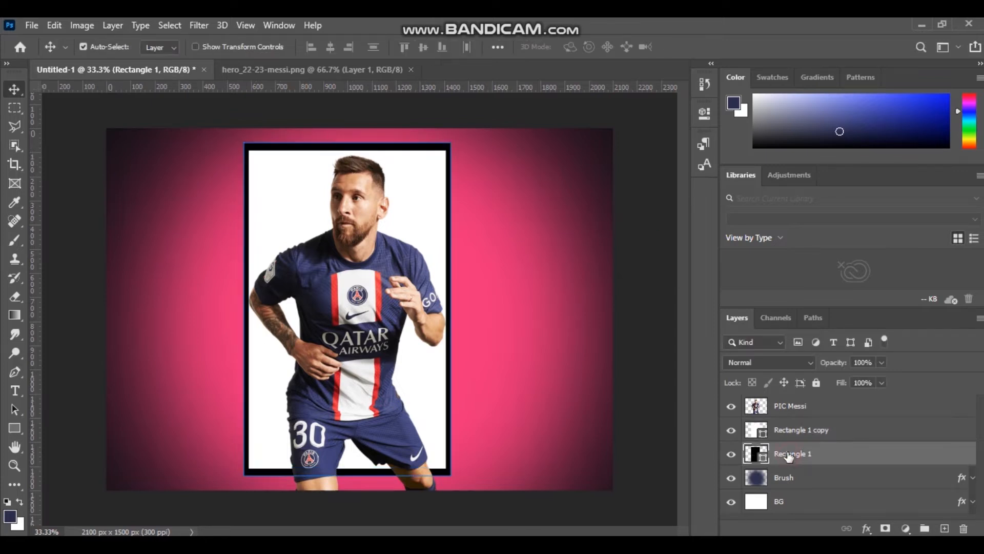
{"action": "left_click", "coordinate": [405, 259]}
{"action": "left_click", "coordinate": [477, 236]}
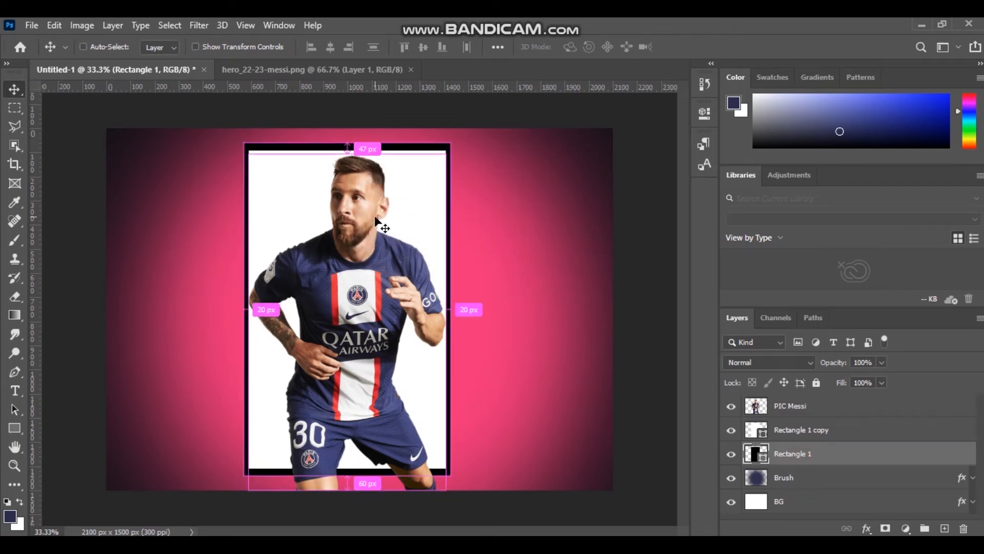
{"action": "key", "text": "ctrl+t"}
{"action": "left_click_drag", "start_coordinate": [349, 146], "coordinate": [392, 146]}
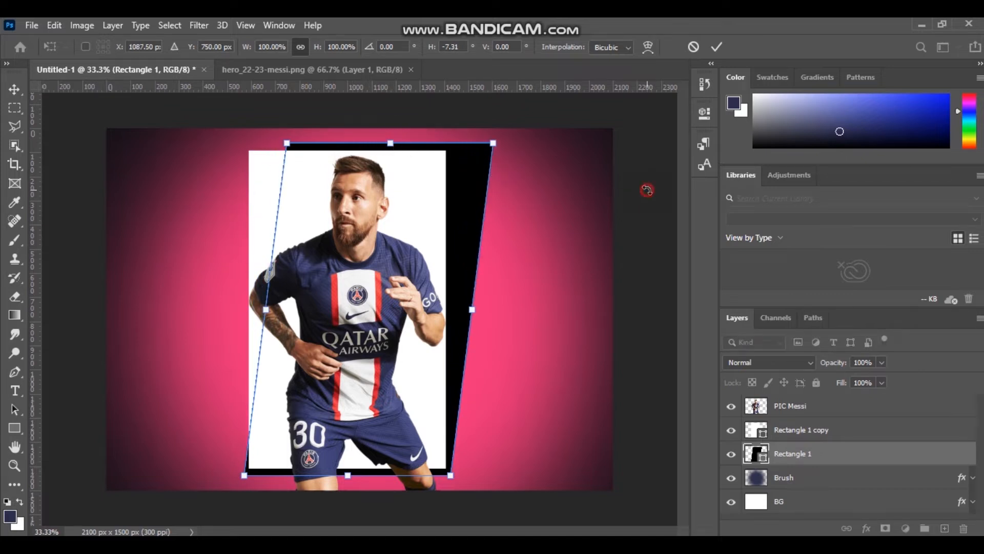
{"action": "key", "text": "Return"}
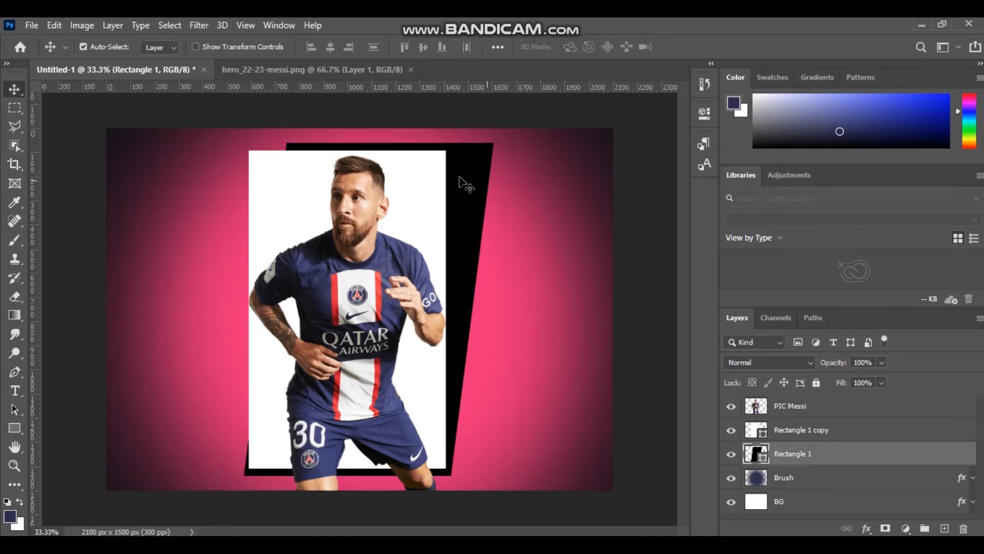
- Skew the white rectangle horizontally by about -7.5° to match the slant of the black frame
{"action": "left_click", "coordinate": [416, 181], "text": "ctrl"}
{"action": "key", "text": "ctrl+t"}
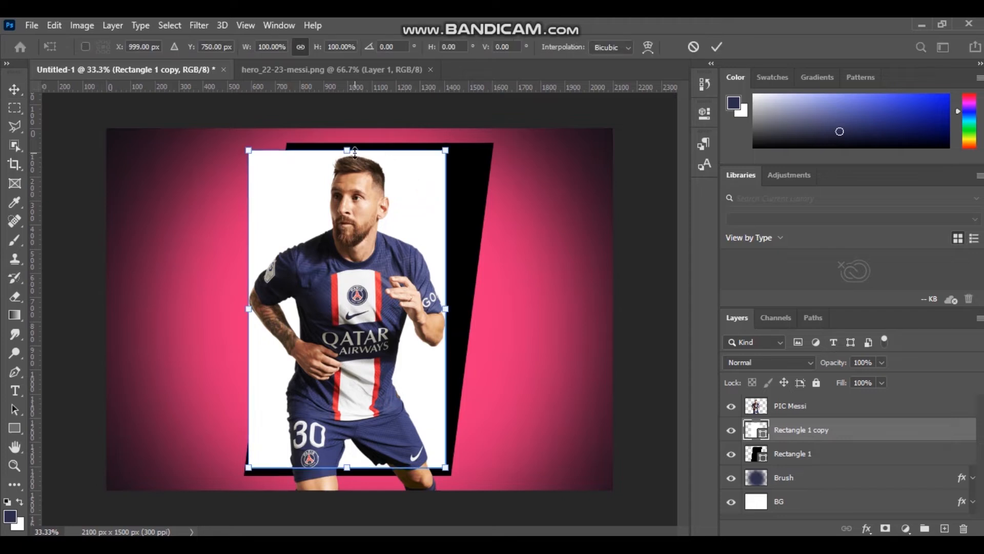
{"action": "left_click_drag", "start_coordinate": [347, 152], "coordinate": [389, 152]}
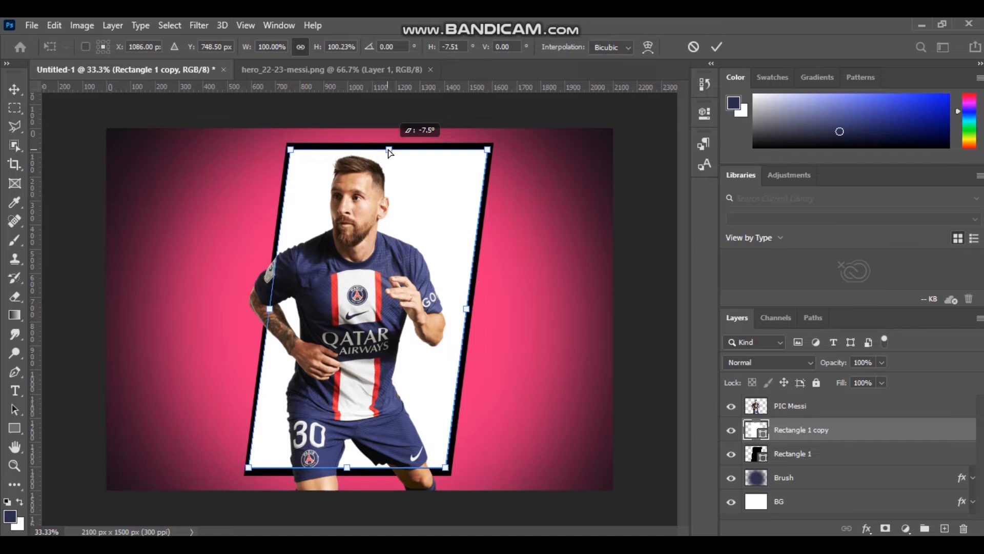
{"action": "left_click_drag", "start_coordinate": [389, 153], "coordinate": [390, 151]}
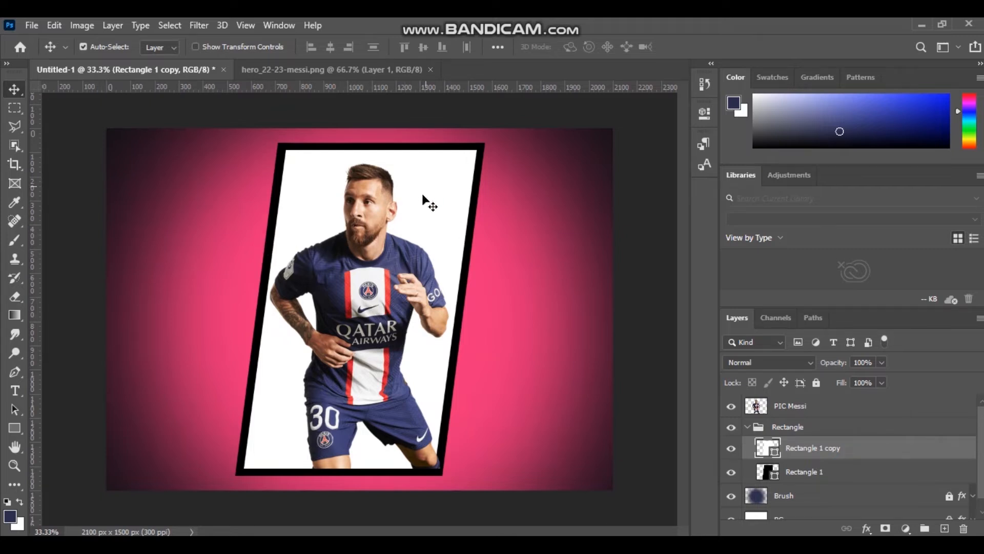
- Nudge the white rectangle horizontally to even out the black frame around it, and deselect all layers
{"action": "key", "text": "shift+Left"}
{"action": "key", "text": "shift+Left"}
{"action": "key", "text": "shift+Right"}
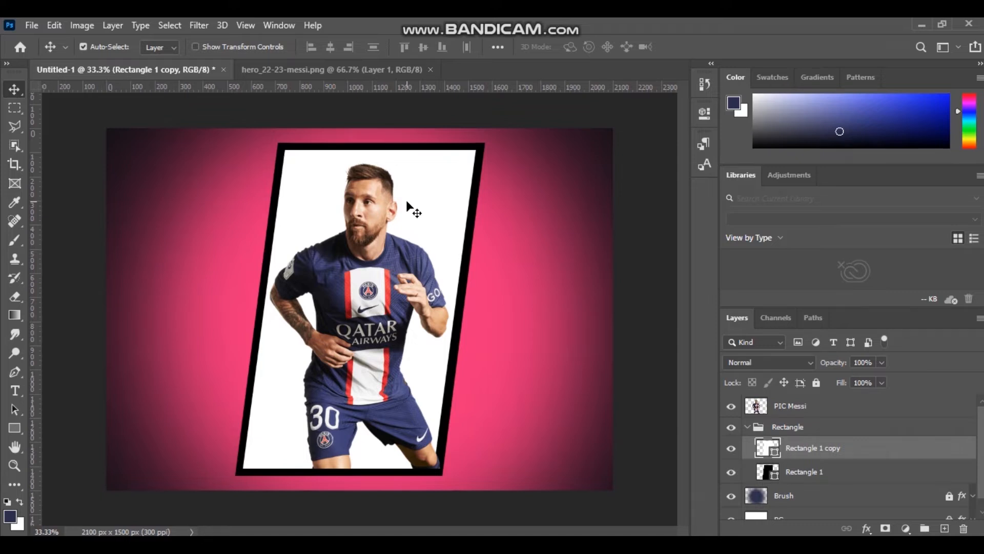
{"action": "left_click", "coordinate": [605, 212]}
{"action": "left_click", "coordinate": [661, 197]}
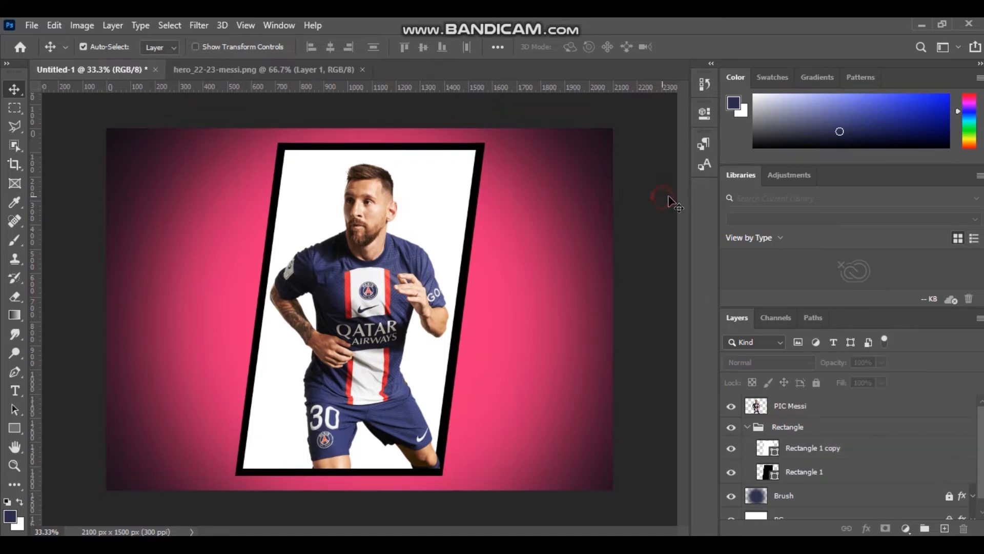
- Load the outline of the PIC Messi layer as a selection and turn it into a layer mask on that layer
{"action": "left_click", "coordinate": [388, 281]}
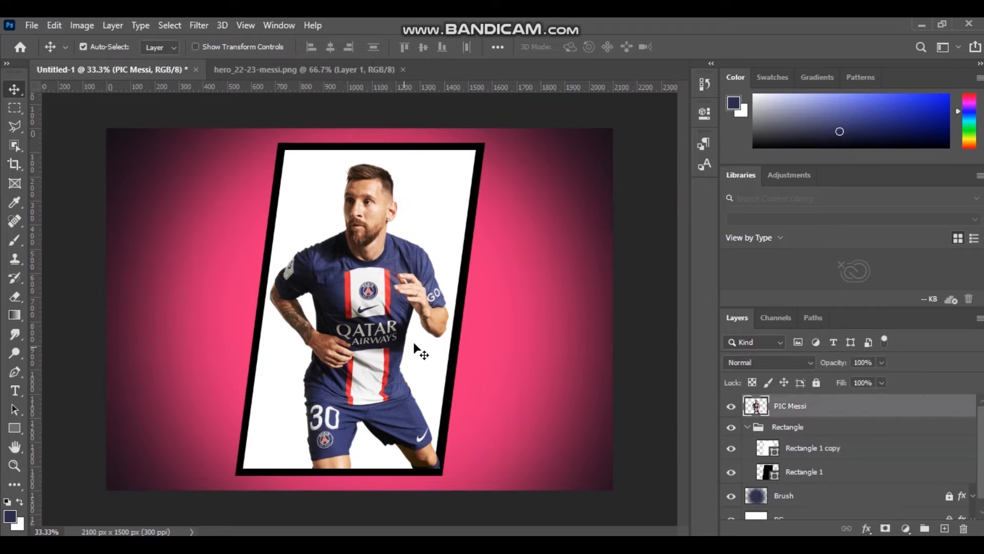
{"action": "left_click", "coordinate": [756, 405], "text": "ctrl"}
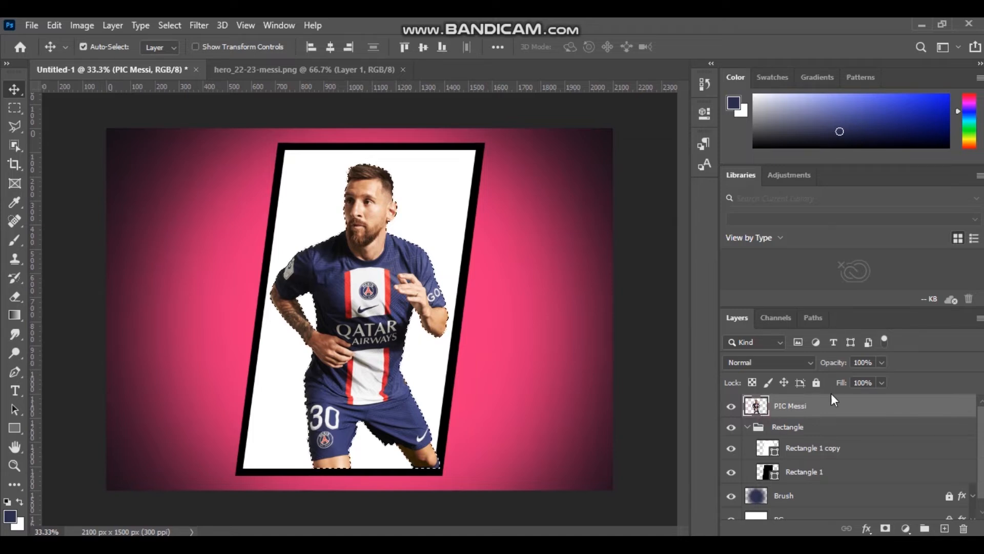
{"action": "left_click", "coordinate": [886, 528]}
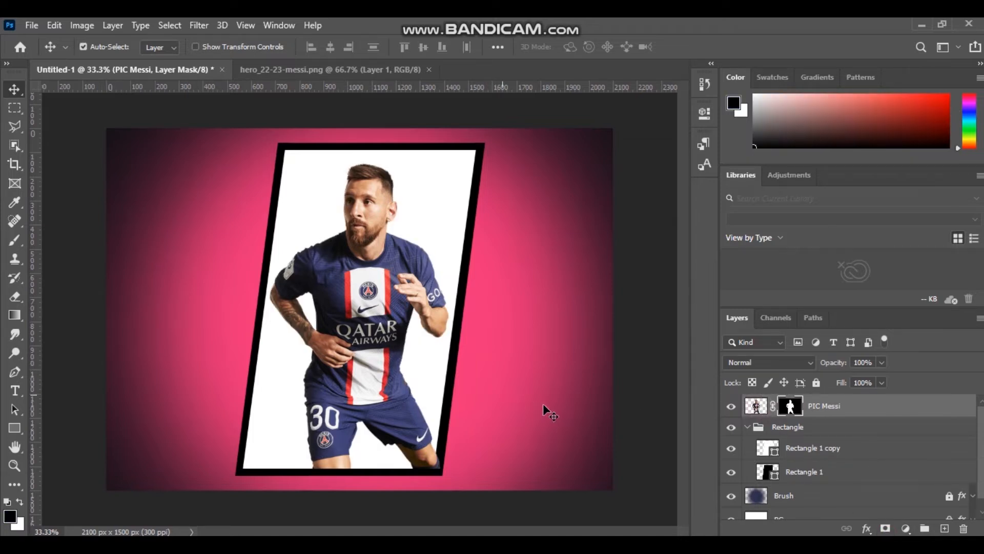
- Paint on the PIC Messi mask with a soft black 300 px brush to fade out the ends of both legs
{"action": "key", "text": "b"}
{"action": "key", "text": "bracketleft"}
{"action": "key", "text": "bracketleft"}
{"action": "key", "text": "bracketleft"}
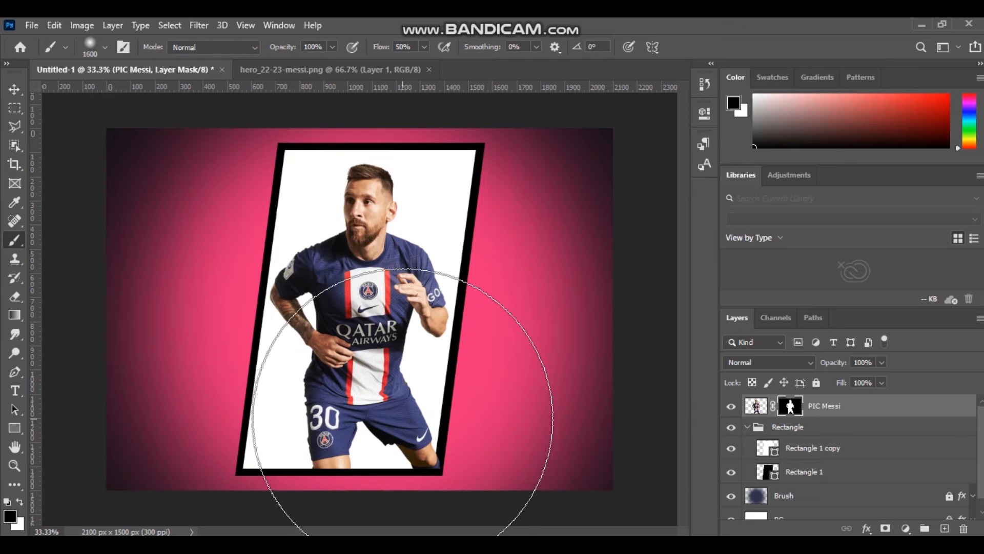
{"action": "key", "text": "bracketleft"}
{"action": "key", "text": "bracketleft"}
{"action": "key", "text": "bracketleft"}
{"action": "key", "text": "bracketleft"}
{"action": "key", "text": "bracketleft"}
{"action": "key", "text": "bracketleft"}
{"action": "key", "text": "bracketleft"}
{"action": "key", "text": "bracketleft"}
{"action": "key", "text": "bracketleft"}
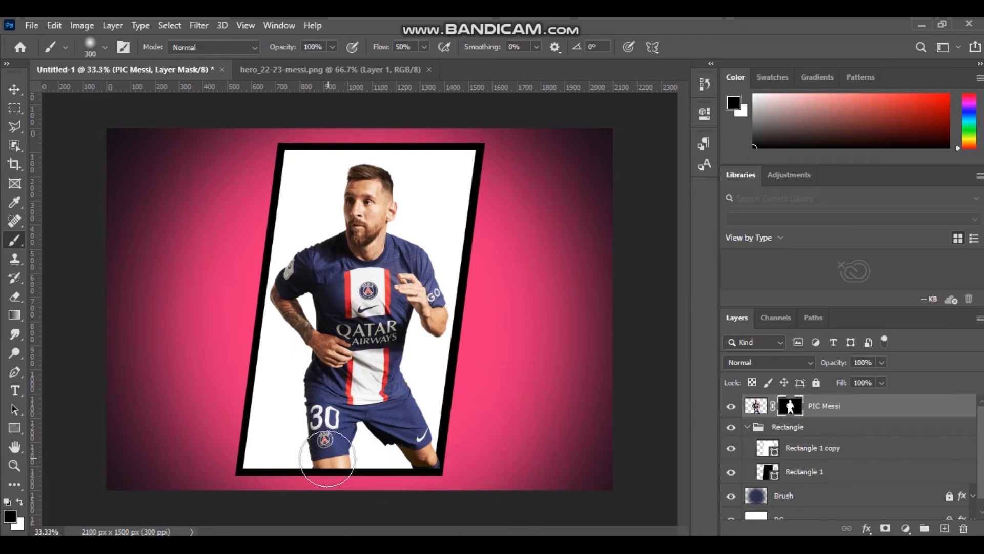
{"action": "mouse_move", "coordinate": [333, 456]}
{"action": "left_mouse_down"}
{"action": "mouse_move", "coordinate": [371, 464]}
{"action": "mouse_move", "coordinate": [333, 464]}
{"action": "left_mouse_up"}
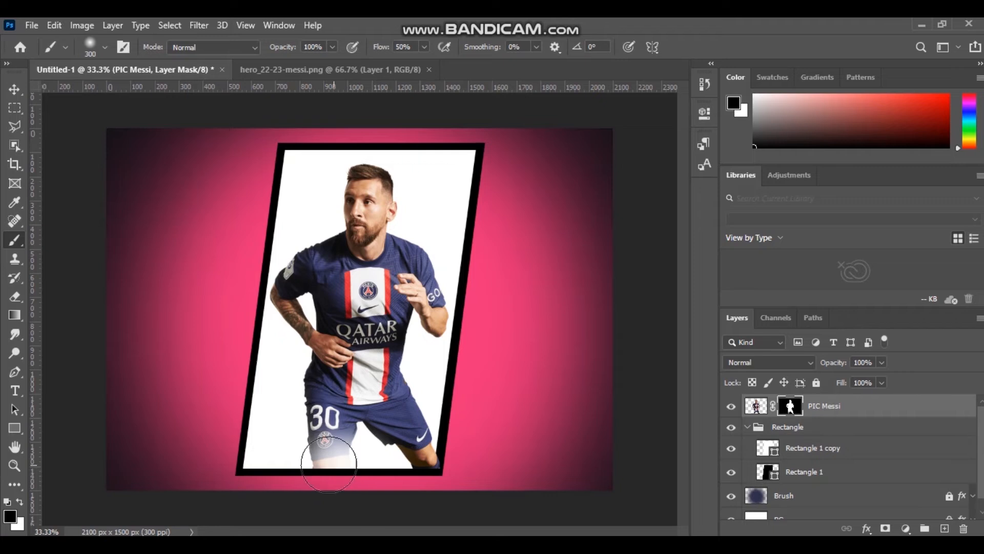
{"action": "key", "text": "ctrl+z"}
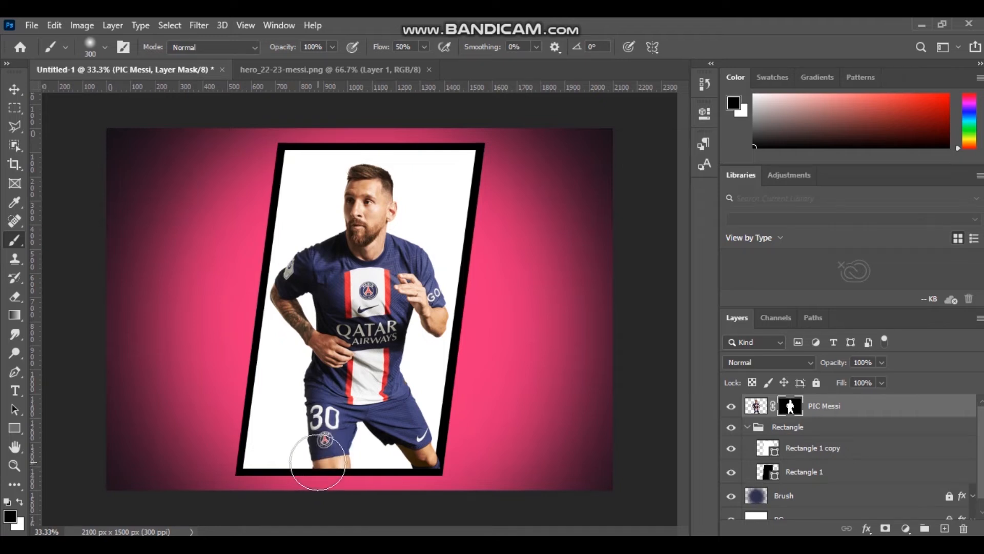
{"action": "key", "text": "x"}
{"action": "mouse_move", "coordinate": [326, 465]}
{"action": "left_mouse_down"}
{"action": "mouse_move", "coordinate": [352, 462]}
{"action": "mouse_move", "coordinate": [345, 451]}
{"action": "mouse_move", "coordinate": [285, 465]}
{"action": "left_mouse_up"}
{"action": "key", "text": "x"}
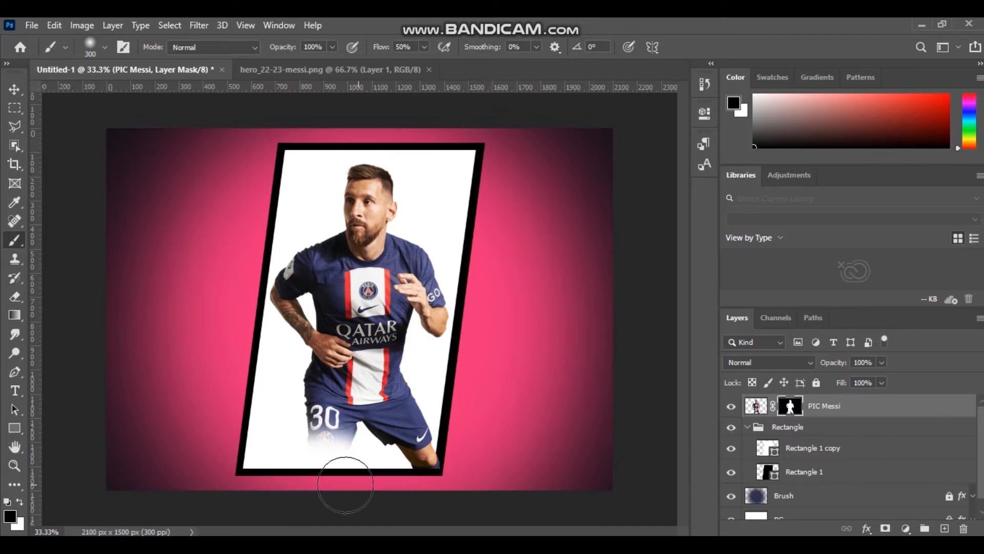
{"action": "key", "text": "ctrl+z"}
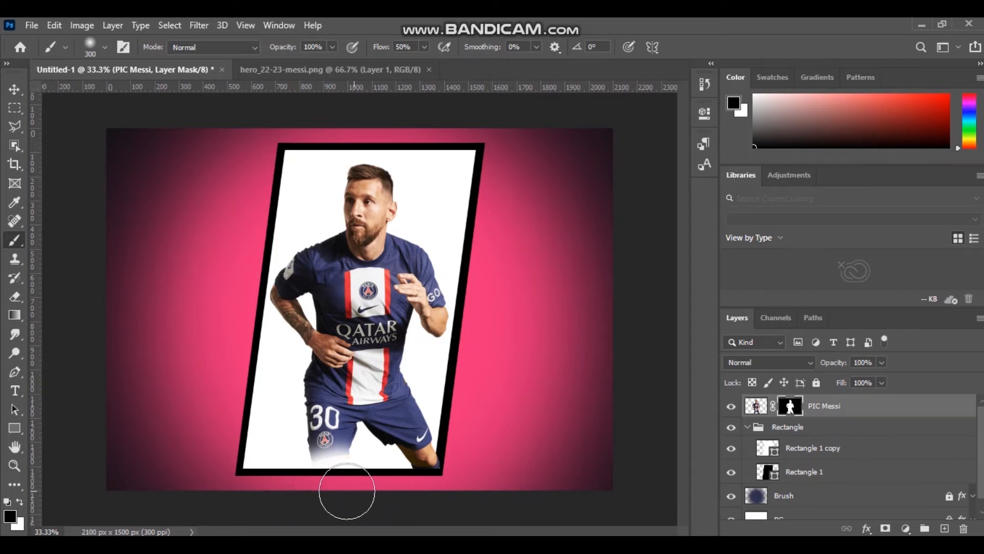
{"action": "left_click_drag", "start_coordinate": [428, 487], "coordinate": [464, 468]}
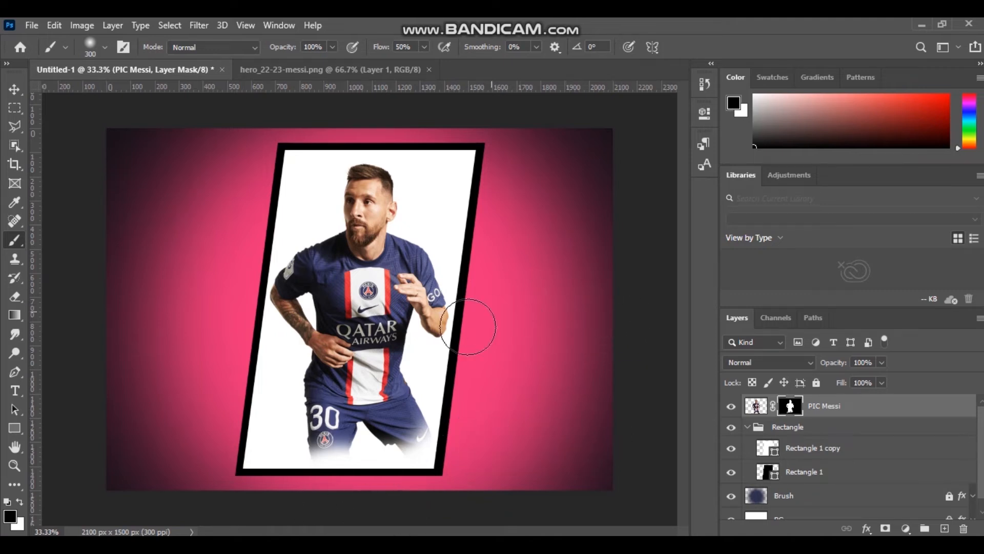
- Try the pale pink fill colour ffebeb on the white Rectangle 1 copy and cancel the change
{"action": "left_click", "coordinate": [14, 90]}
{"action": "left_click", "coordinate": [434, 190]}
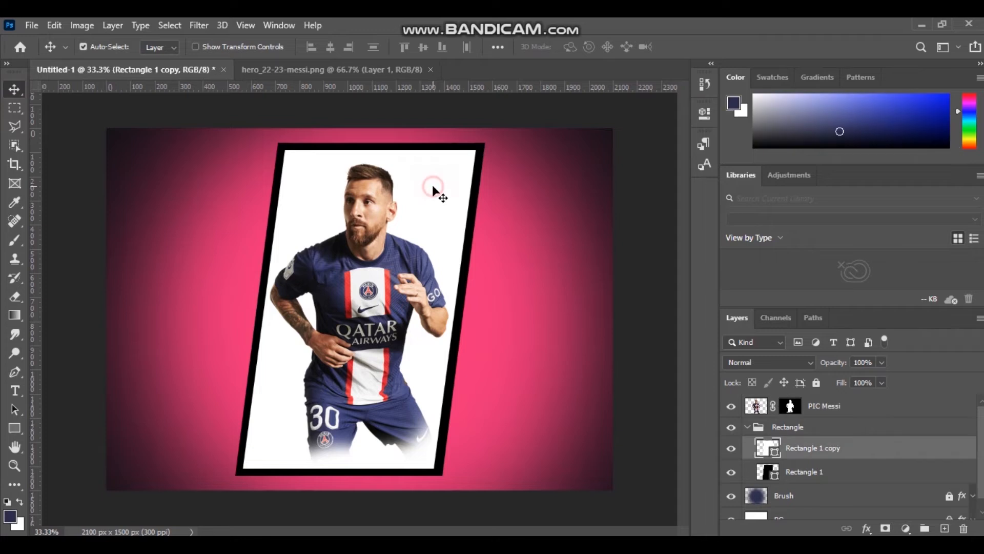
{"action": "double_click", "coordinate": [765, 450]}
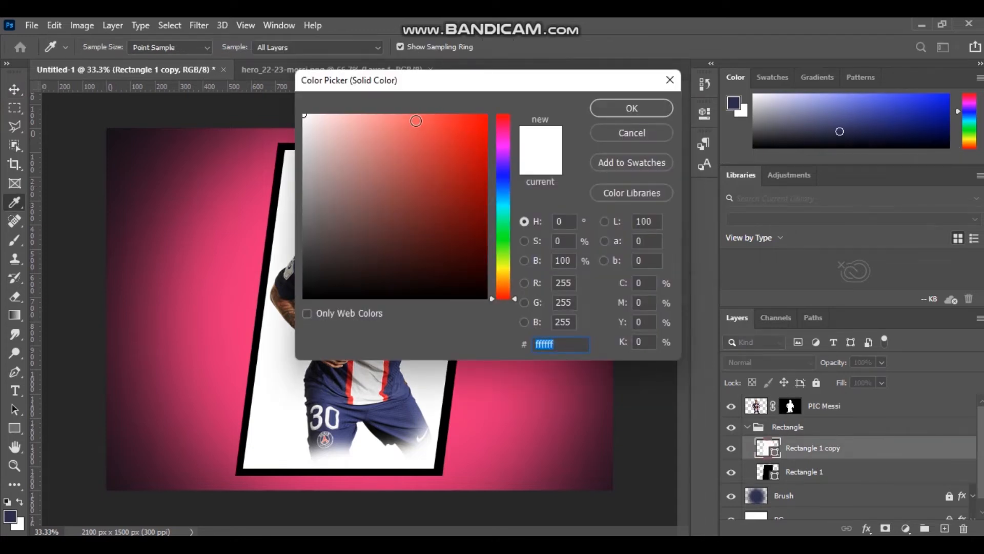
{"action": "left_click", "coordinate": [416, 121]}
{"action": "left_click_drag", "start_coordinate": [416, 121], "coordinate": [316, 113]}
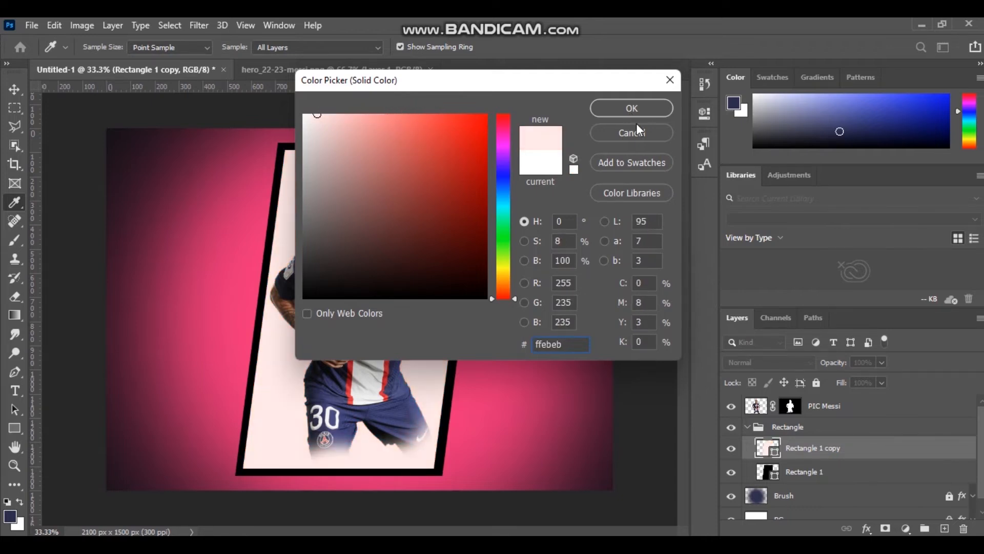
{"action": "left_click", "coordinate": [636, 131]}
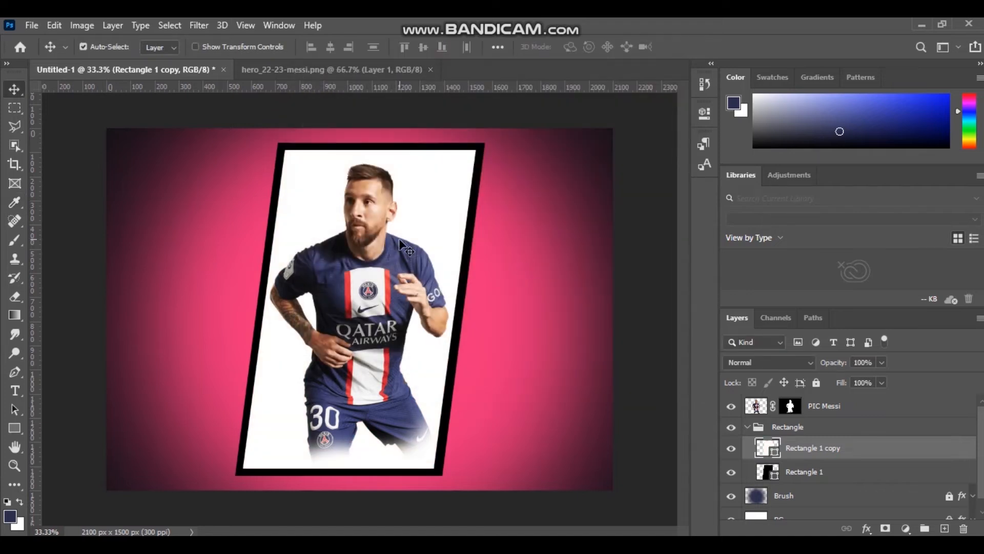
- Unlock the Brush layer, try moving the pink glow slightly, and lock the layer again
{"action": "left_click_drag", "start_coordinate": [372, 343], "coordinate": [373, 349]}
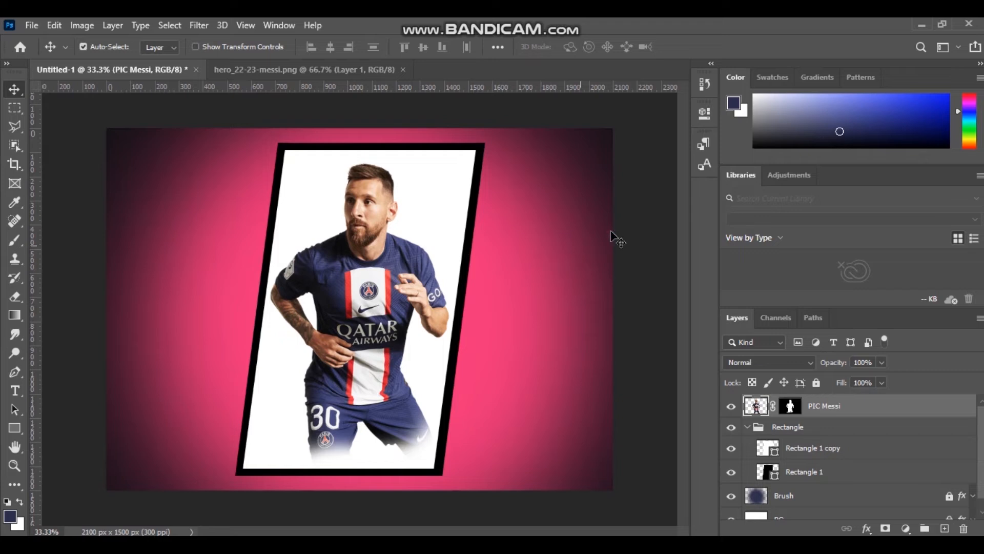
{"action": "left_click", "coordinate": [641, 217]}
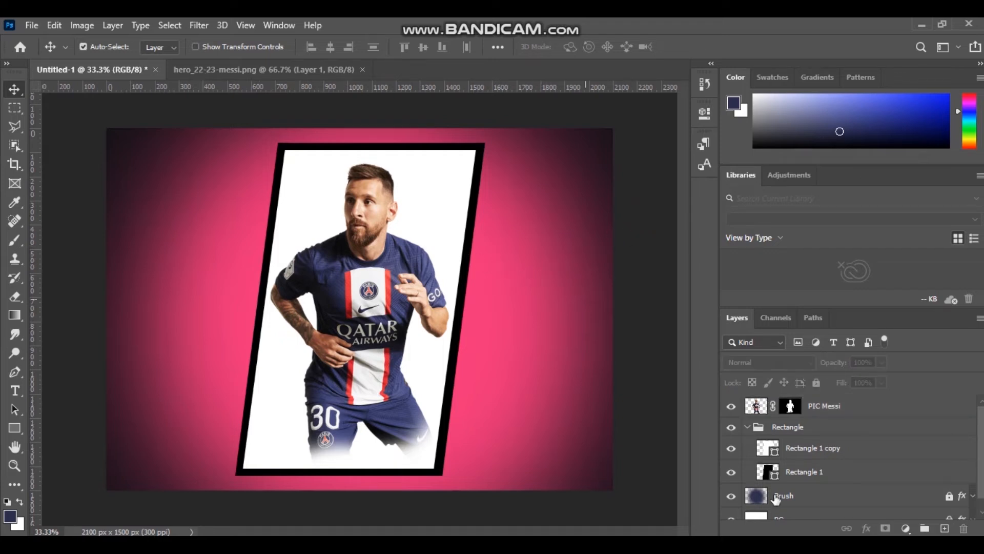
{"action": "scroll", "coordinate": [793, 502], "scroll_direction": "down", "scroll_amount": 1}
{"action": "left_click", "coordinate": [949, 485]}
{"action": "mouse_move", "coordinate": [532, 361]}
{"action": "left_mouse_down"}
{"action": "mouse_move", "coordinate": [517, 363]}
{"action": "mouse_move", "coordinate": [529, 361]}
{"action": "left_mouse_up"}
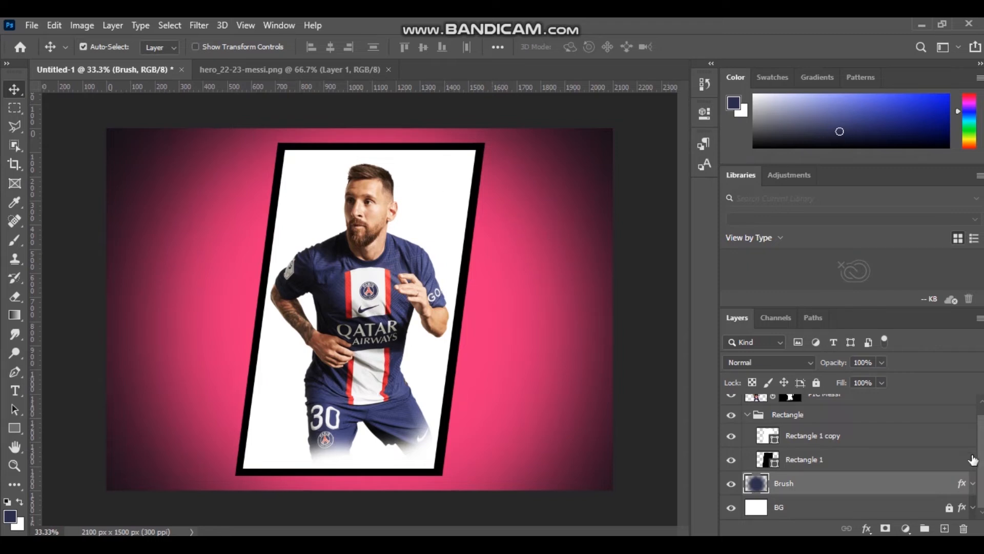
{"action": "left_click", "coordinate": [820, 383]}
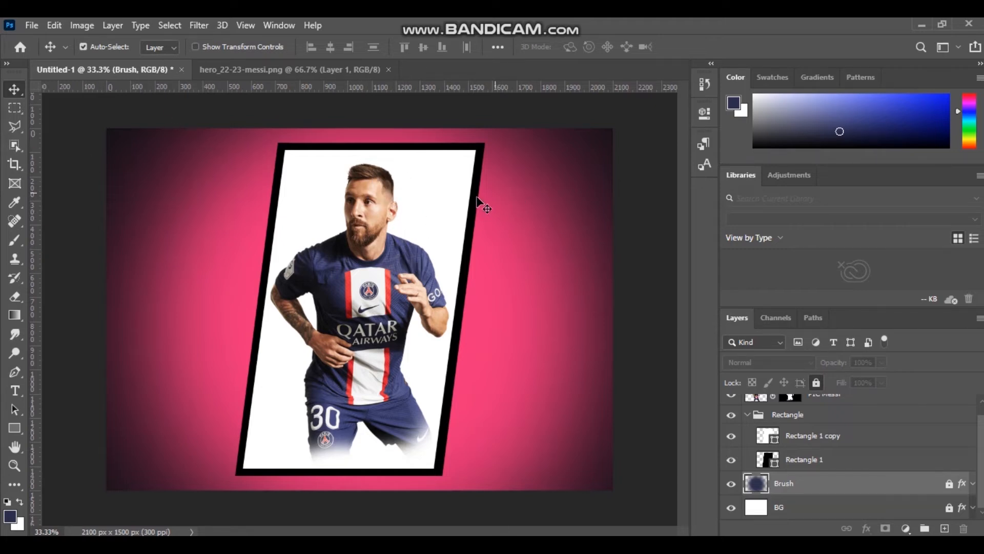
- Try the white Rectangle 1 copy at 40% opacity and return it to 100%
{"action": "left_click", "coordinate": [444, 186]}
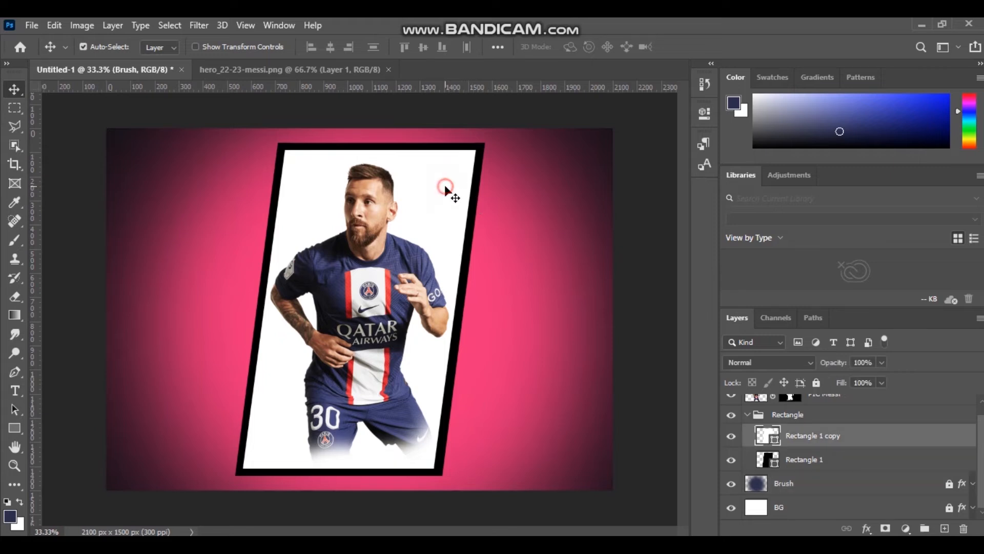
{"action": "left_click", "coordinate": [882, 363]}
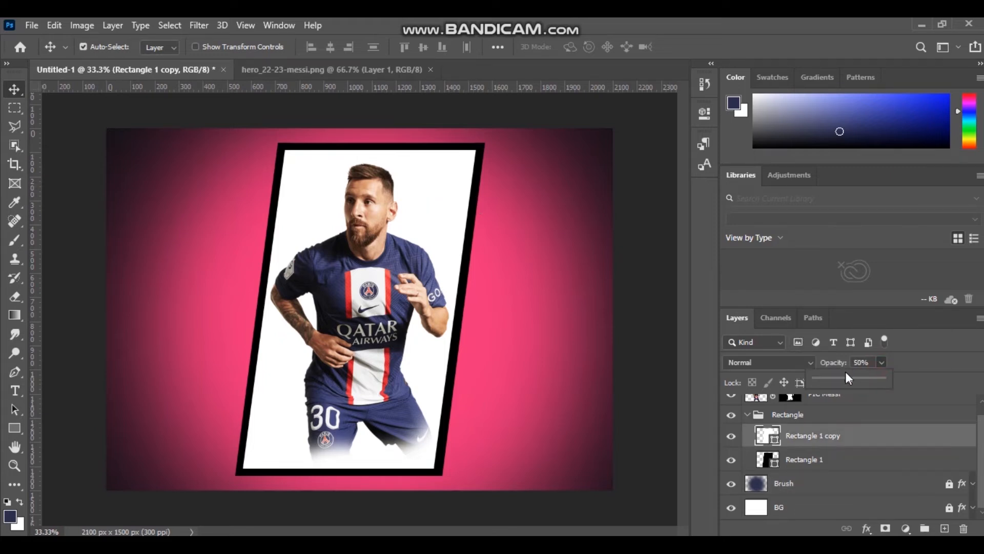
{"action": "left_click_drag", "start_coordinate": [849, 378], "coordinate": [845, 378]}
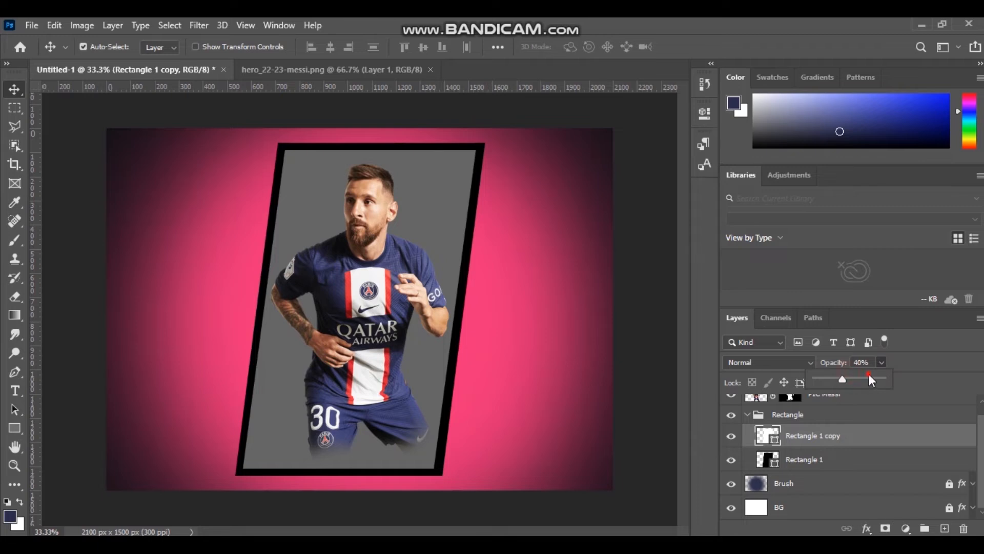
{"action": "left_click_drag", "start_coordinate": [862, 380], "coordinate": [889, 377]}
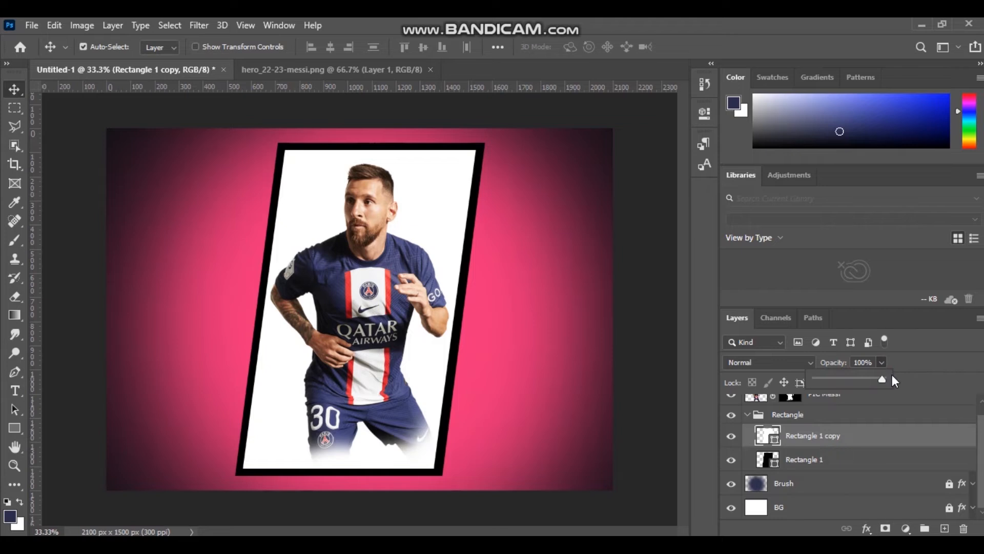
{"action": "left_click", "coordinate": [780, 342]}
{"action": "left_click", "coordinate": [779, 342]}
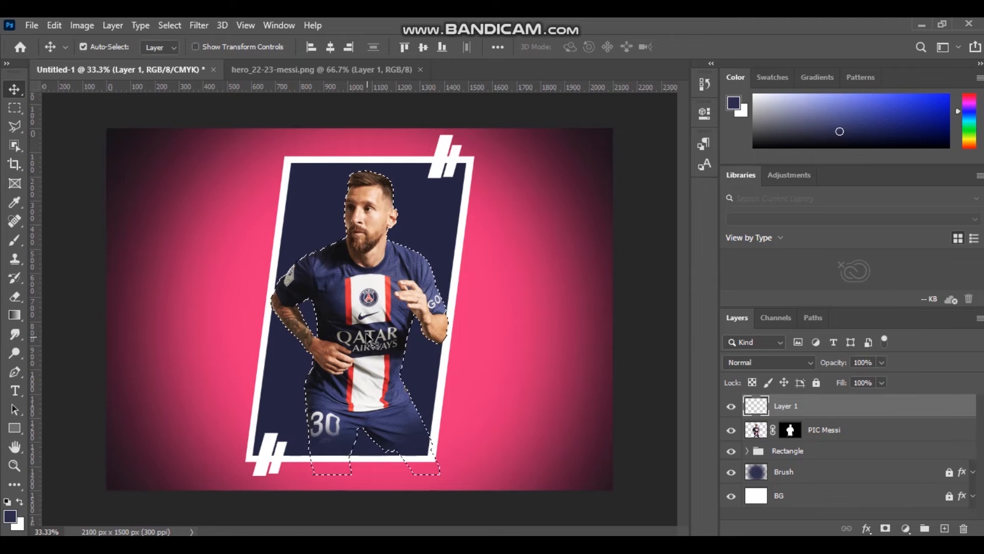
- Brush a soft dab on the hair on Layer 1 and give the layer a pink Color Overlay in Normal mode at 100% opacity
{"action": "key", "text": "b"}
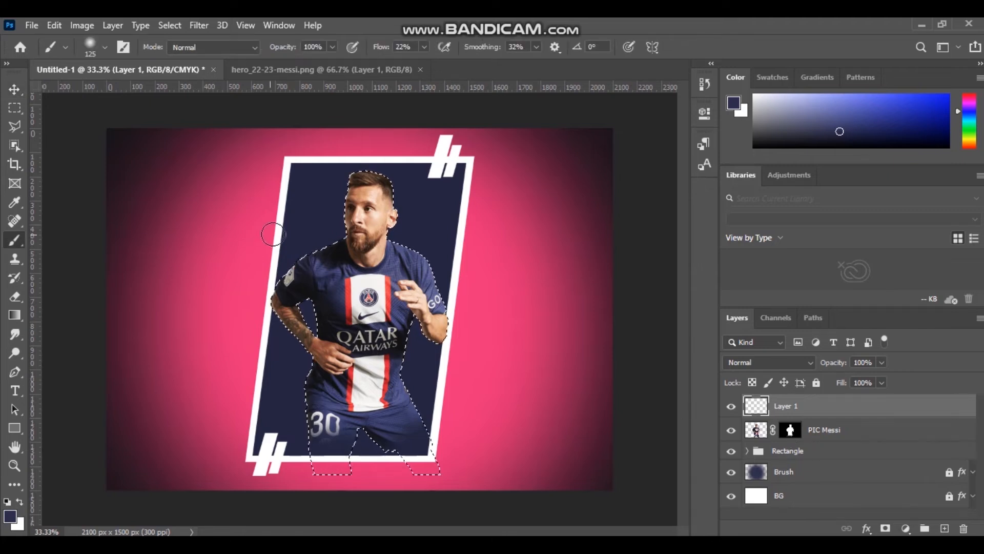
{"action": "left_click", "coordinate": [380, 169]}
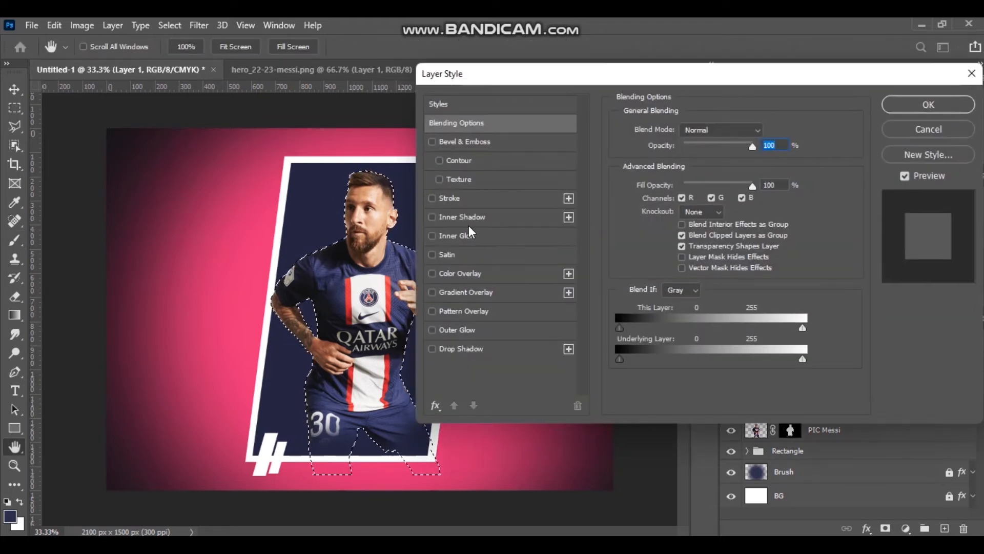
{"action": "left_click", "coordinate": [462, 275]}
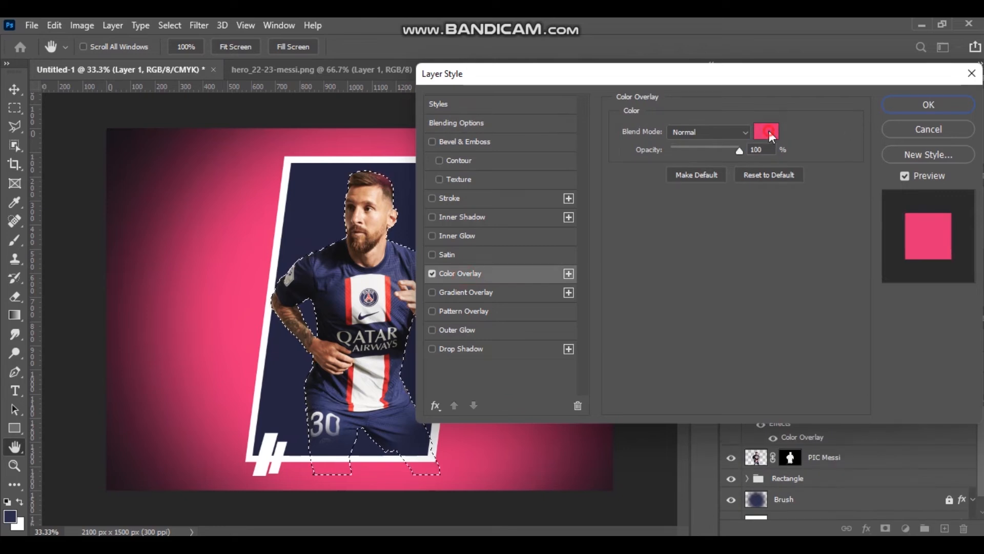
{"action": "left_click", "coordinate": [768, 132]}
{"action": "left_click", "coordinate": [827, 146]}
{"action": "left_click", "coordinate": [952, 106]}
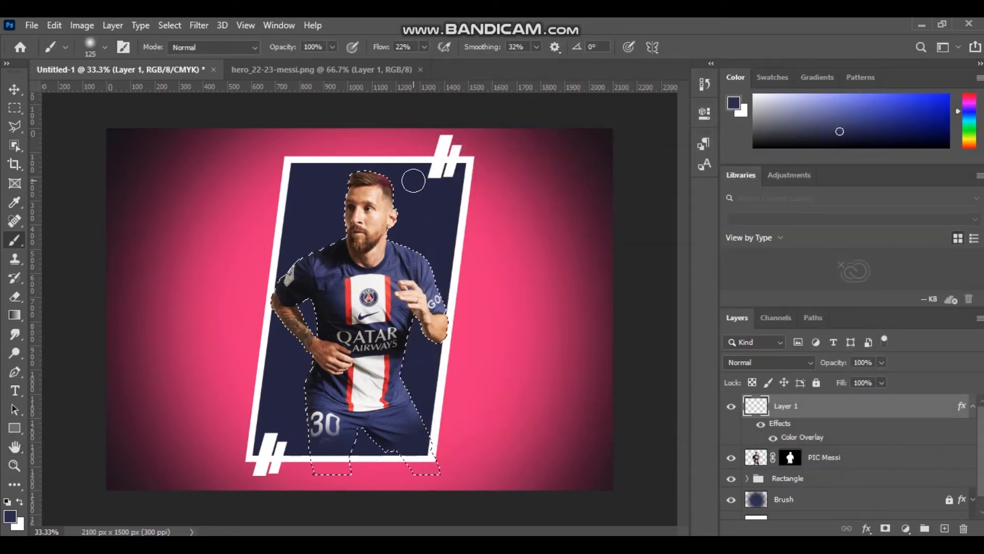
- Paint a soft pink light over the player's hair on Layer 1 with the 125 px brush at 22% flow
{"action": "key", "text": "z"}
{"action": "left_click", "coordinate": [359, 192]}
{"action": "left_click_drag", "start_coordinate": [359, 191], "coordinate": [392, 180]}
{"action": "left_click_drag", "start_coordinate": [362, 292], "coordinate": [377, 258]}
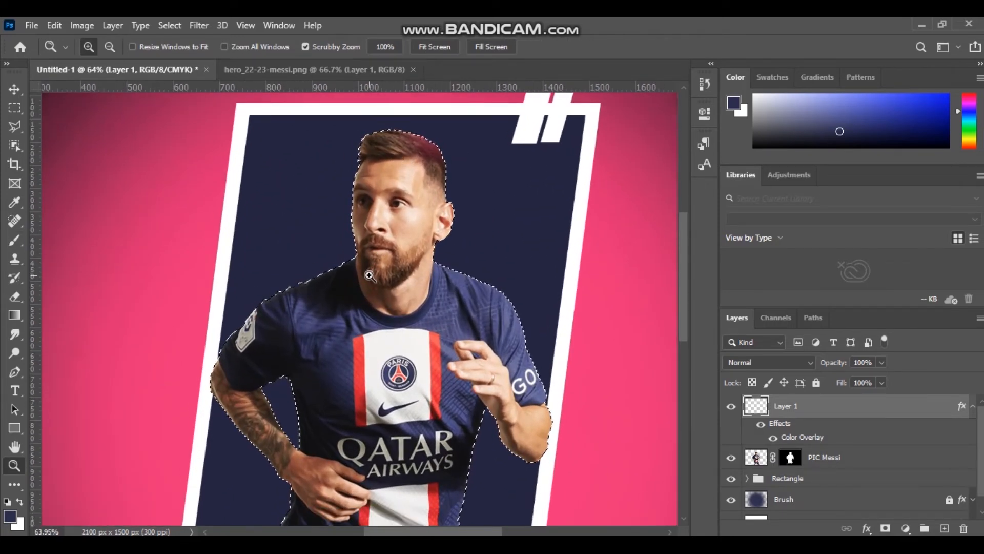
{"action": "key", "text": "b"}
{"action": "mouse_move", "coordinate": [375, 144]}
{"action": "left_mouse_down"}
{"action": "mouse_move", "coordinate": [395, 137]}
{"action": "mouse_move", "coordinate": [356, 137]}
{"action": "left_mouse_up"}
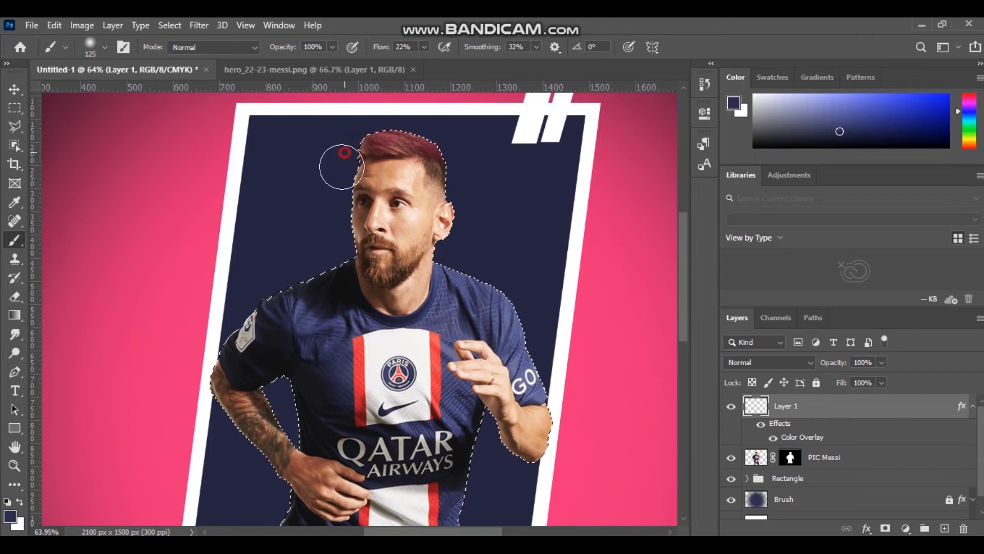
- Paint the pink rim light along the neck, shoulder and badge-bearing sleeve on Layer 1, inside the figure selection
{"action": "mouse_move", "coordinate": [336, 241]}
{"action": "left_mouse_down"}
{"action": "mouse_move", "coordinate": [336, 268]}
{"action": "mouse_move", "coordinate": [316, 301]}
{"action": "mouse_move", "coordinate": [315, 286]}
{"action": "mouse_move", "coordinate": [329, 273]}
{"action": "mouse_move", "coordinate": [289, 298]}
{"action": "left_mouse_up"}
{"action": "left_click_drag", "start_coordinate": [199, 372], "coordinate": [264, 305]}
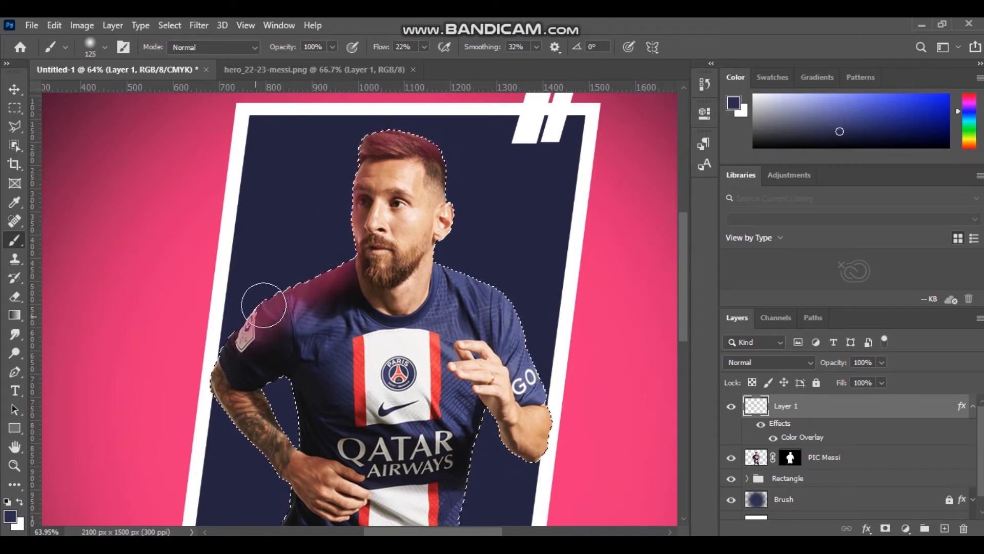
{"action": "left_click_drag", "start_coordinate": [332, 256], "coordinate": [297, 273]}
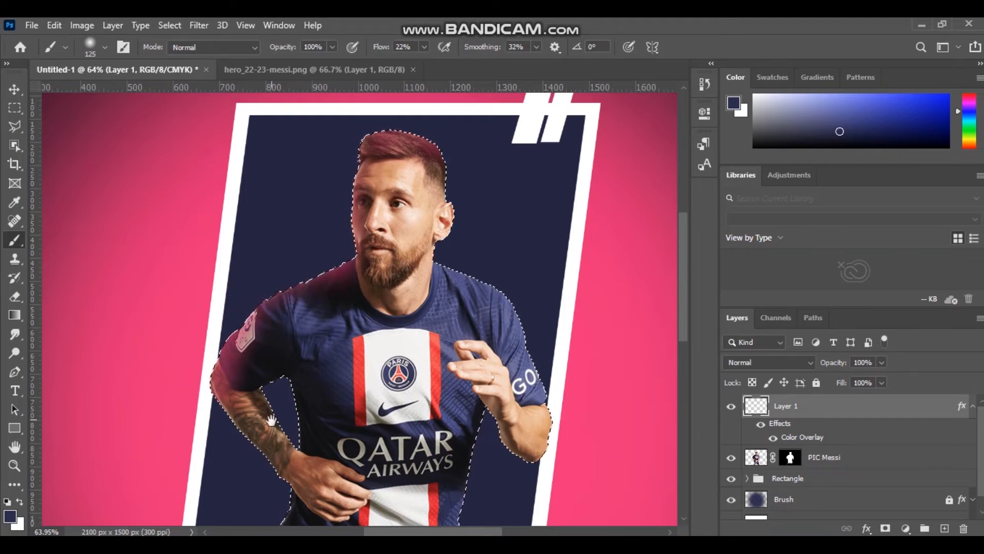
- Continue the pink rim light on Layer 1 down the shirt's edge at the waist and inside the tattooed arm
{"action": "left_click_drag", "start_coordinate": [271, 420], "coordinate": [238, 354]}
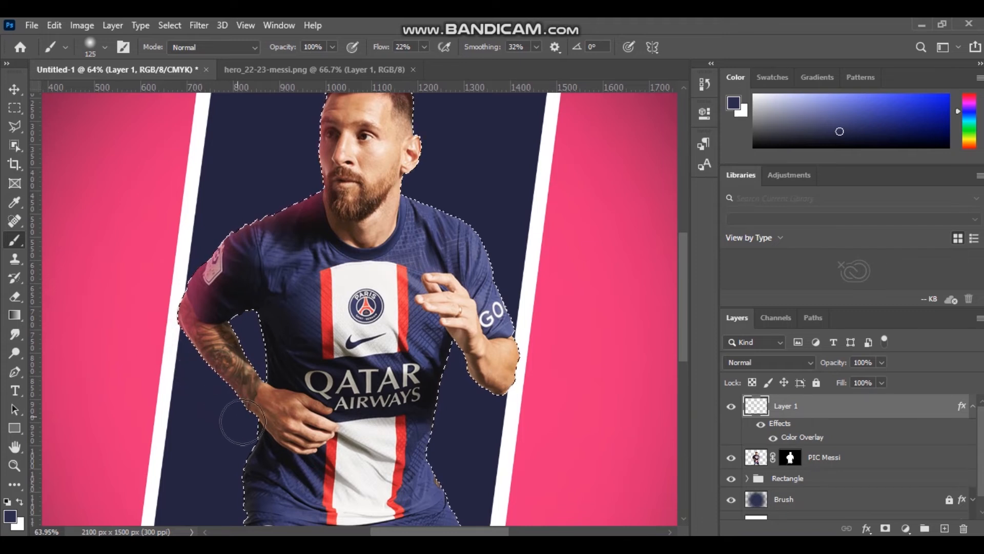
{"action": "left_click_drag", "start_coordinate": [246, 439], "coordinate": [276, 357]}
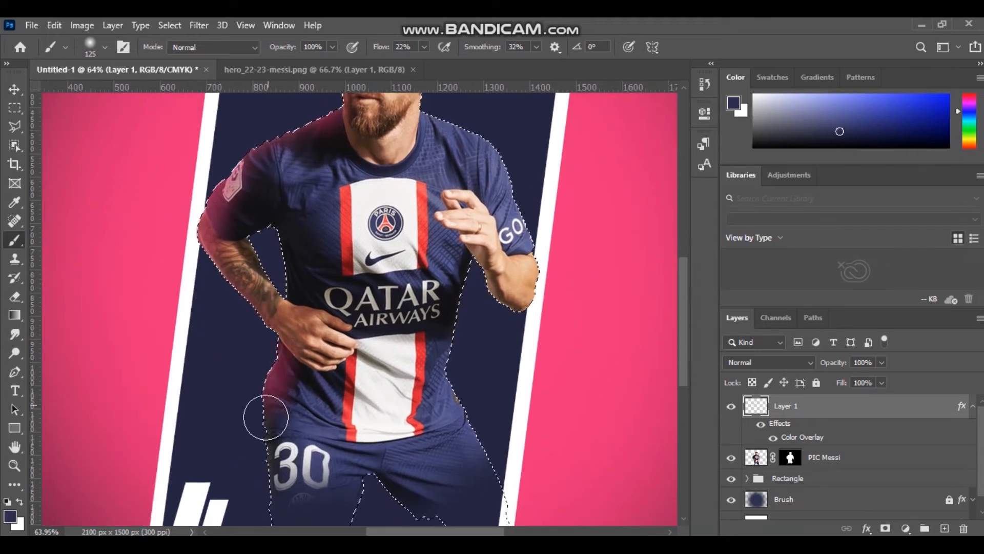
{"action": "left_click_drag", "start_coordinate": [259, 448], "coordinate": [245, 316]}
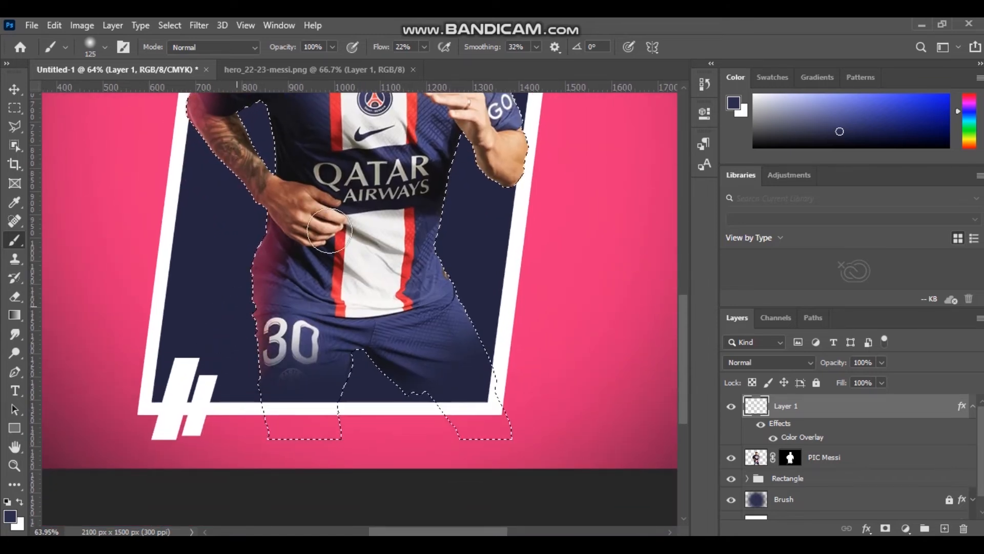
{"action": "scroll", "coordinate": [229, 377], "scroll_direction": "up", "scroll_amount": 5}
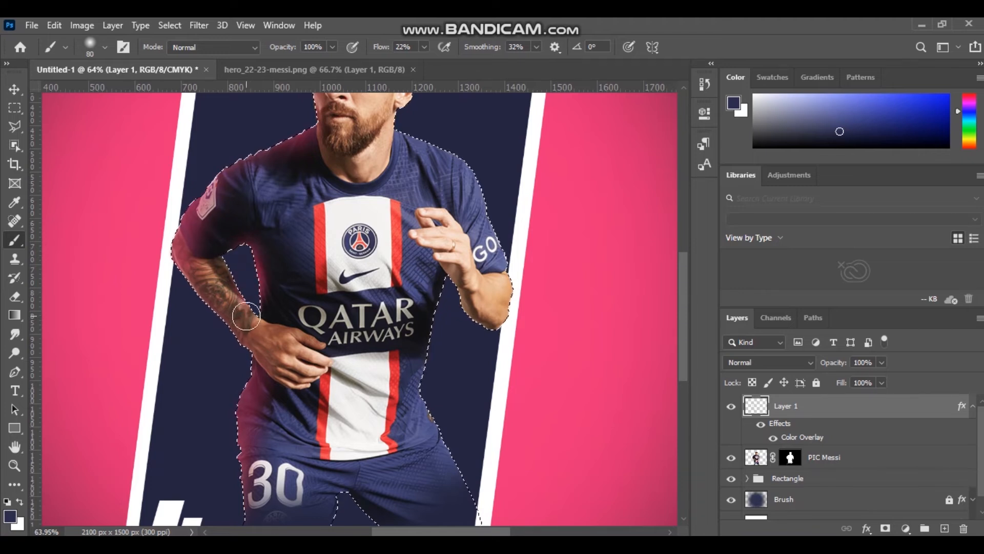
- Paint the pink rim light on Layer 1 along the inner edge of the tattooed arm and the opposite shoulder, sleeve and shirt side
{"action": "mouse_move", "coordinate": [251, 265]}
{"action": "left_mouse_down"}
{"action": "mouse_move", "coordinate": [262, 289]}
{"action": "mouse_move", "coordinate": [258, 320]}
{"action": "left_mouse_up"}
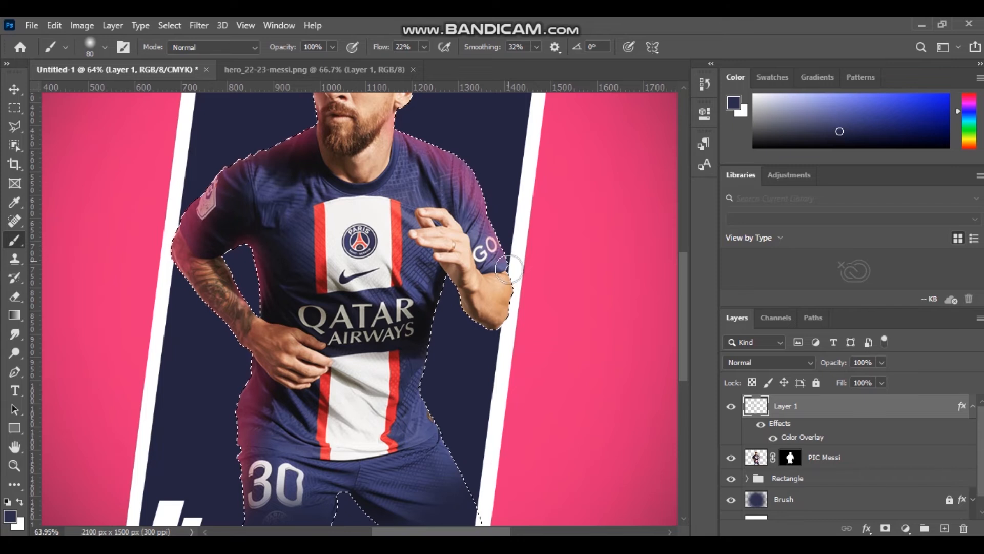
{"action": "mouse_move", "coordinate": [442, 247]}
{"action": "left_mouse_down"}
{"action": "mouse_move", "coordinate": [431, 399]}
{"action": "mouse_move", "coordinate": [449, 423]}
{"action": "mouse_move", "coordinate": [476, 345]}
{"action": "mouse_move", "coordinate": [434, 375]}
{"action": "mouse_move", "coordinate": [429, 405]}
{"action": "mouse_move", "coordinate": [446, 432]}
{"action": "left_mouse_up"}
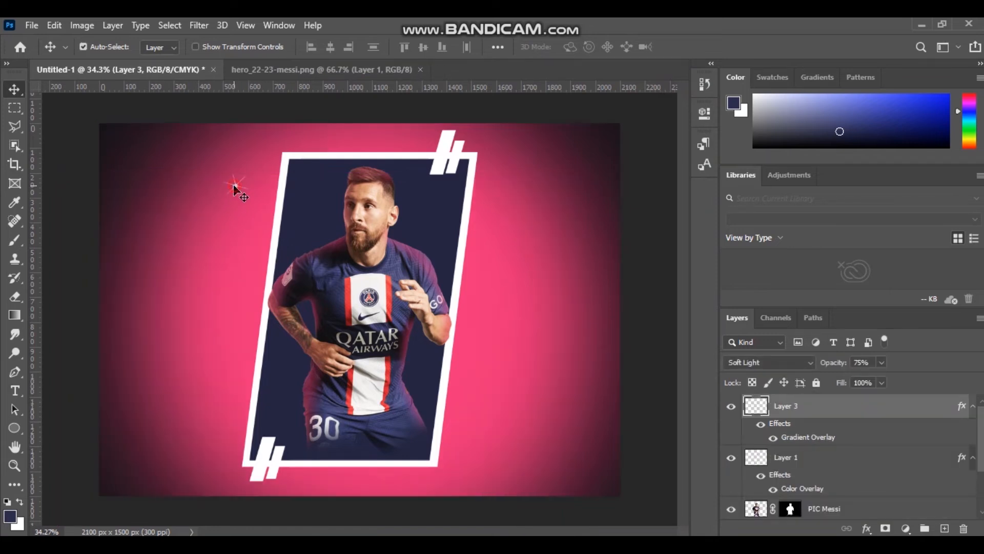
- Duplicate the star sparkle just below the original, beside the frame, and scale the copy to 78.33%
{"action": "left_click_drag", "start_coordinate": [236, 185], "coordinate": [203, 249]}
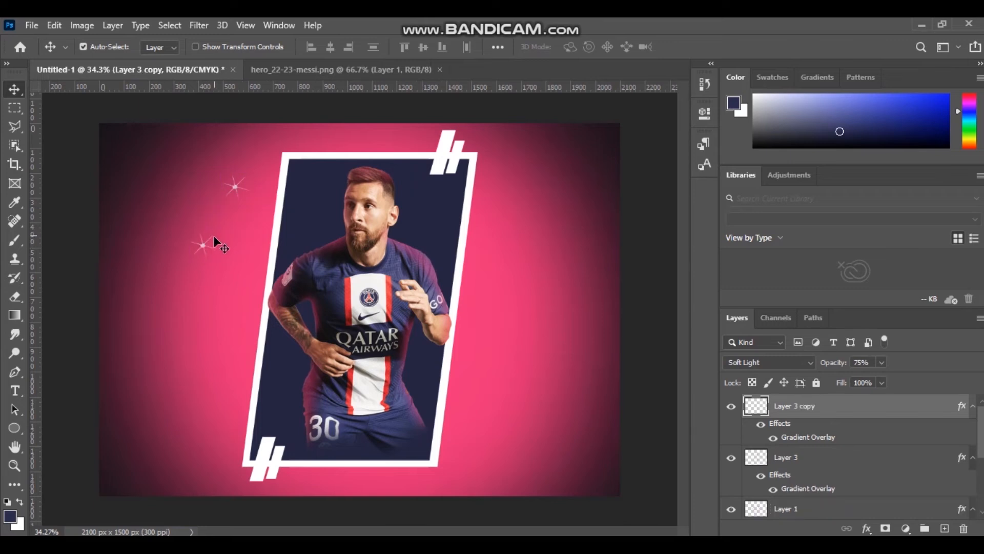
{"action": "left_click", "coordinate": [210, 247]}
{"action": "key", "text": "ctrl+t"}
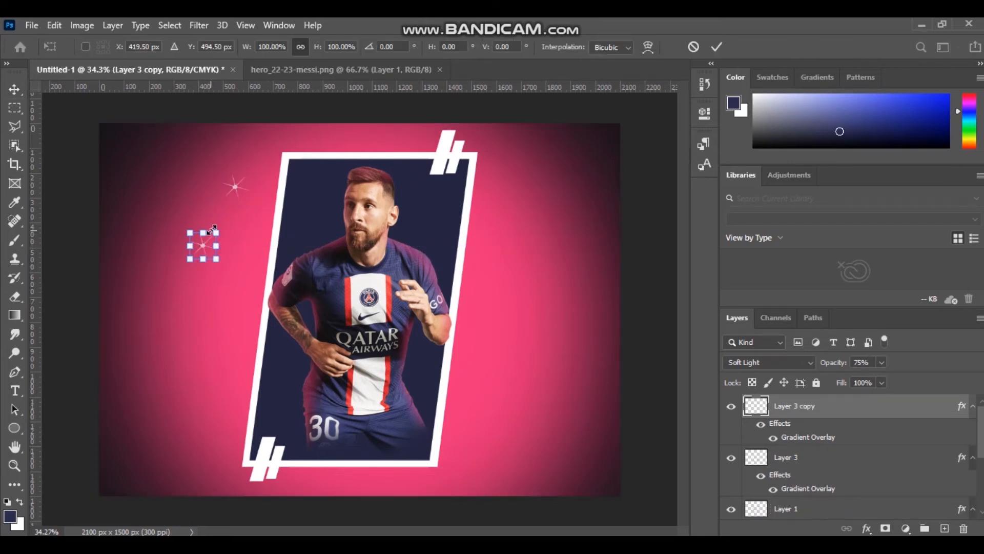
{"action": "left_click_drag", "start_coordinate": [216, 230], "coordinate": [209, 234]}
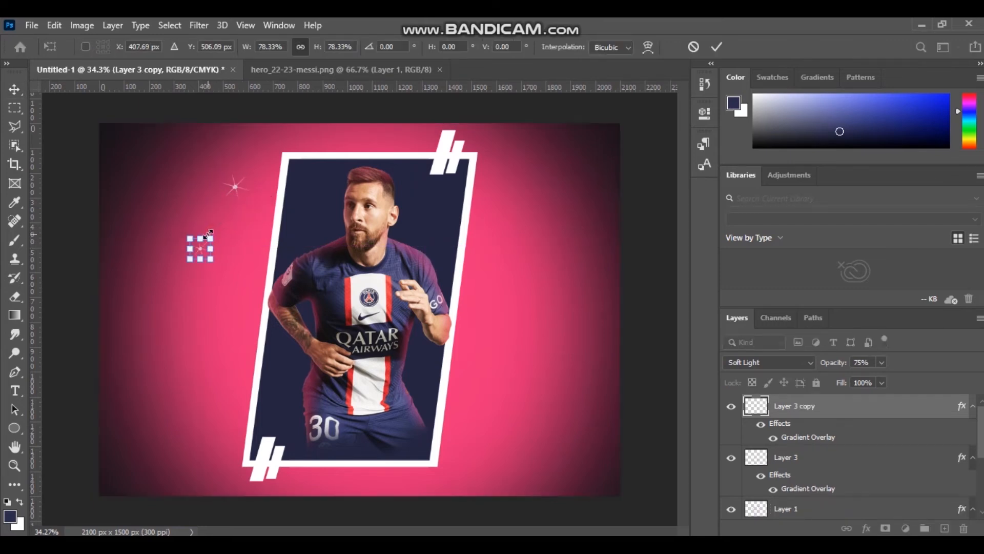
{"action": "key", "text": "Return"}
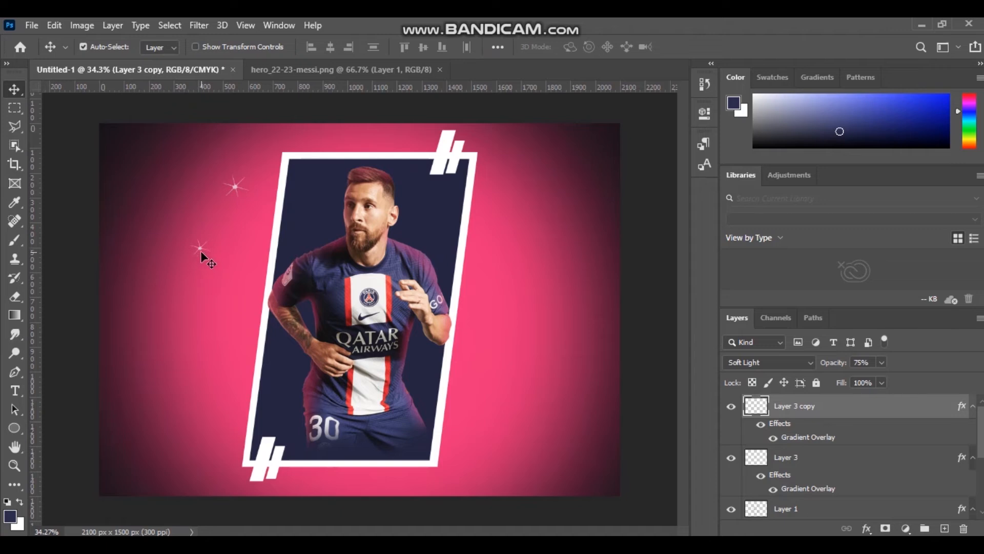
- Copy the small and the large sparkle to the other side of the frame and nudge the small copy slightly down
{"action": "left_click_drag", "start_coordinate": [201, 249], "coordinate": [502, 257]}
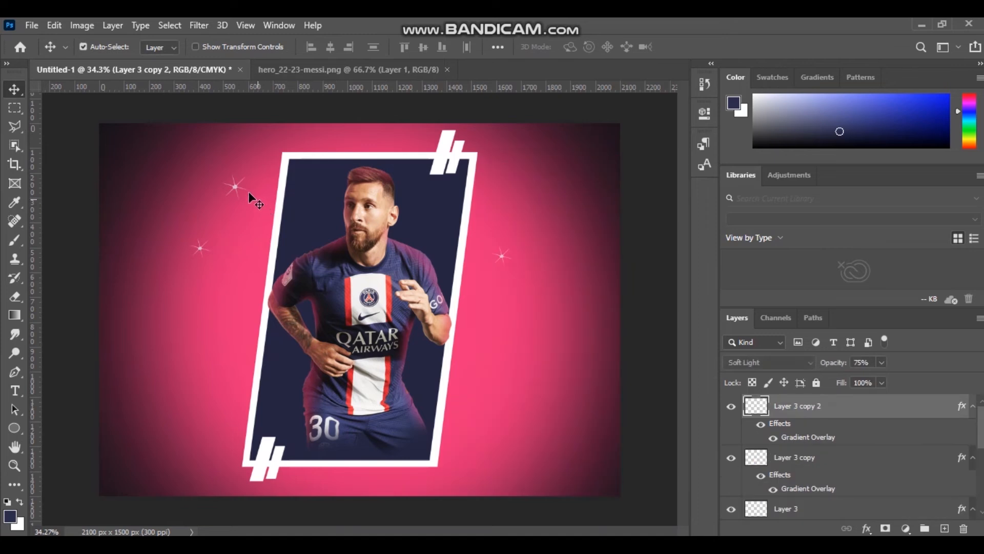
{"action": "left_click", "coordinate": [236, 192]}
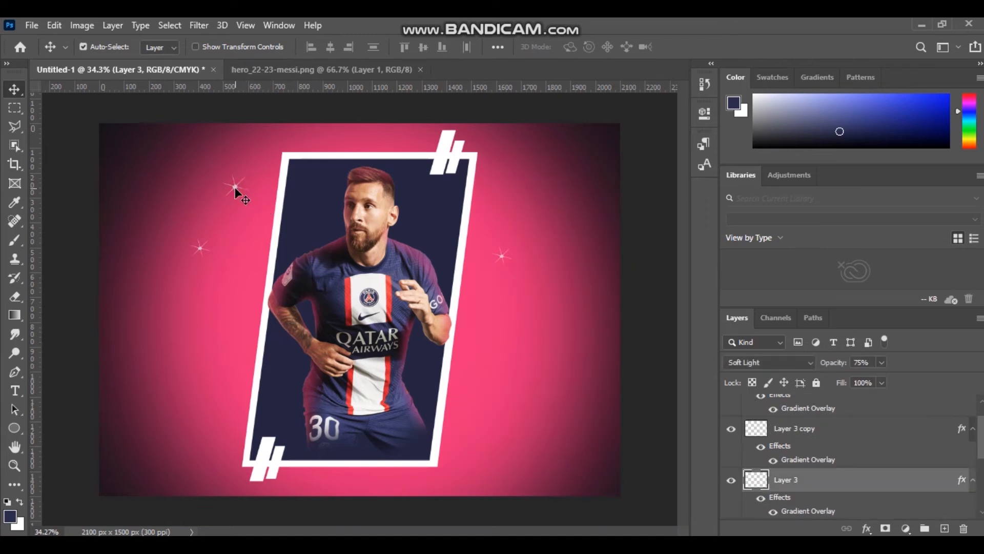
{"action": "left_click_drag", "start_coordinate": [245, 194], "coordinate": [514, 203]}
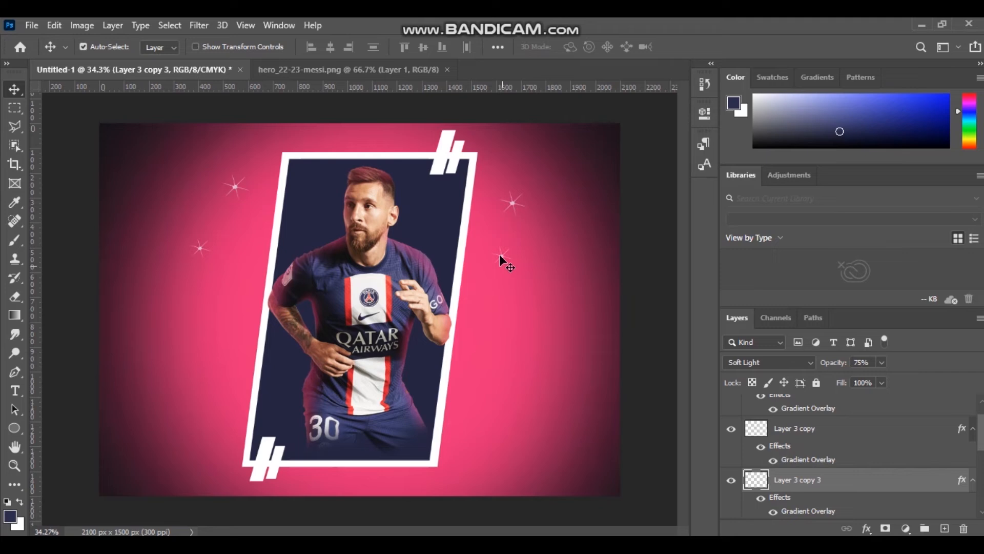
{"action": "left_click", "coordinate": [502, 257]}
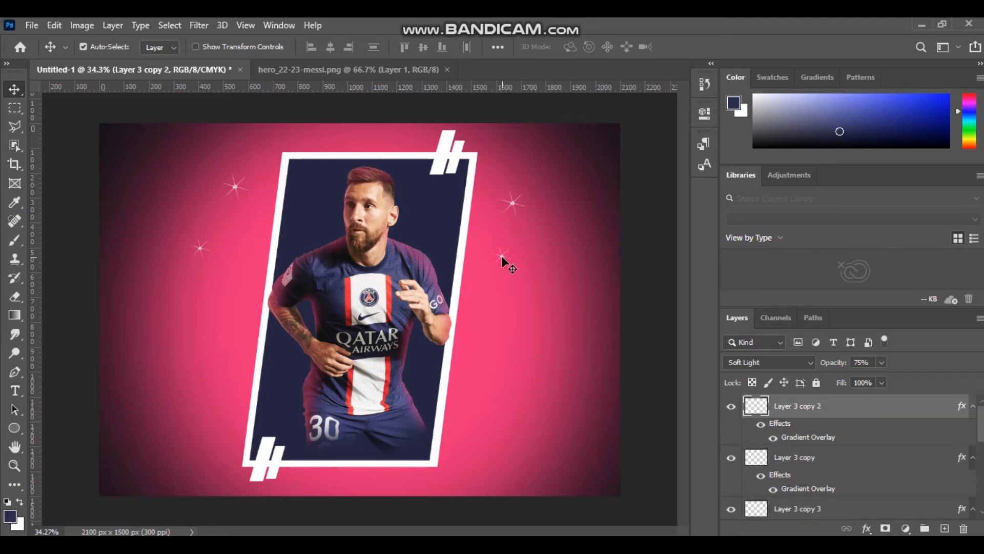
{"action": "left_click_drag", "start_coordinate": [502, 263], "coordinate": [499, 275]}
- Place four more sparkle copies beside the middle and lower parts of the frame, two on each side, and deselect
{"action": "left_click_drag", "start_coordinate": [516, 218], "coordinate": [490, 389]}
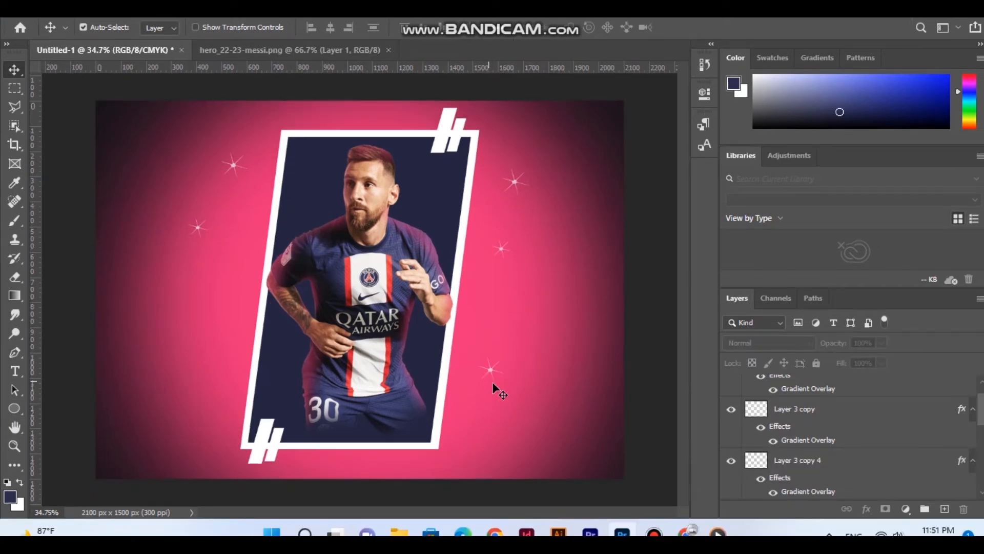
{"action": "left_click_drag", "start_coordinate": [492, 374], "coordinate": [223, 299]}
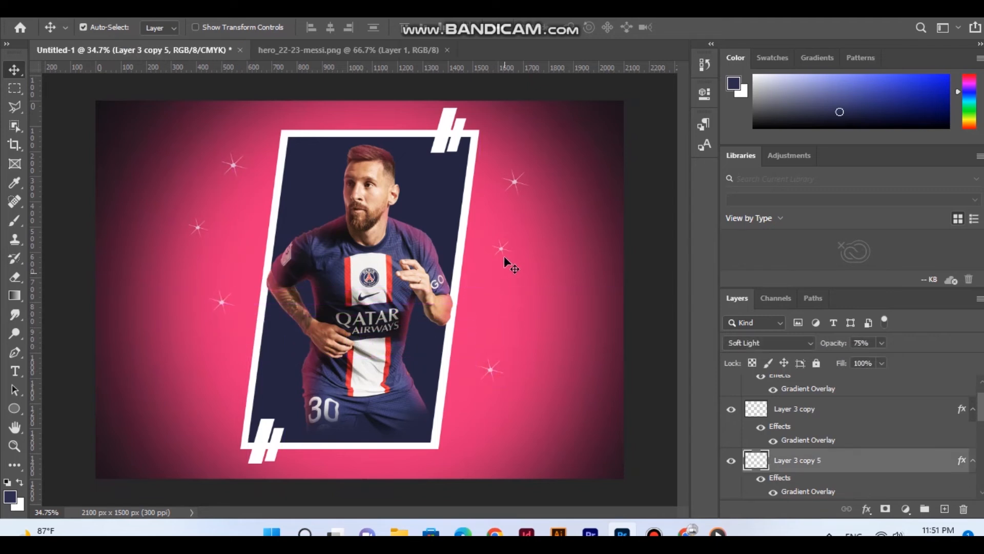
{"action": "left_click_drag", "start_coordinate": [503, 252], "coordinate": [535, 316]}
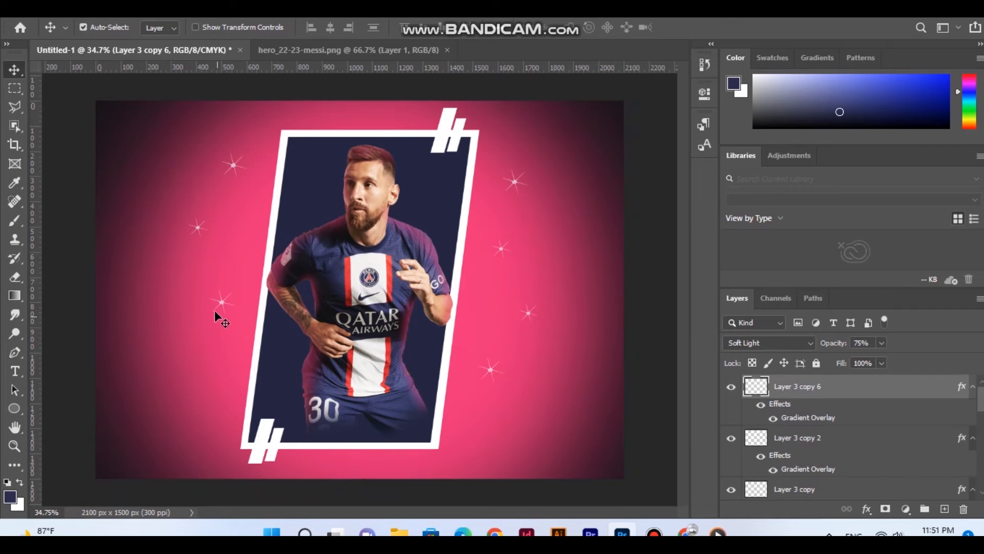
{"action": "left_click_drag", "start_coordinate": [221, 300], "coordinate": [173, 382]}
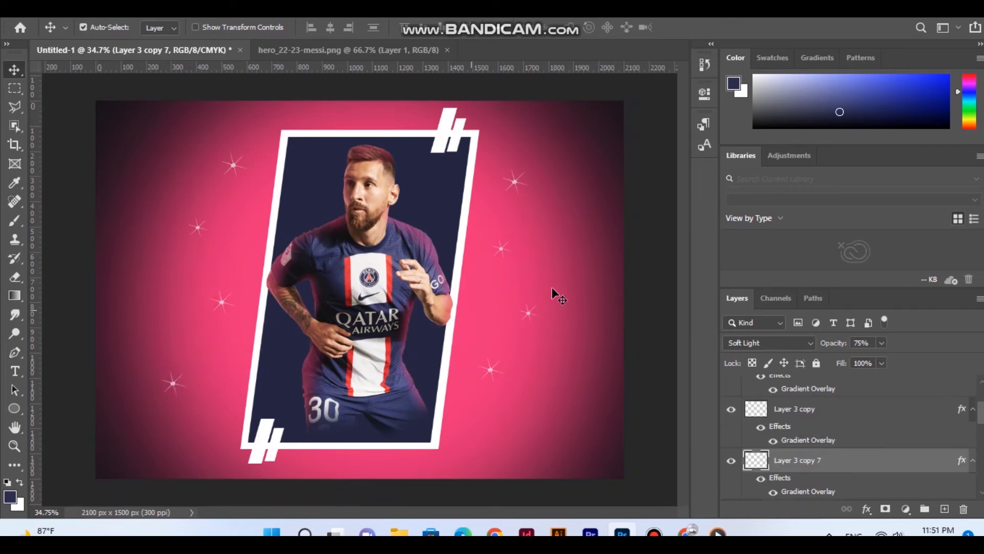
{"action": "left_click", "coordinate": [651, 229]}
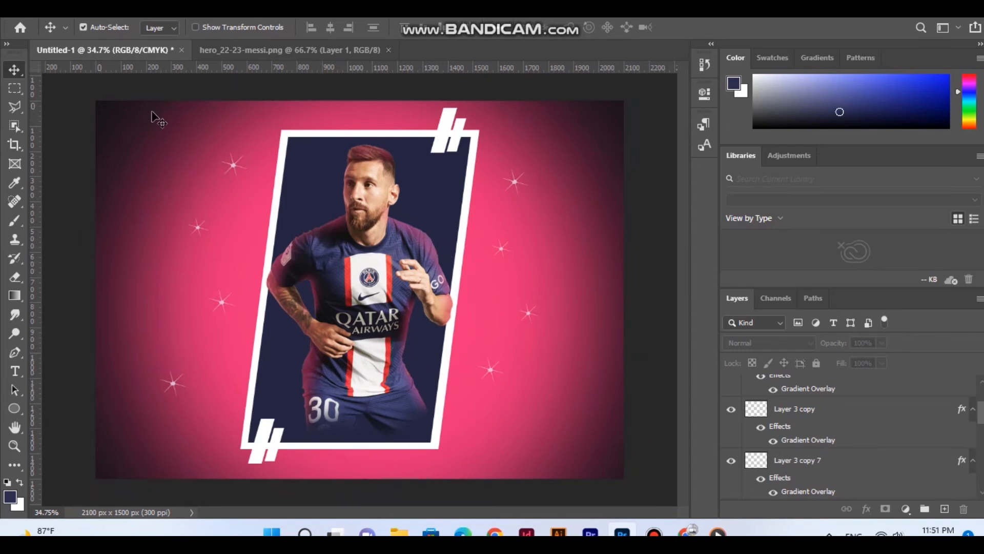
- Select the Brush layer and choose the 300 px splatter preset for the Brush tool
{"action": "scroll", "coordinate": [828, 426], "scroll_direction": "down", "scroll_amount": 5}
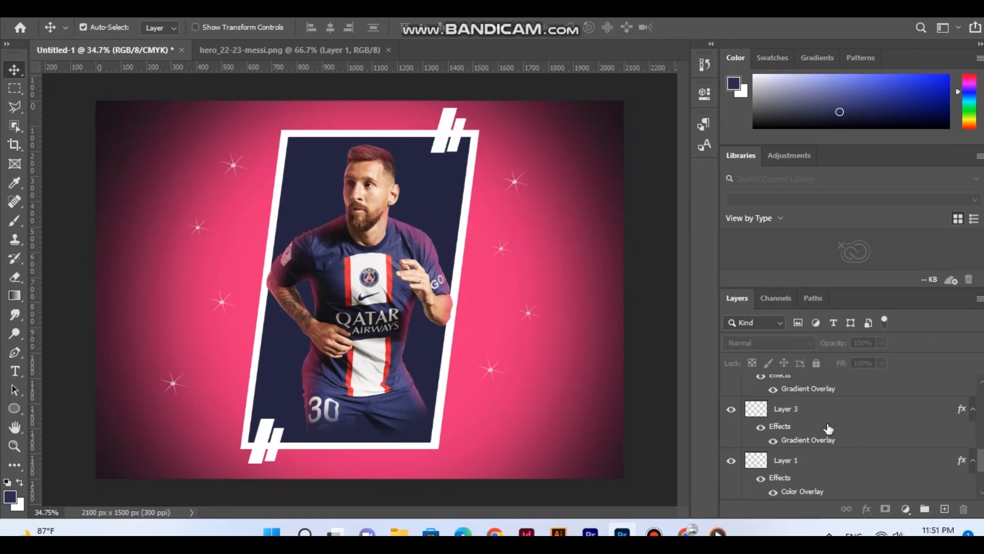
{"action": "scroll", "coordinate": [828, 428], "scroll_direction": "down", "scroll_amount": 3}
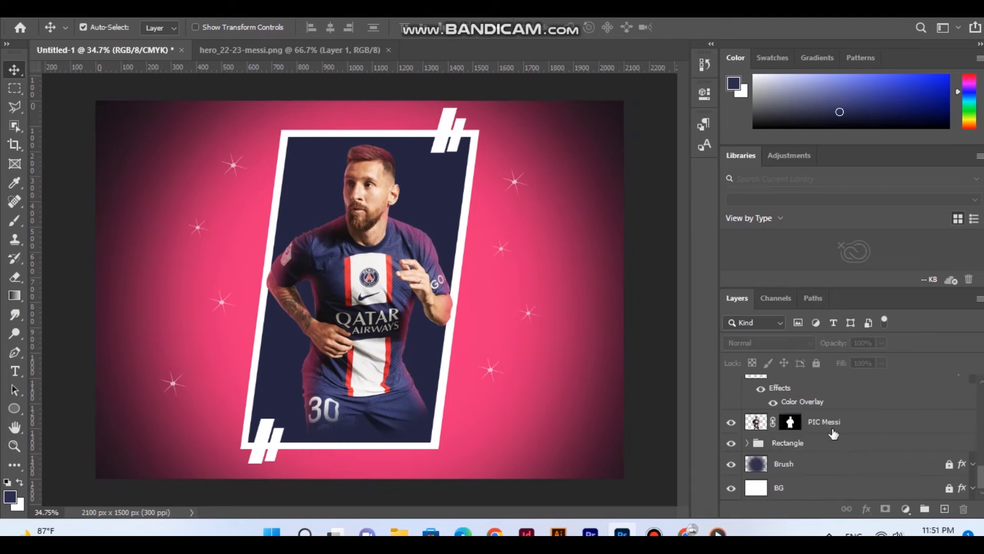
{"action": "left_click", "coordinate": [795, 465]}
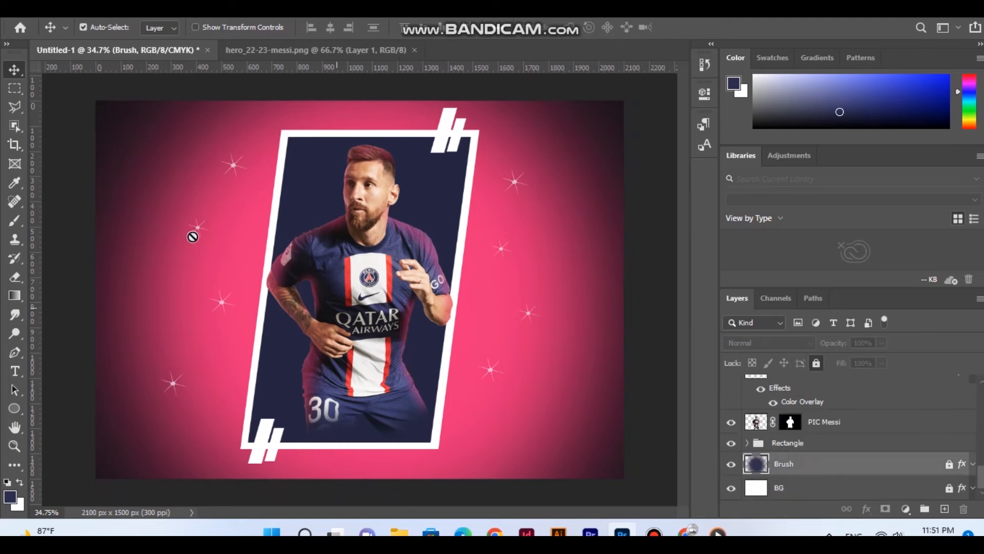
{"action": "key", "text": "b"}
{"action": "left_click", "coordinate": [105, 27]}
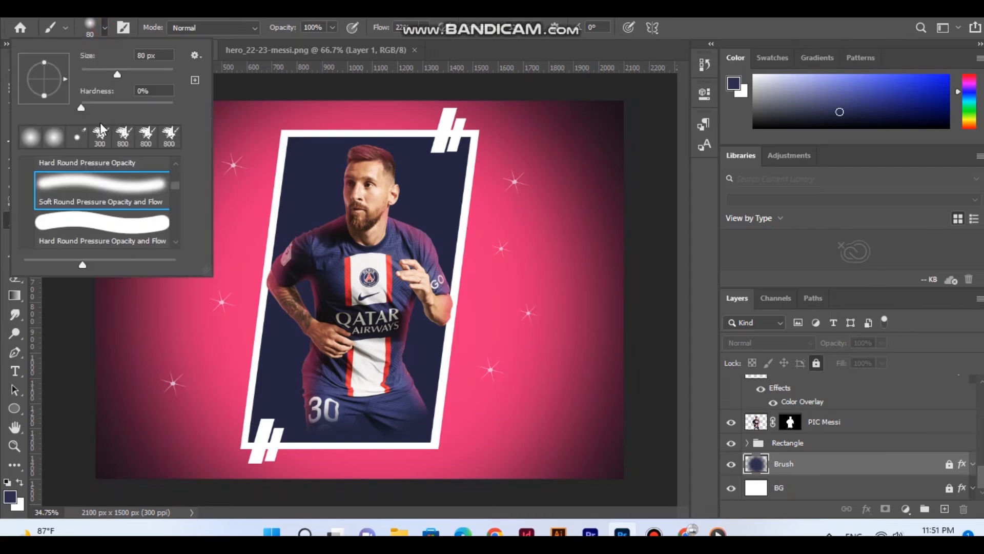
{"action": "left_click", "coordinate": [100, 145]}
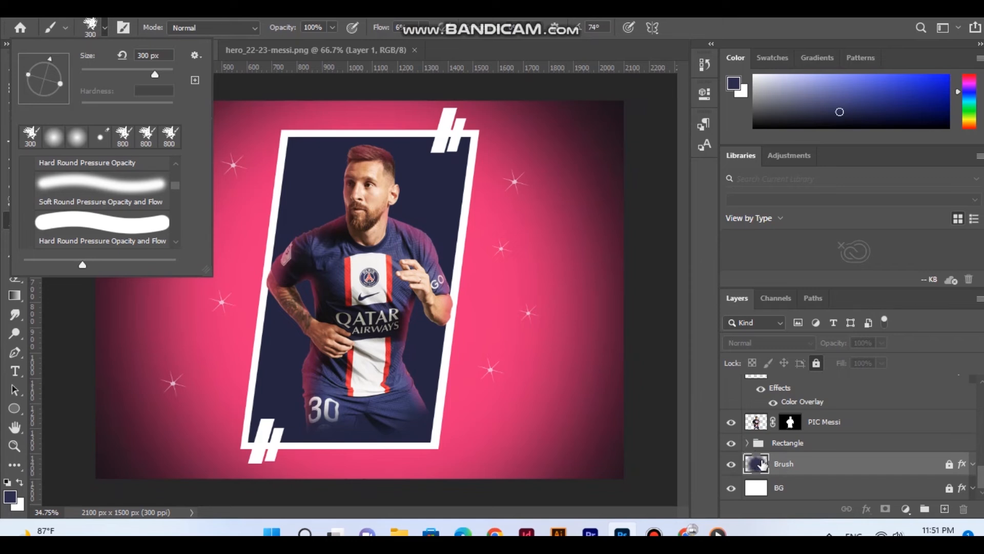
- Expand the Rectangle group, and brush a faint smoky pink texture over the background on Layer 1 with the 300 px splatter brush
{"action": "left_click", "coordinate": [751, 445]}
{"action": "left_click", "coordinate": [750, 443]}
{"action": "scroll", "coordinate": [769, 446], "scroll_direction": "down", "scroll_amount": 2}
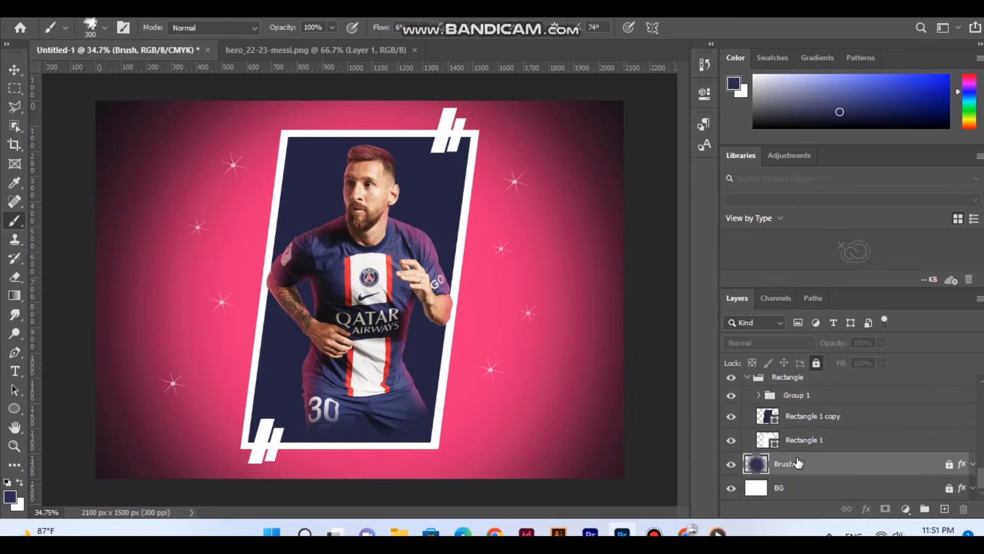
{"action": "left_click", "coordinate": [798, 445]}
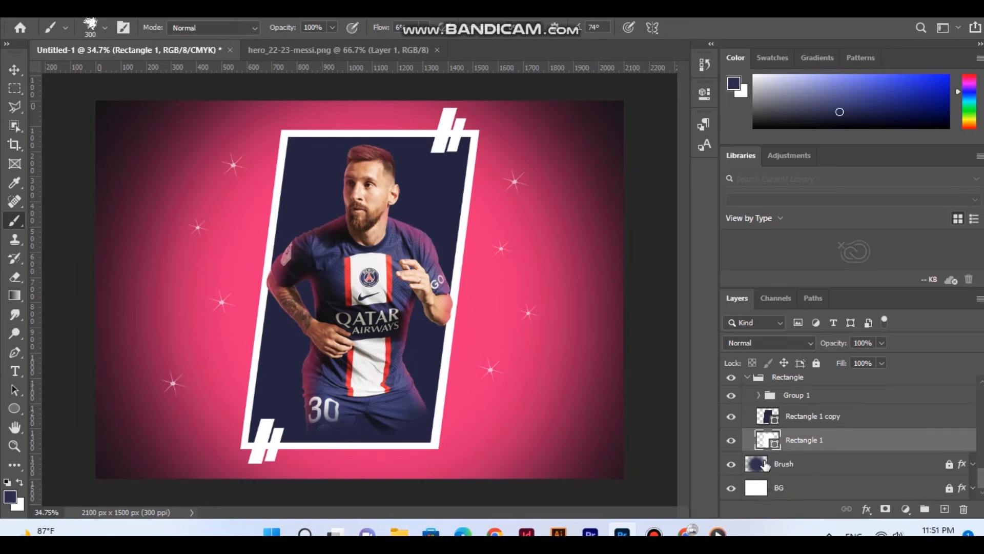
{"action": "scroll", "coordinate": [765, 464], "scroll_direction": "up", "scroll_amount": 3}
{"action": "scroll", "coordinate": [777, 468], "scroll_direction": "up", "scroll_amount": 1}
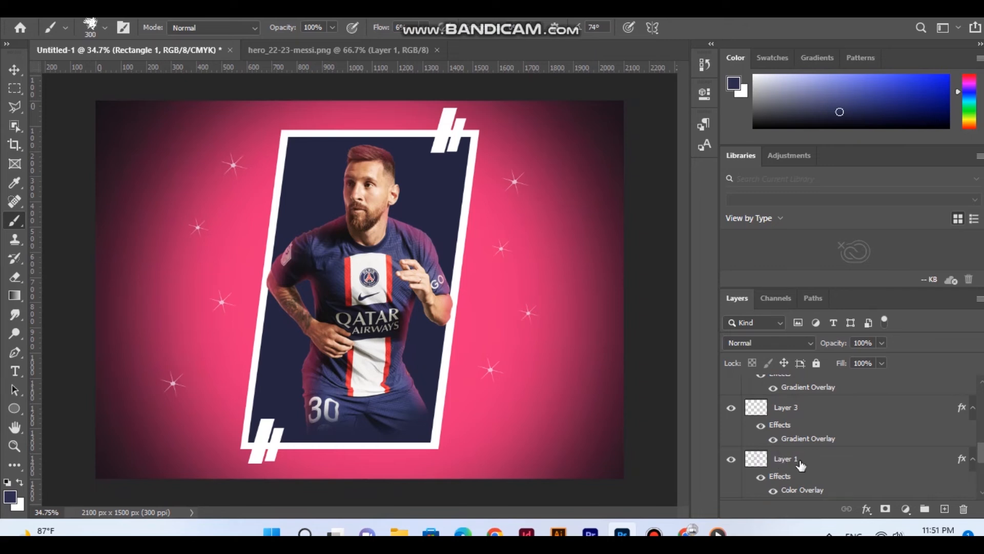
{"action": "left_click", "coordinate": [756, 460]}
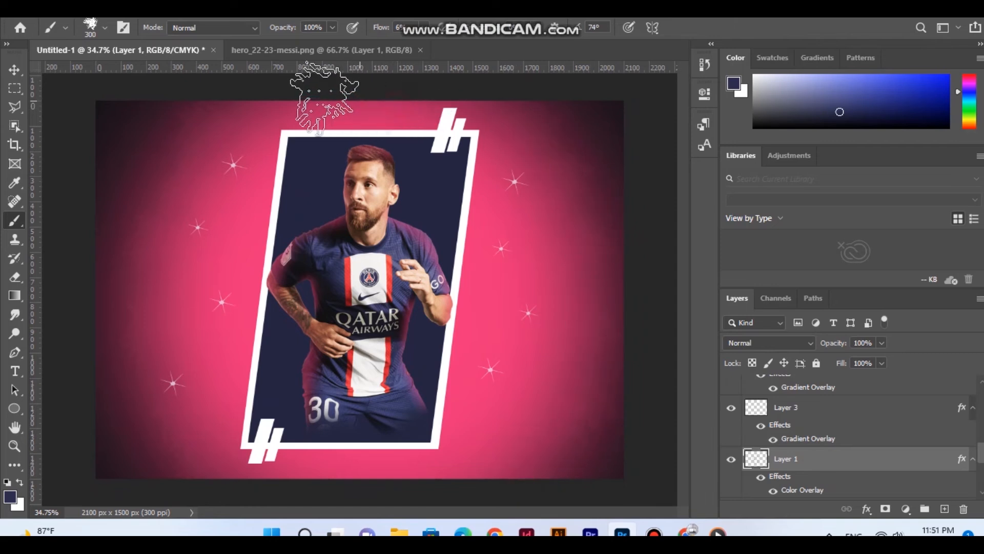
{"action": "left_click", "coordinate": [9, 72]}
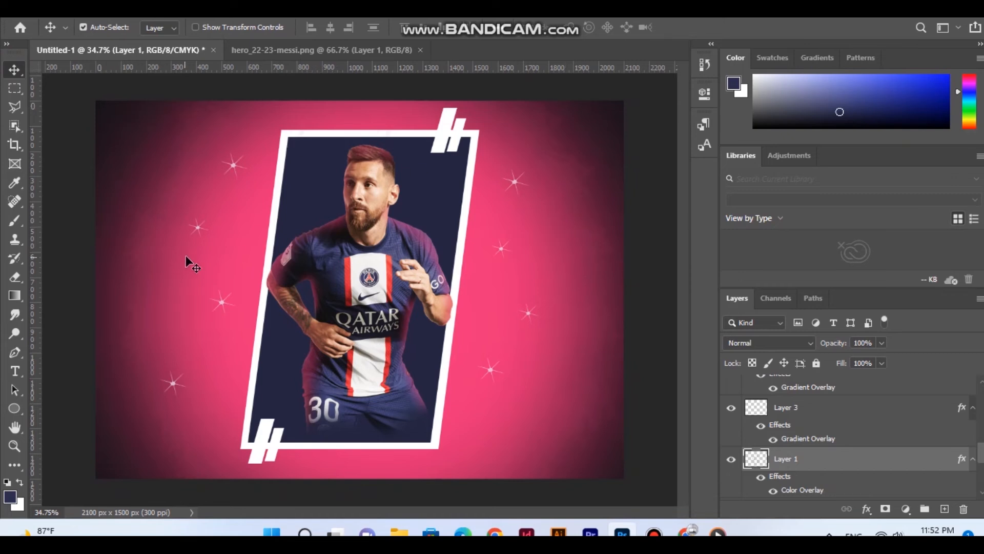
{"action": "left_click", "coordinate": [576, 283]}
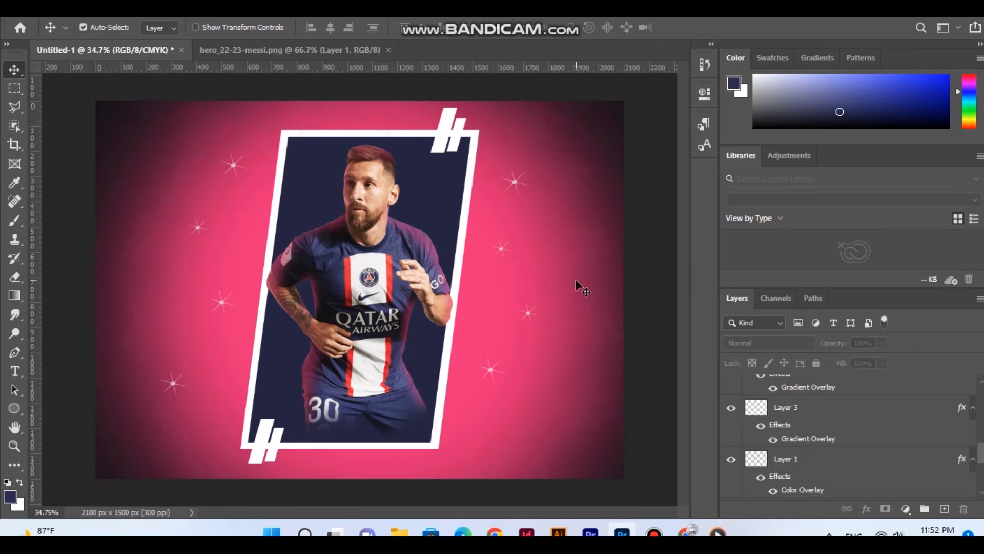
- Unlock the Brush layer and enable an Inner Glow in its layer style
{"action": "scroll", "coordinate": [915, 436], "scroll_direction": "down", "scroll_amount": 3}
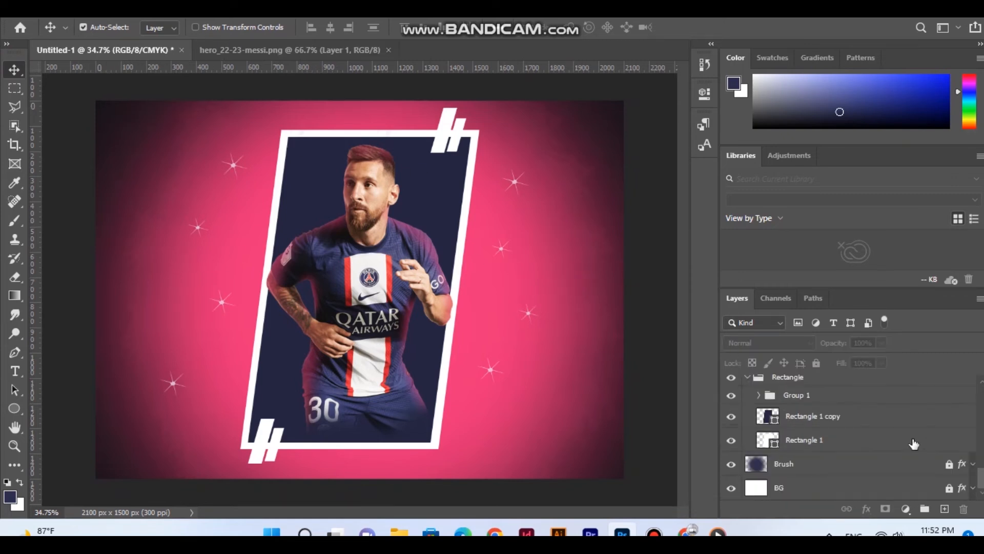
{"action": "left_click", "coordinate": [811, 470]}
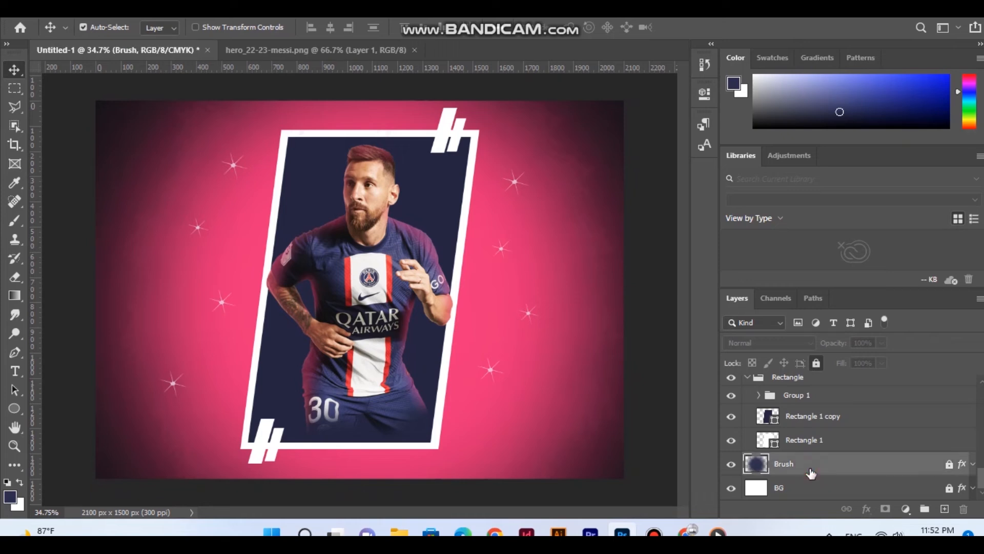
{"action": "left_click", "coordinate": [949, 464]}
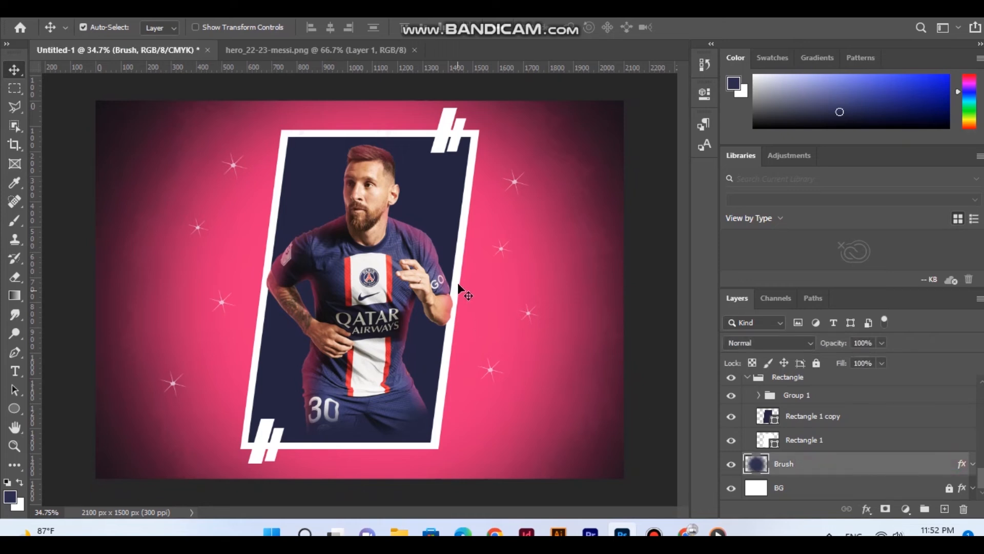
{"action": "double_click", "coordinate": [757, 468]}
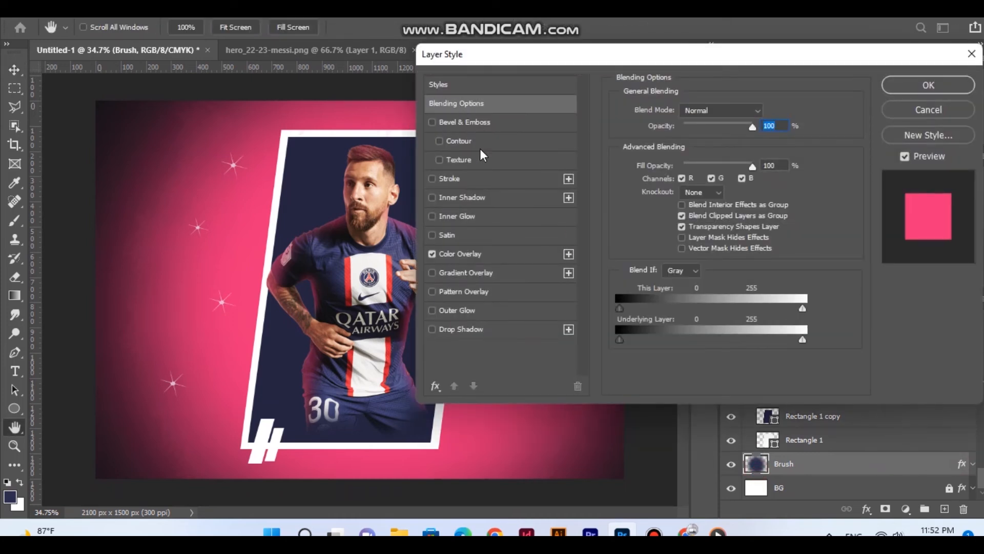
{"action": "left_click", "coordinate": [451, 216]}
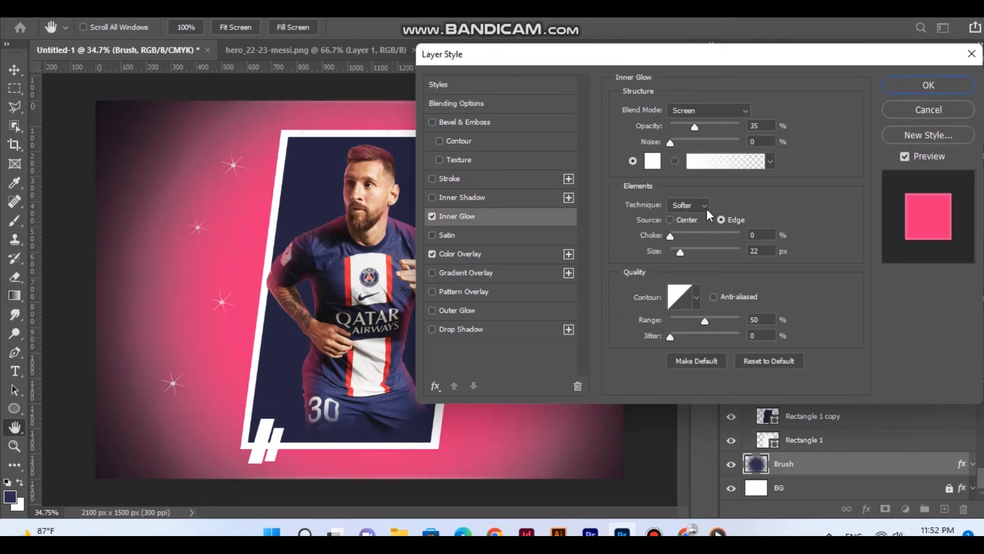
- Set the Brush layer's Inner Glow to Normal mode, 0% opacity, minimum noise, 46% choke and Center source, and close the style settings
{"action": "mouse_move", "coordinate": [694, 125]}
{"action": "left_mouse_down"}
{"action": "mouse_move", "coordinate": [735, 121]}
{"action": "mouse_move", "coordinate": [672, 119]}
{"action": "mouse_move", "coordinate": [693, 141]}
{"action": "left_mouse_up"}
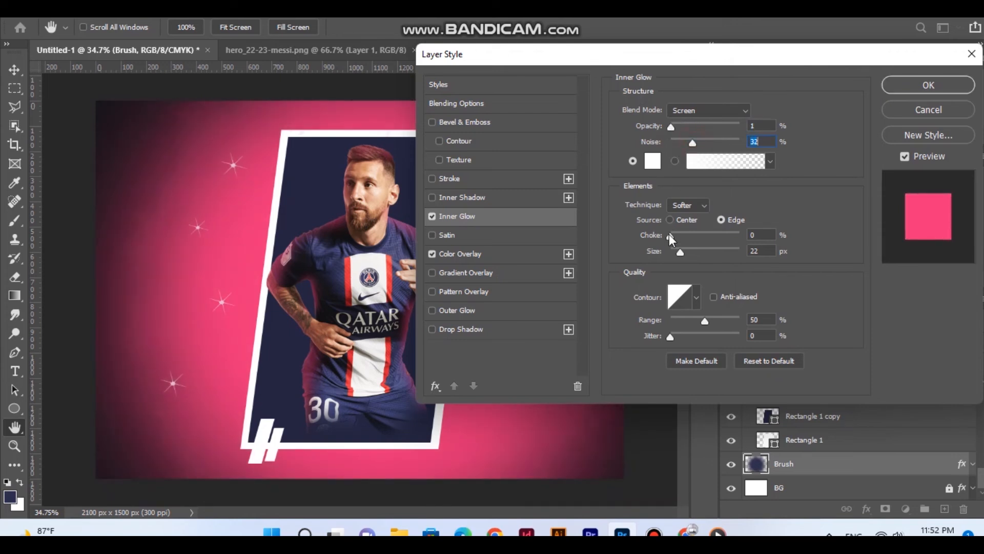
{"action": "left_click_drag", "start_coordinate": [675, 235], "coordinate": [702, 233]}
{"action": "left_click_drag", "start_coordinate": [671, 126], "coordinate": [645, 127]}
{"action": "left_click", "coordinate": [707, 112]}
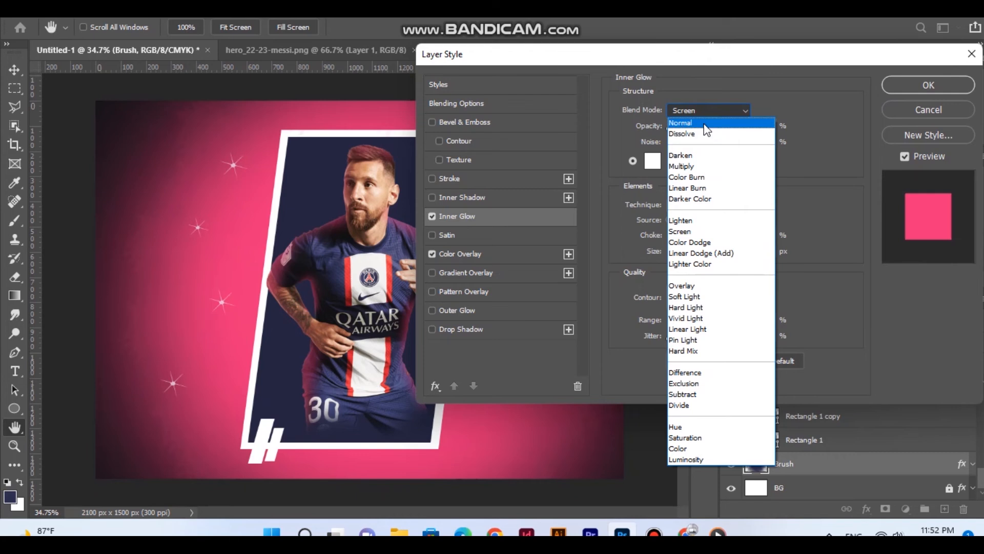
{"action": "left_click", "coordinate": [706, 127]}
{"action": "left_click_drag", "start_coordinate": [673, 125], "coordinate": [629, 127]}
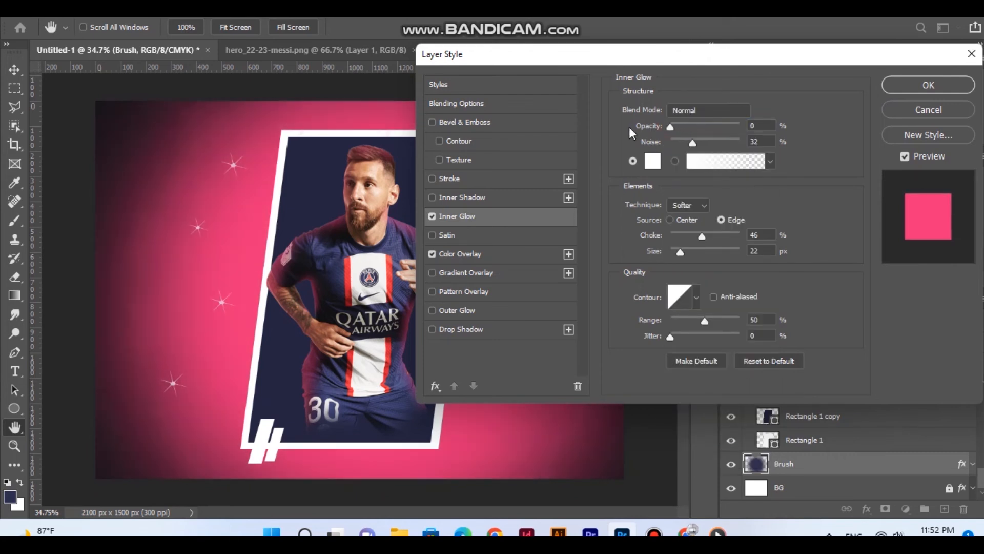
{"action": "left_click_drag", "start_coordinate": [694, 140], "coordinate": [633, 143]}
{"action": "left_click", "coordinate": [679, 221]}
{"action": "left_click", "coordinate": [926, 94]}
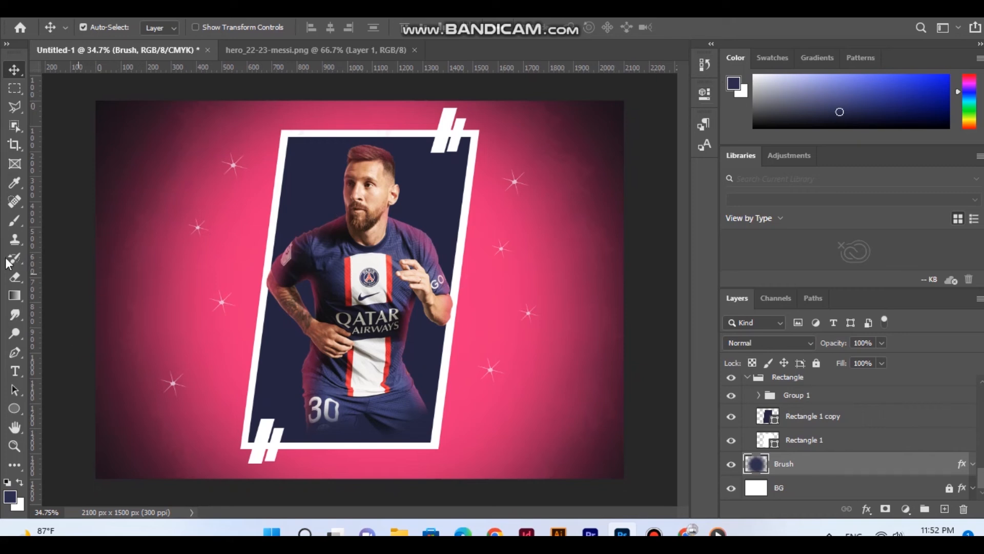
- Add the text "MESSI 30" in 48 pt Impact across the player's legs and the frame's lower edge
{"action": "left_click", "coordinate": [14, 72]}
{"action": "left_click", "coordinate": [70, 139]}
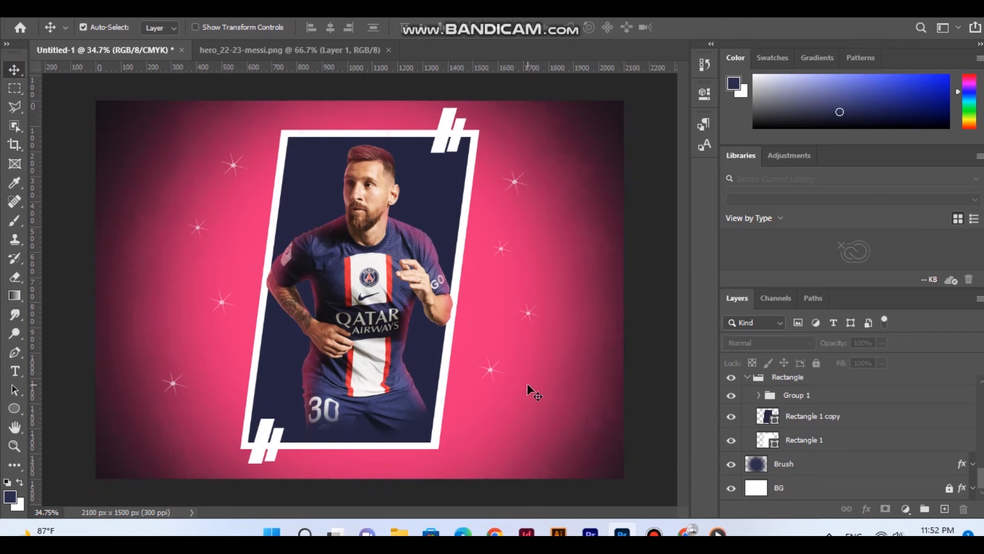
{"action": "key", "text": "t"}
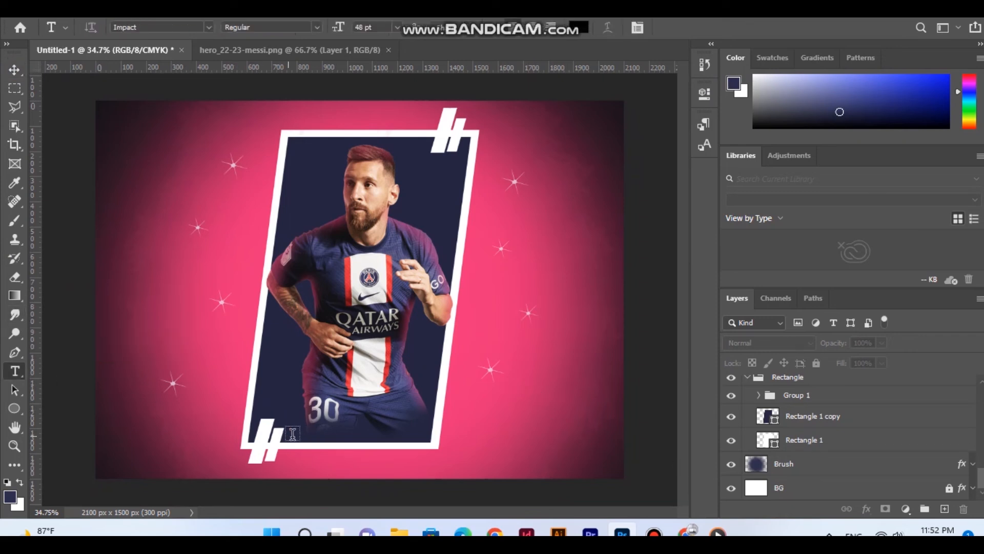
{"action": "left_click", "coordinate": [370, 407]}
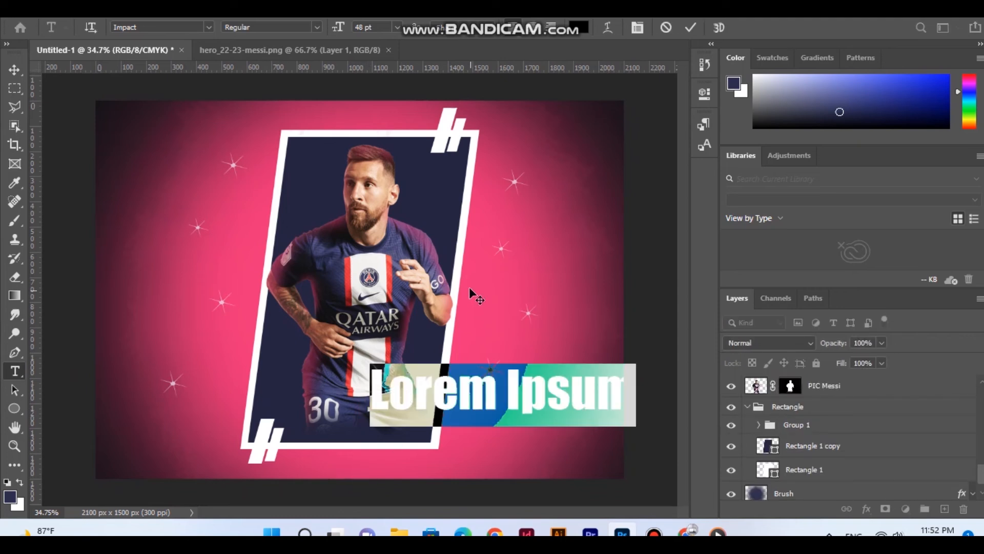
{"action": "type", "text": "MES"}
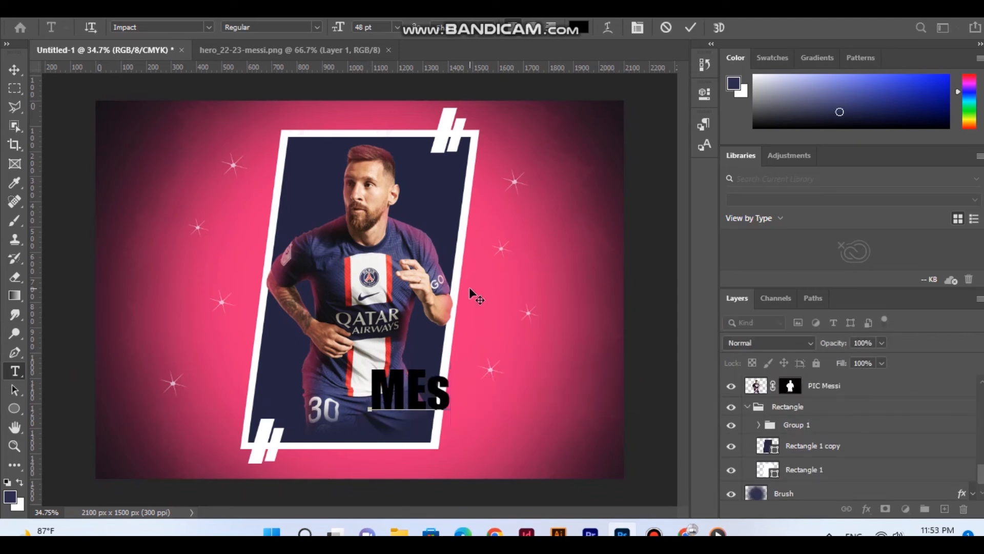
{"action": "key", "text": "BackSpace"}
{"action": "type", "text": "E"}
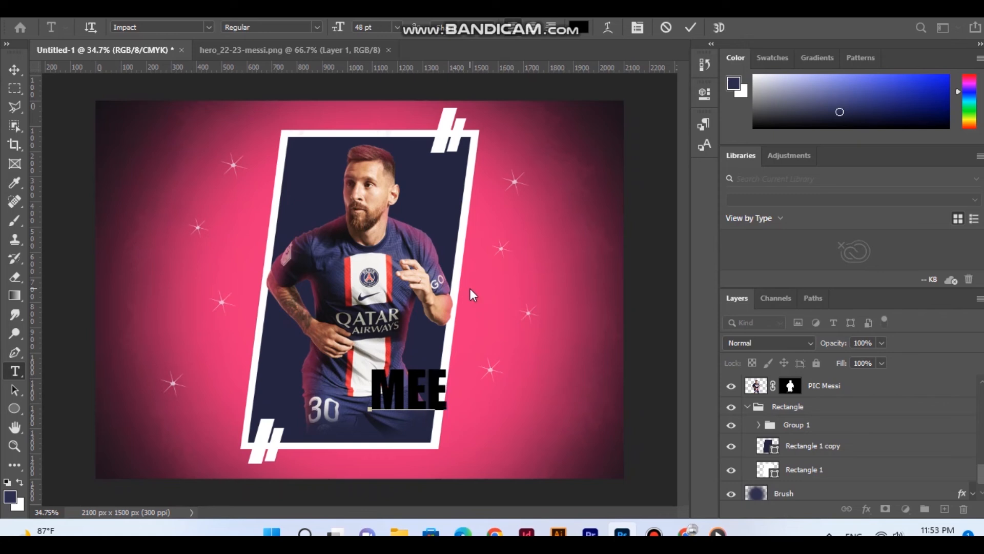
{"action": "key", "text": "BackSpace"}
{"action": "type", "text": "SS"}
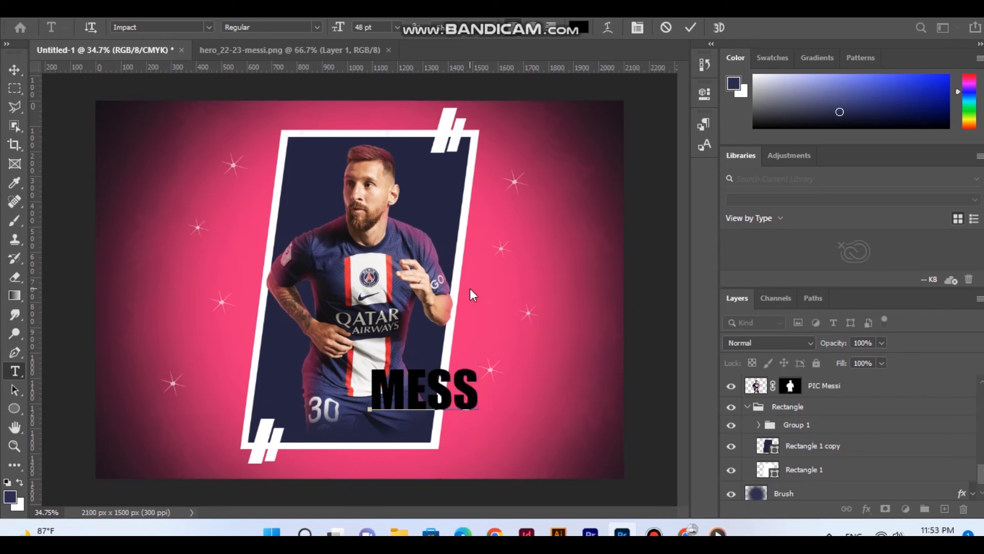
{"action": "type", "text": "I"}
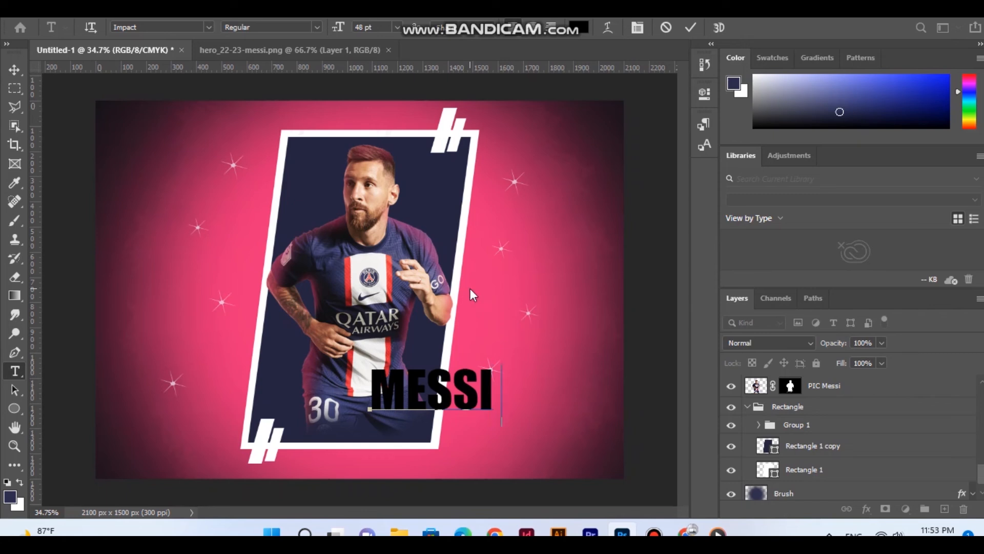
{"action": "type", "text": " #"}
{"action": "key", "text": "BackSpace"}
{"action": "type", "text": "30"}
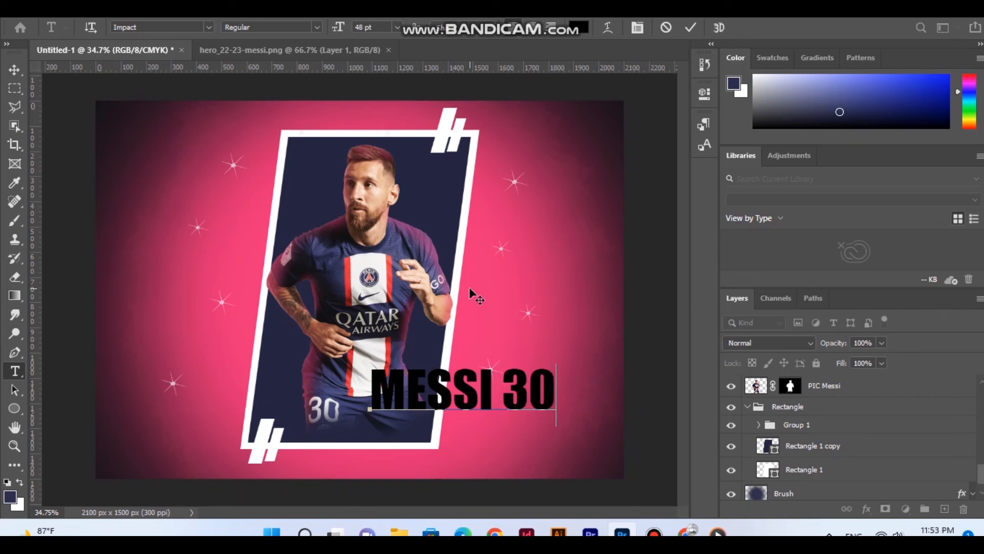
{"action": "left_click", "coordinate": [15, 70]}
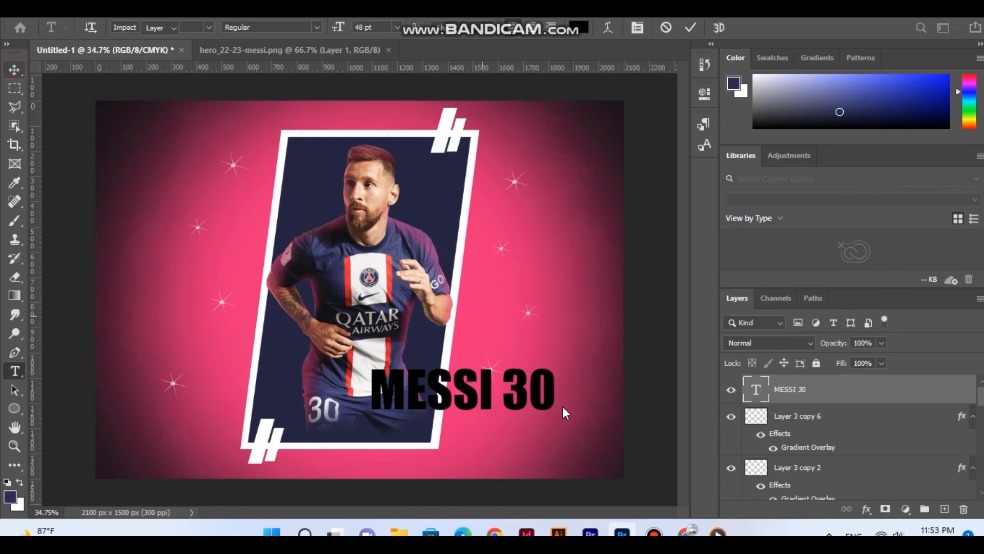
- Change the colour of the whole MESSI 30 text to near-white #fbf5f5
{"action": "double_click", "coordinate": [520, 397]}
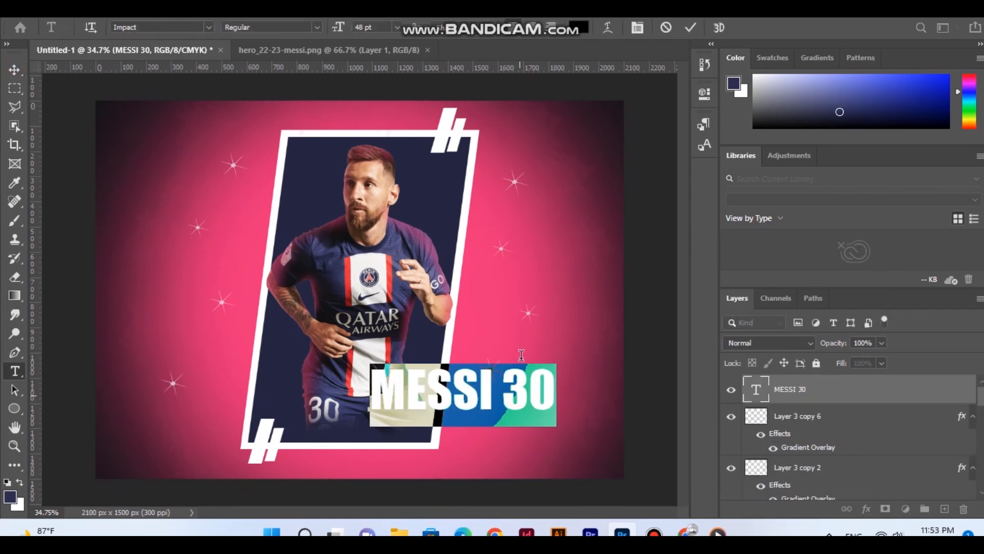
{"action": "left_click", "coordinate": [581, 27]}
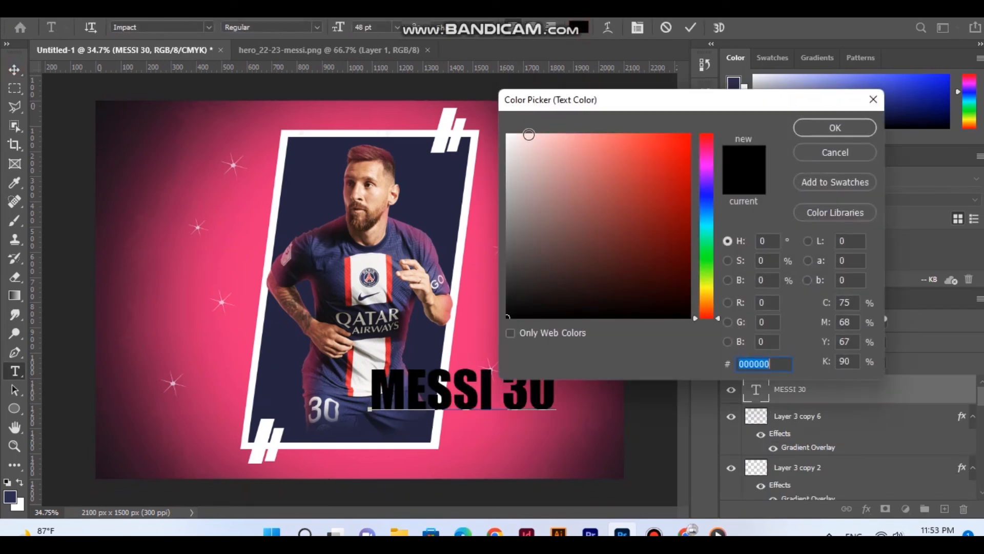
{"action": "type", "text": "ffffff"}
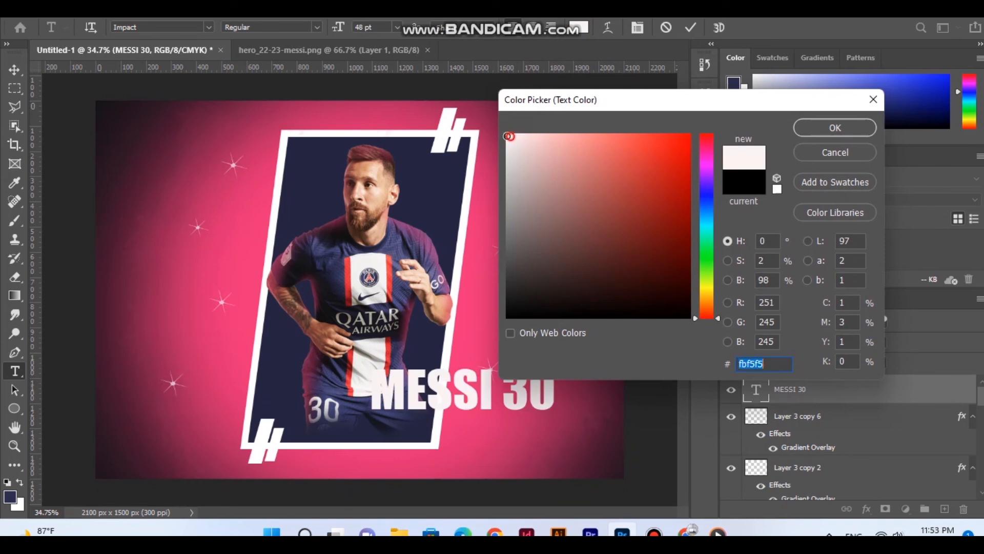
{"action": "left_click", "coordinate": [834, 128]}
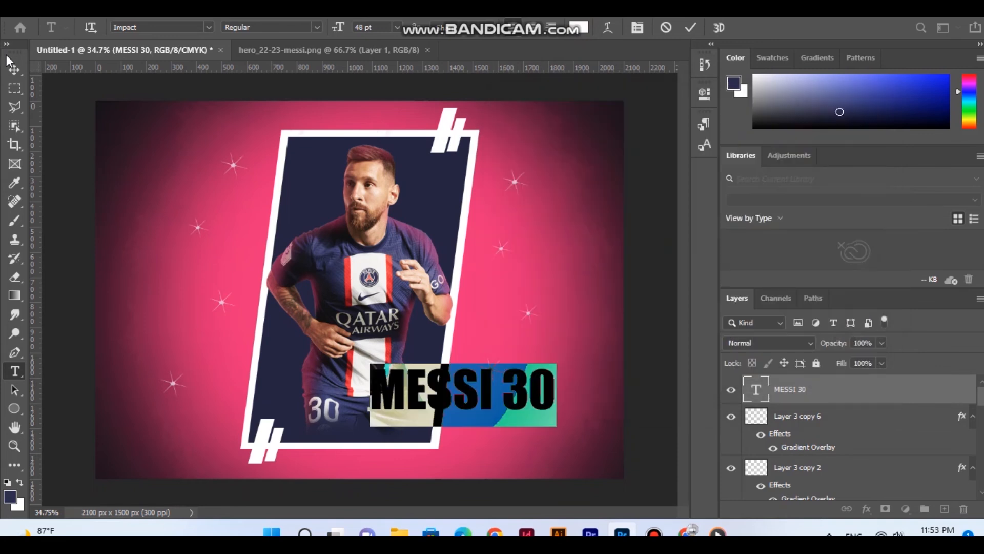
- Scale the MESSI 30 text to about 60% and place it just above the frame's bottom edge
{"action": "left_click", "coordinate": [20, 70]}
{"action": "left_click_drag", "start_coordinate": [474, 387], "coordinate": [409, 425]}
{"action": "key", "text": "ctrl+t"}
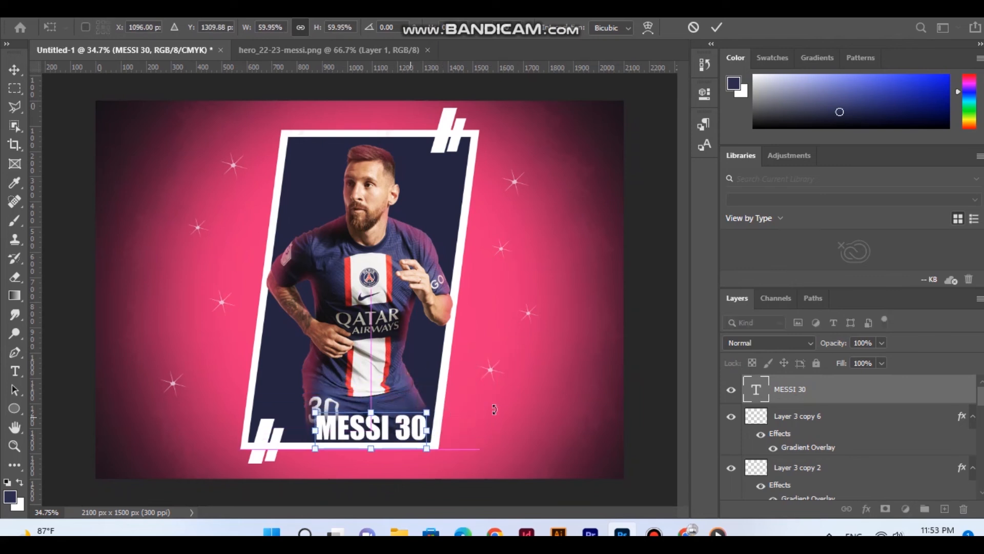
{"action": "key", "text": "Return"}
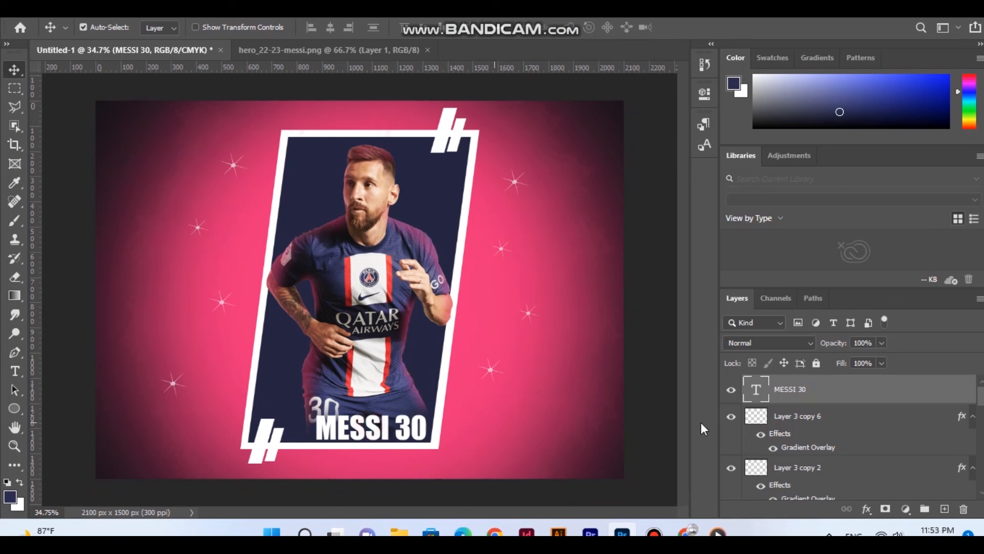
{"action": "left_click", "coordinate": [757, 391]}
{"action": "double_click", "coordinate": [757, 391]}
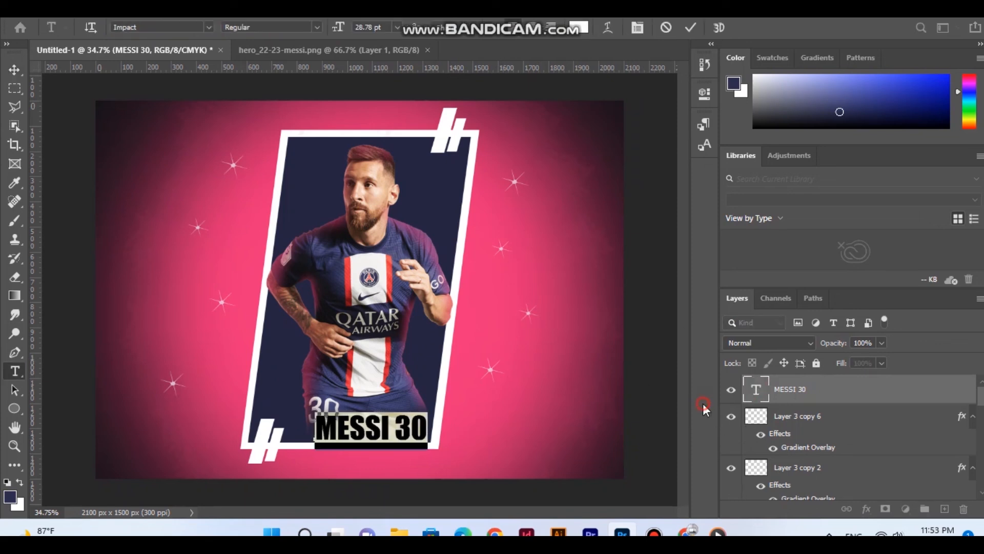
{"action": "key", "text": "BackSpace"}
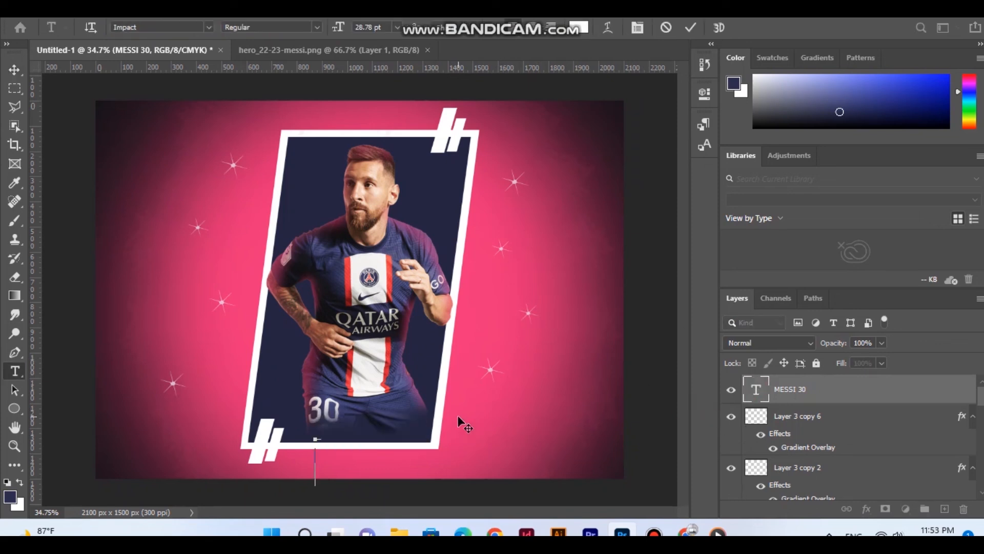
{"action": "key", "text": "ctrl+z"}
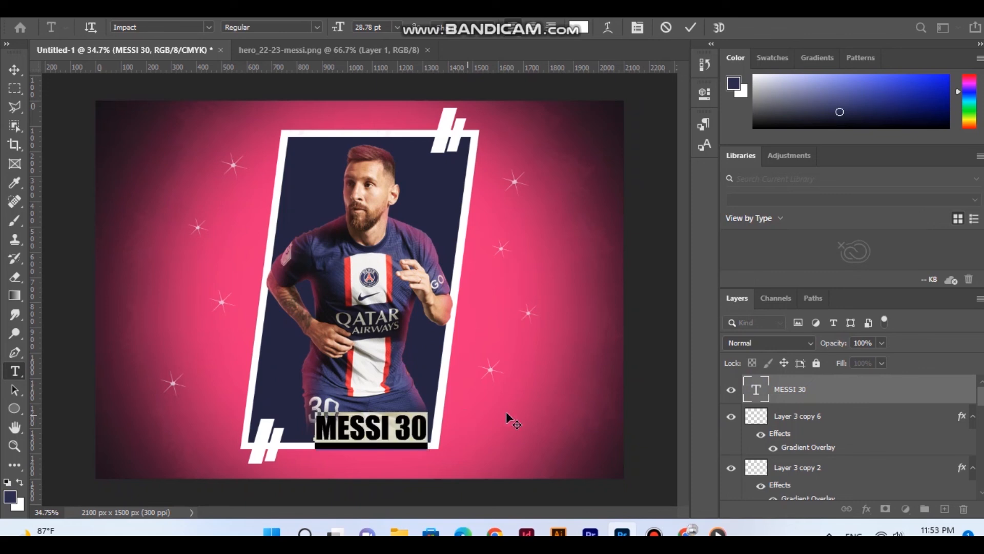
{"action": "key", "text": "ctrl+Return"}
{"action": "key", "text": "v"}
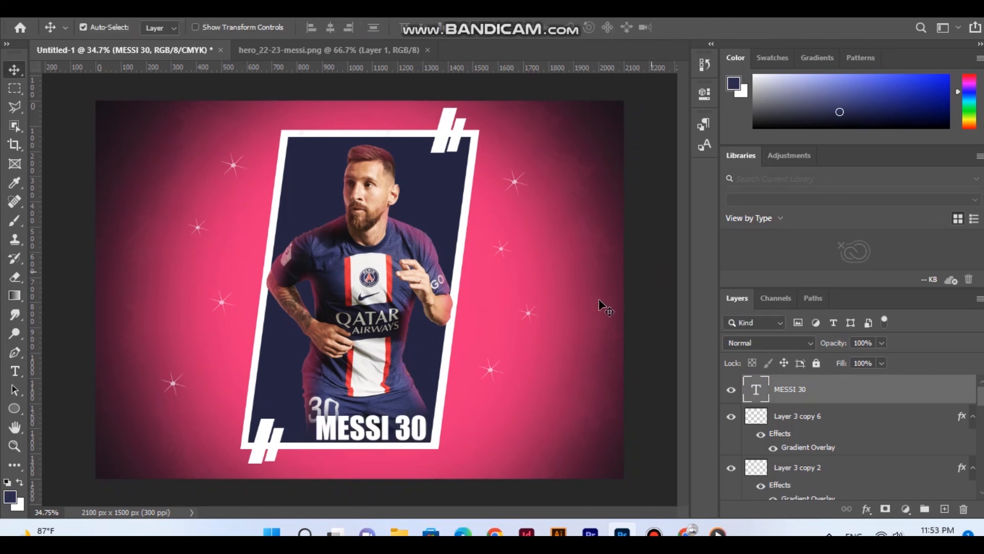
- Select the whole MESSI 30 text and change its font to Courier New
{"action": "double_click", "coordinate": [384, 428]}
{"action": "left_click", "coordinate": [388, 427]}
{"action": "left_click_drag", "start_coordinate": [388, 427], "coordinate": [312, 428]}
{"action": "left_click", "coordinate": [427, 430]}
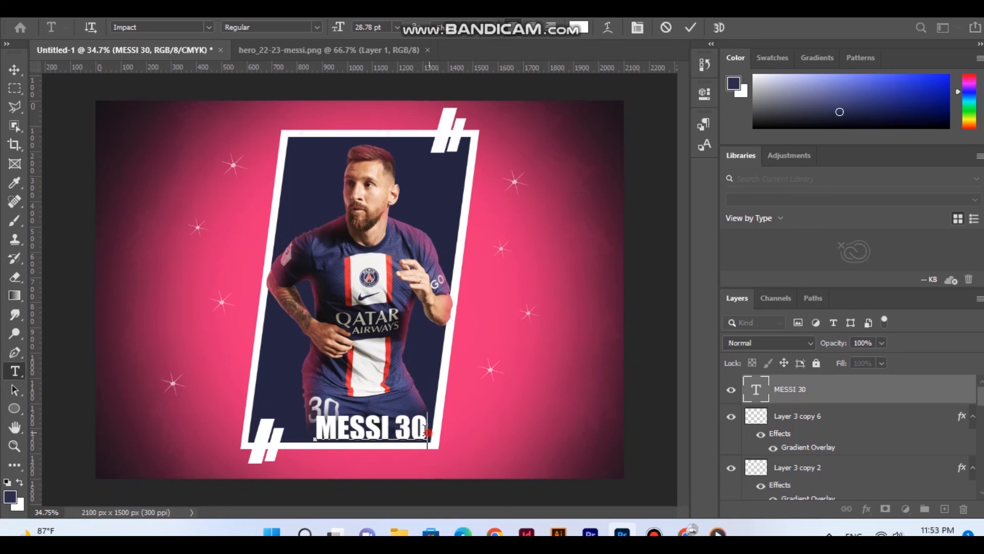
{"action": "left_click_drag", "start_coordinate": [427, 431], "coordinate": [270, 413]}
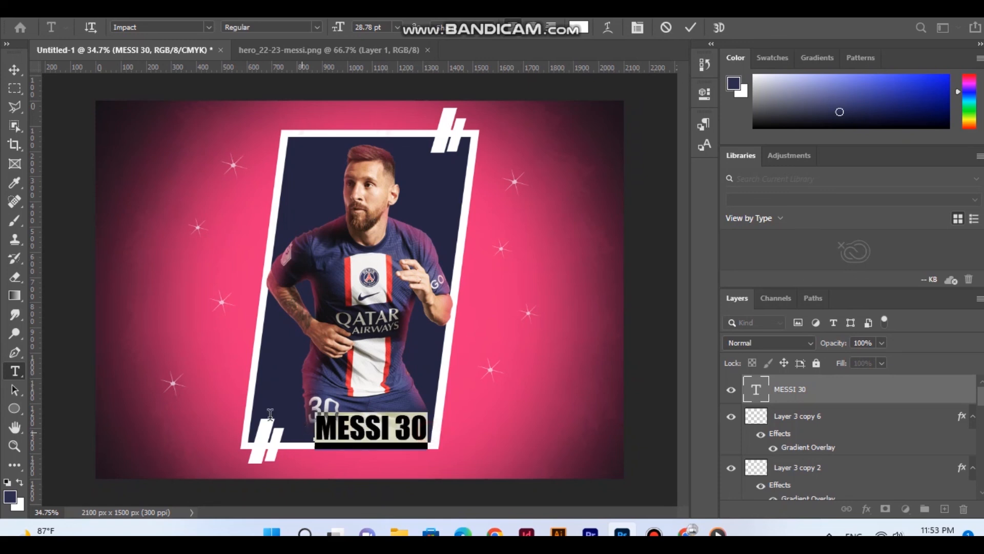
{"action": "left_click", "coordinate": [209, 28]}
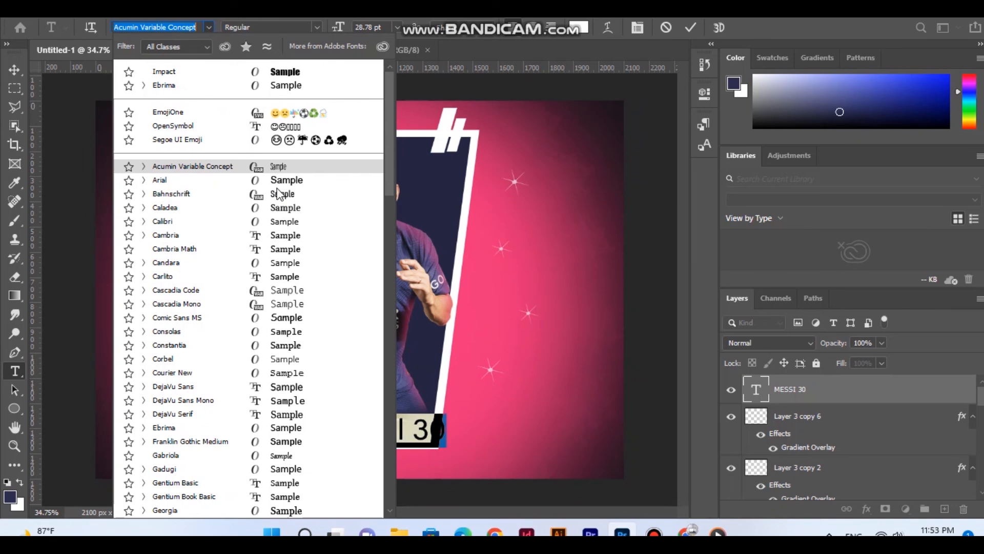
{"action": "left_click", "coordinate": [332, 362]}
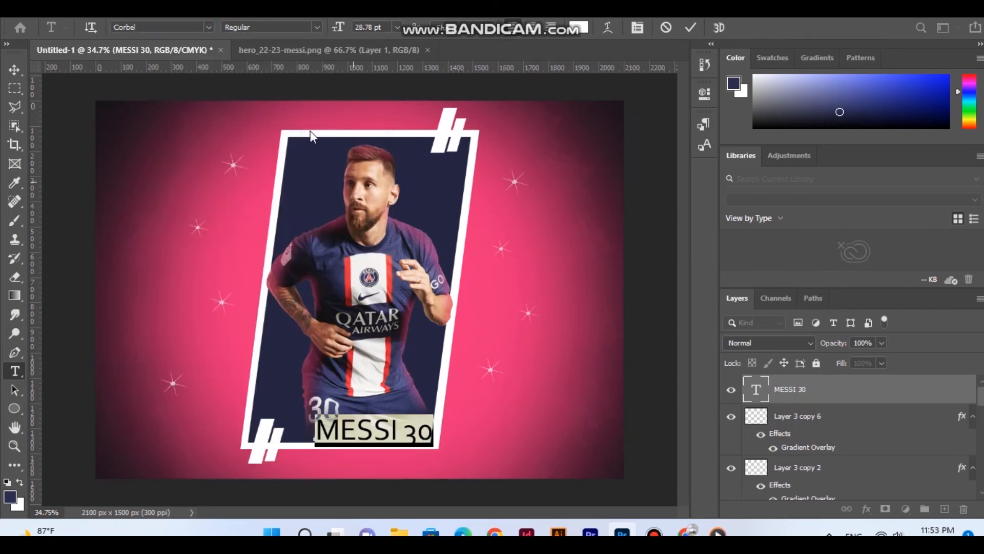
{"action": "left_click", "coordinate": [208, 27]}
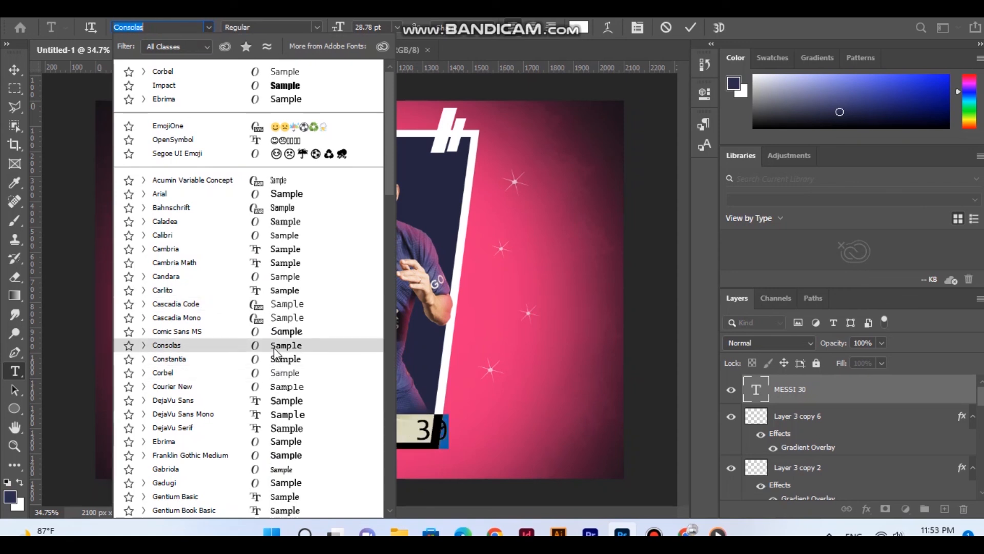
{"action": "left_click", "coordinate": [279, 387]}
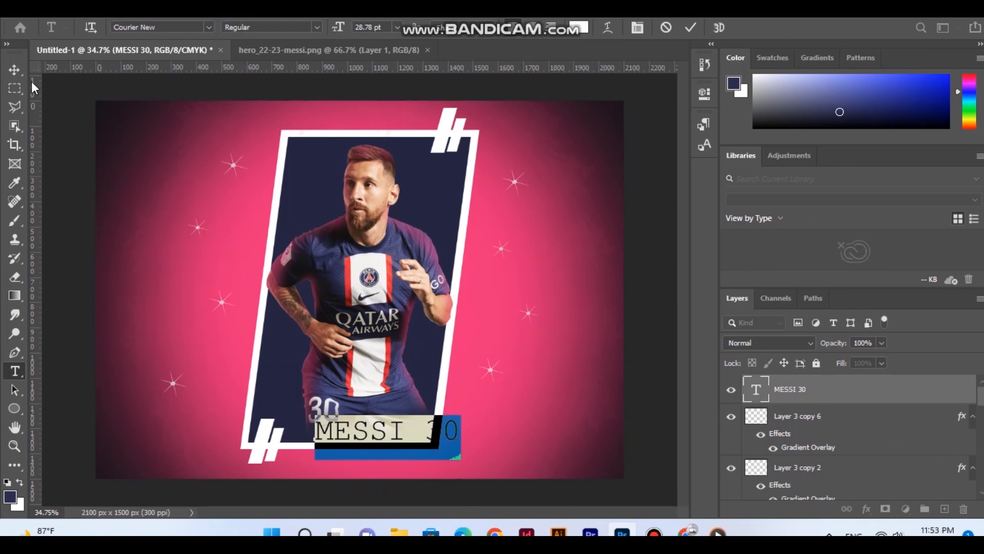
- Move the MESSI 30 text left so it fits inside the frame's bottom edge, and deselect its layer
{"action": "left_click", "coordinate": [15, 71]}
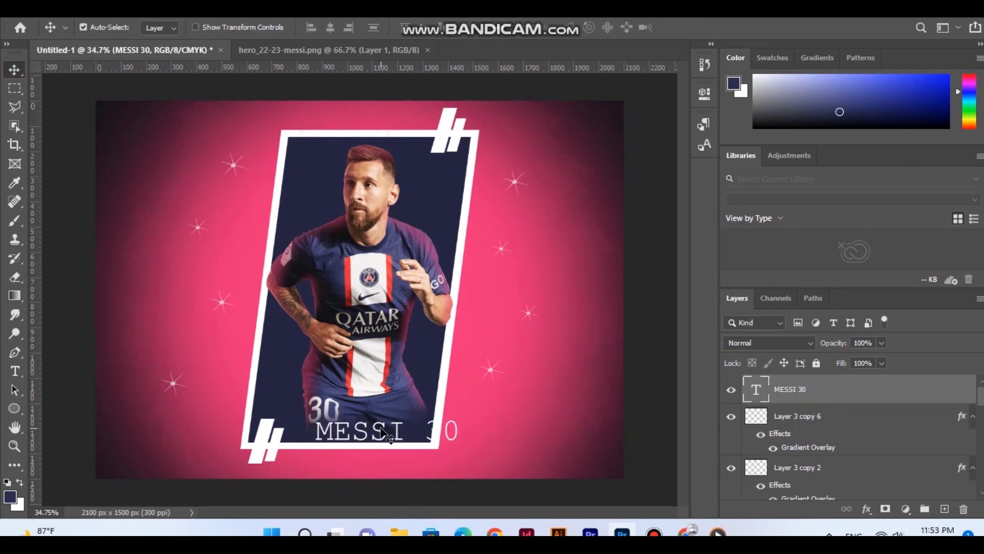
{"action": "left_click_drag", "start_coordinate": [388, 432], "coordinate": [357, 430]}
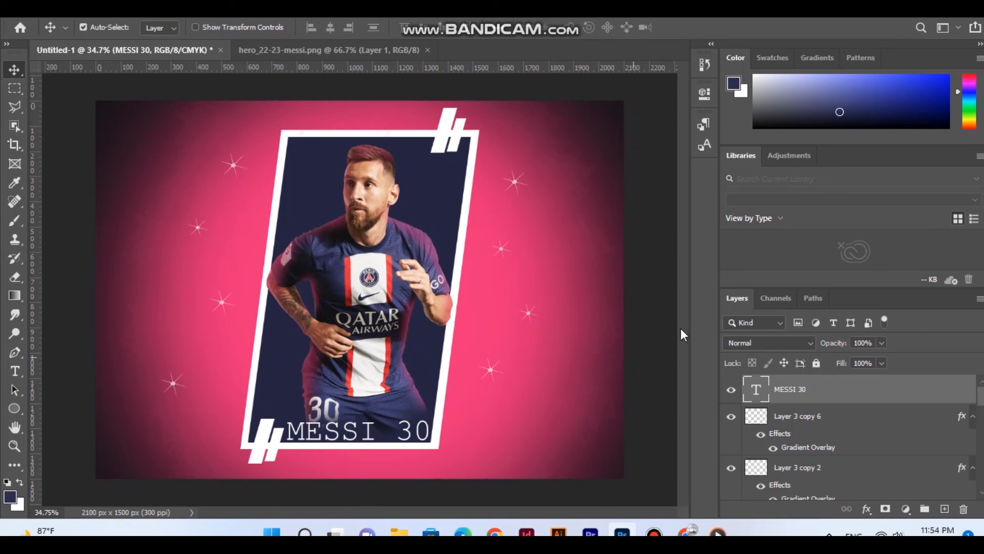
{"action": "left_click", "coordinate": [665, 330]}
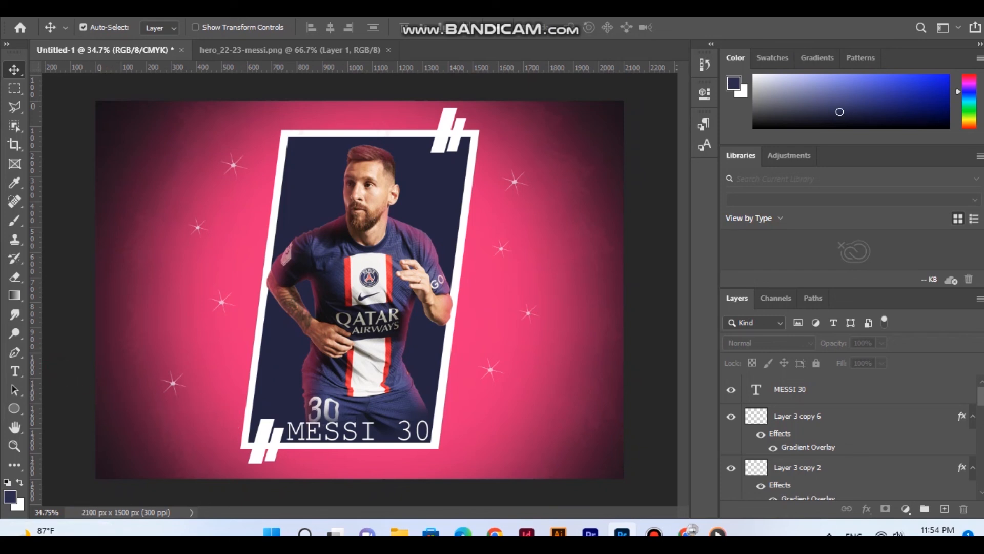
- Collapse the effects list of Layer 3 copy 2
{"action": "mouse_move", "coordinate": [61, 529]}
{"action": "scroll", "coordinate": [835, 464], "scroll_direction": "down", "scroll_amount": 3}
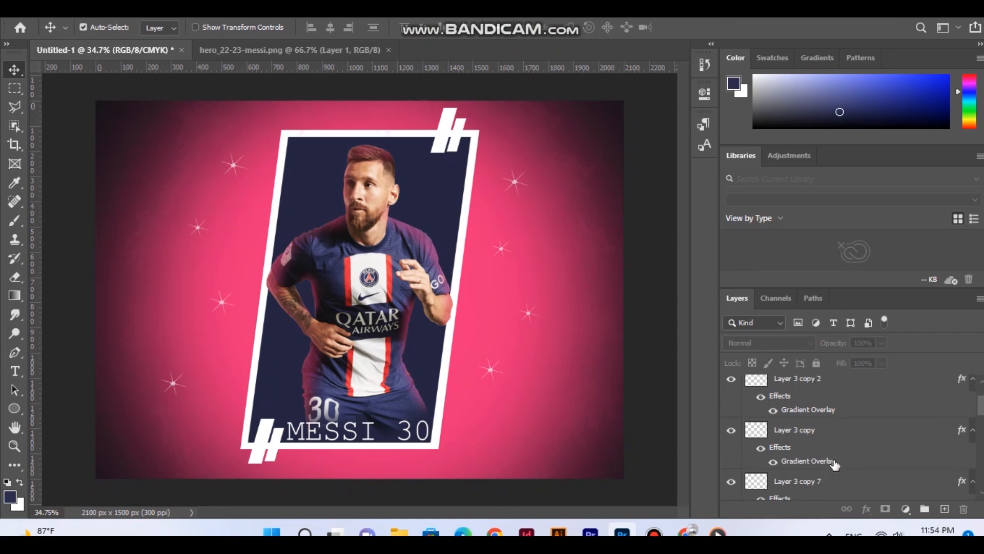
{"action": "scroll", "coordinate": [834, 464], "scroll_direction": "up", "scroll_amount": 2}
{"action": "left_click", "coordinate": [972, 438]}
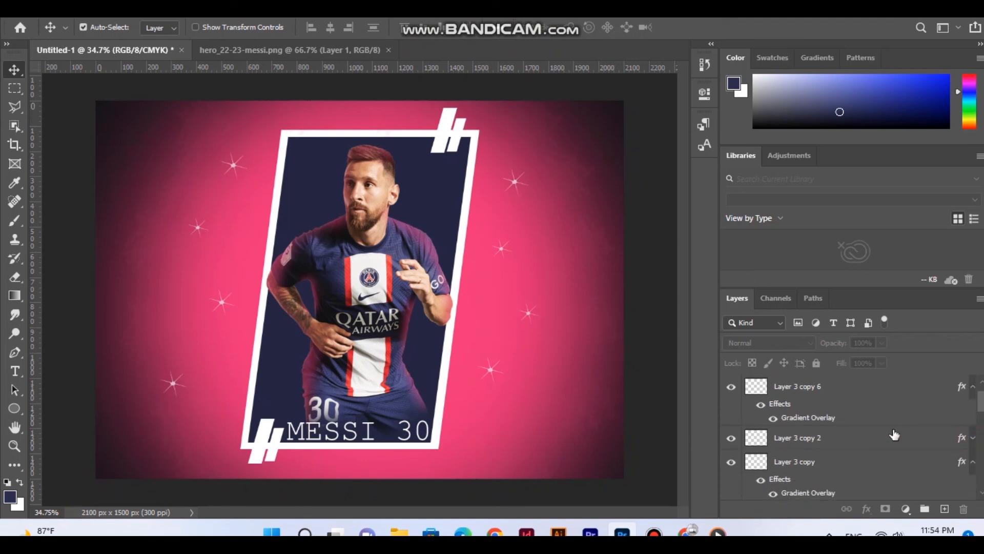
{"action": "scroll", "coordinate": [894, 435], "scroll_direction": "up", "scroll_amount": 1}
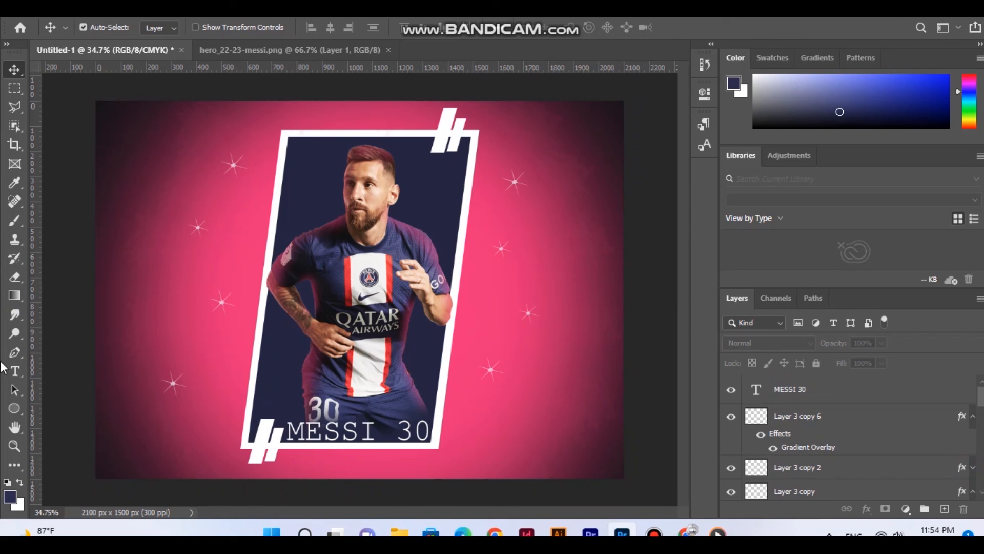